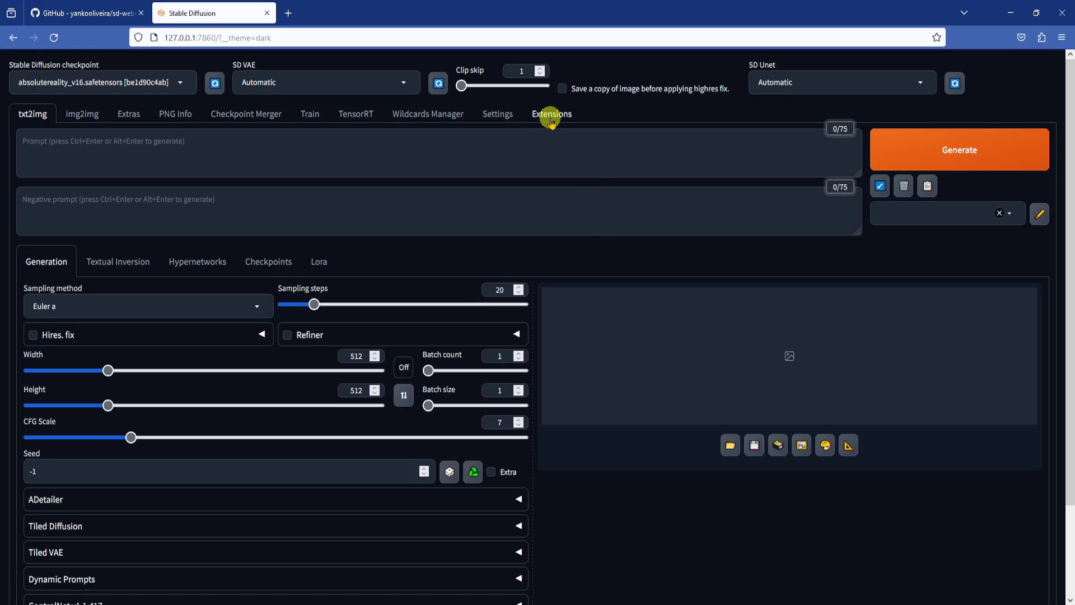
Paste the sd-webui-photopea-embed GitHub repository URL into Extensions > Install from URL.
click(552, 114)
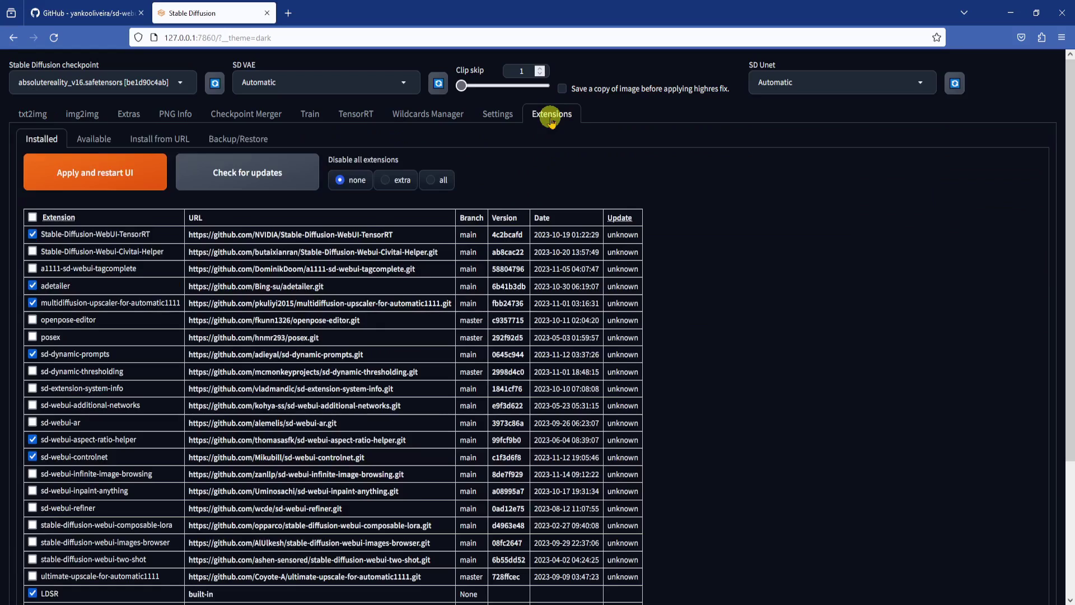
click(162, 140)
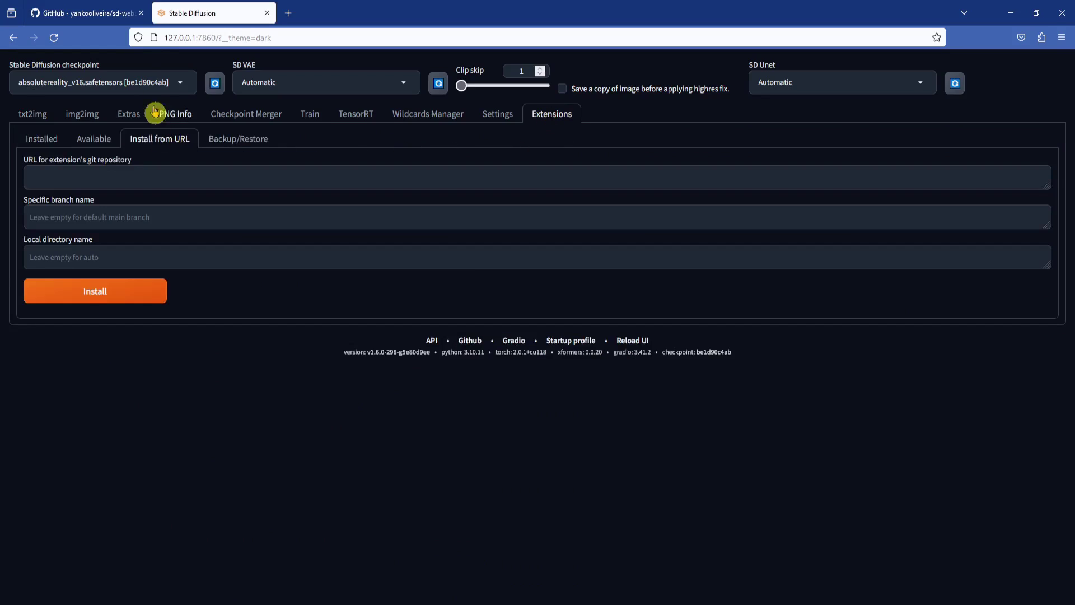
click(107, 12)
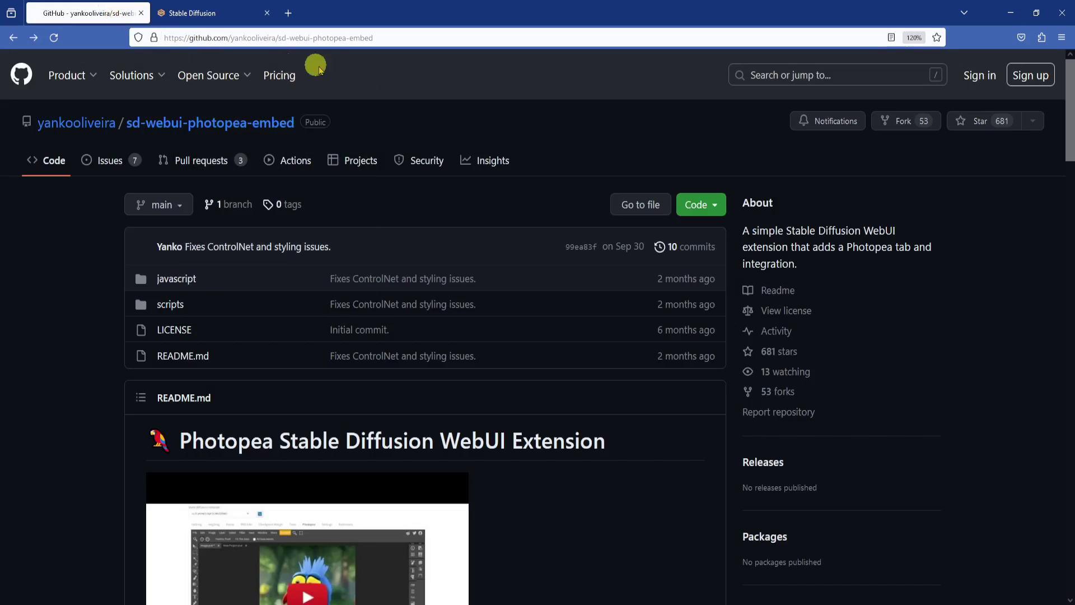
click(407, 38)
key(ctrl+c)
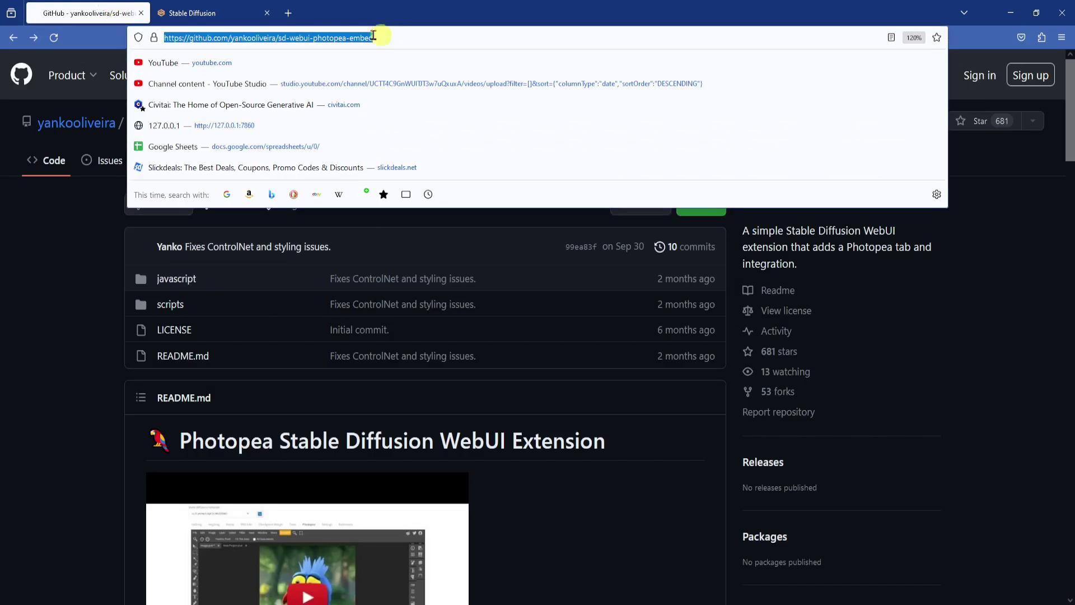
click(217, 12)
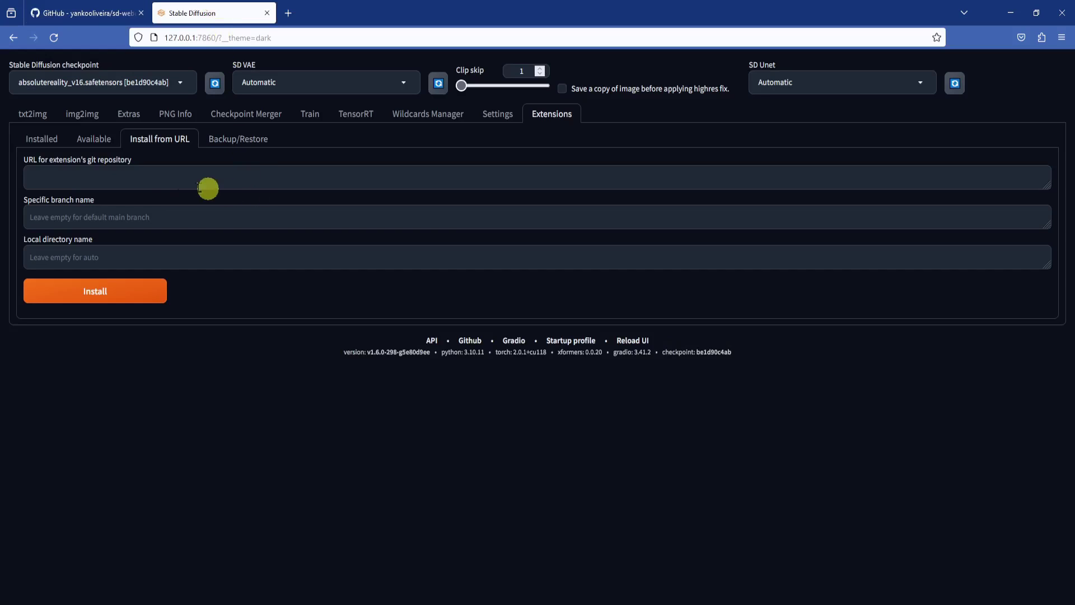
click(136, 179)
key(ctrl+v)
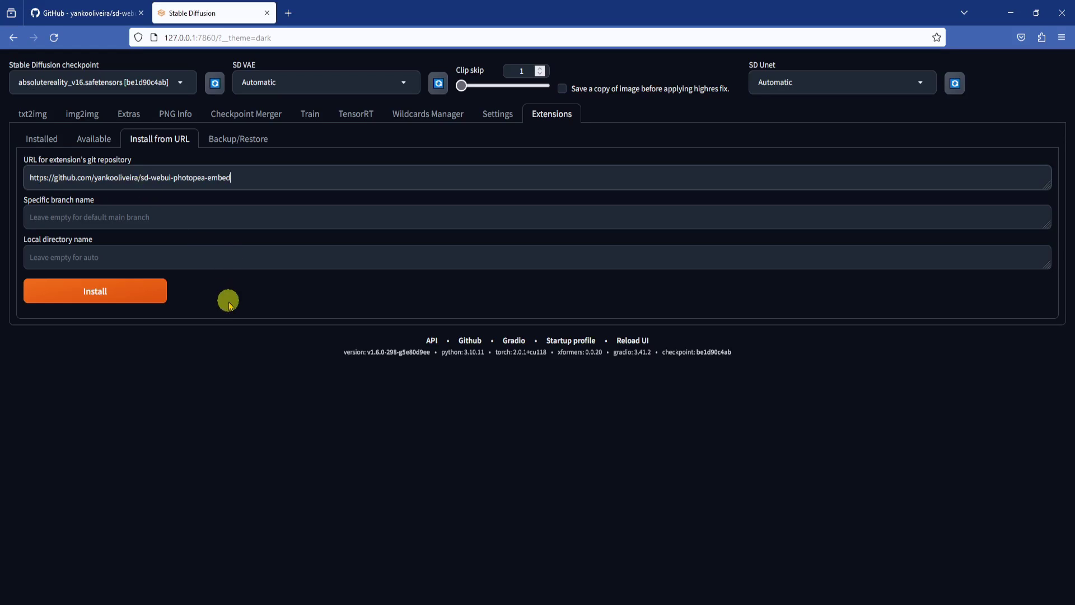
Install the extension, then apply and restart the UI from the Installed list.
click(140, 290)
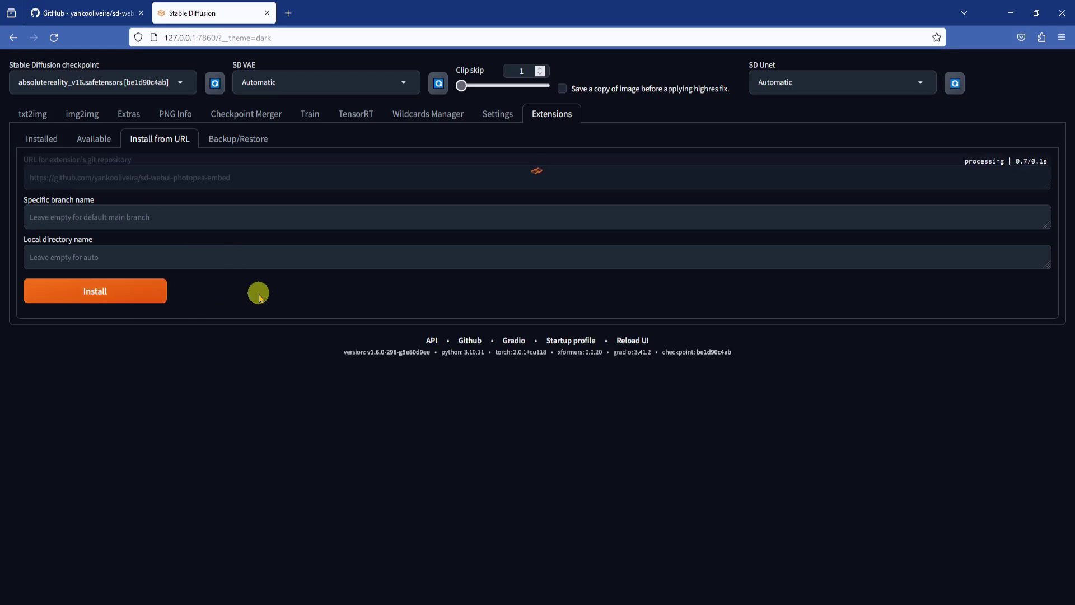
click(363, 597)
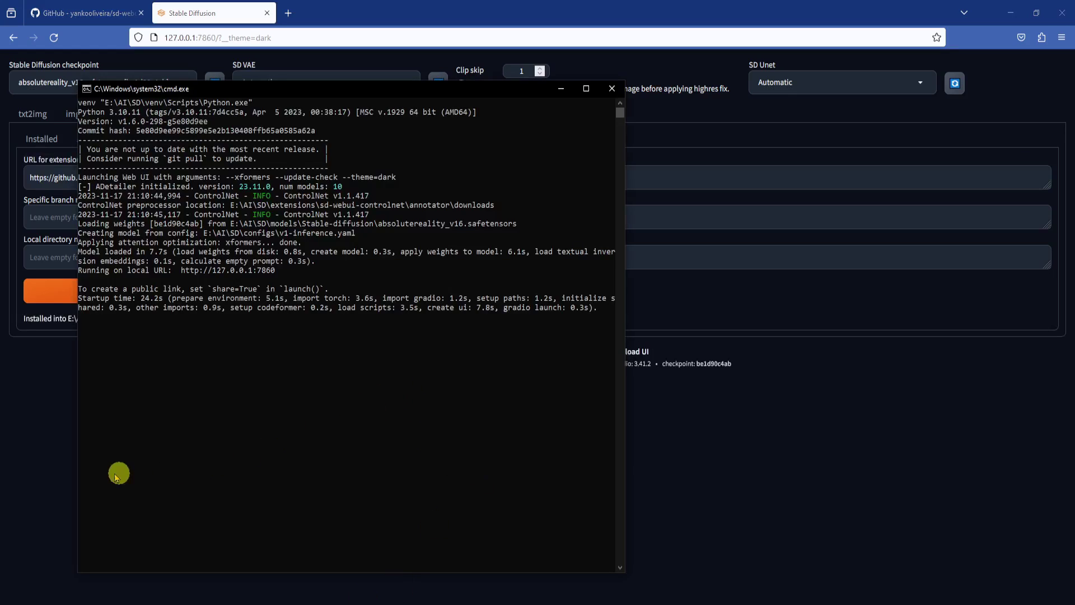
click(49, 435)
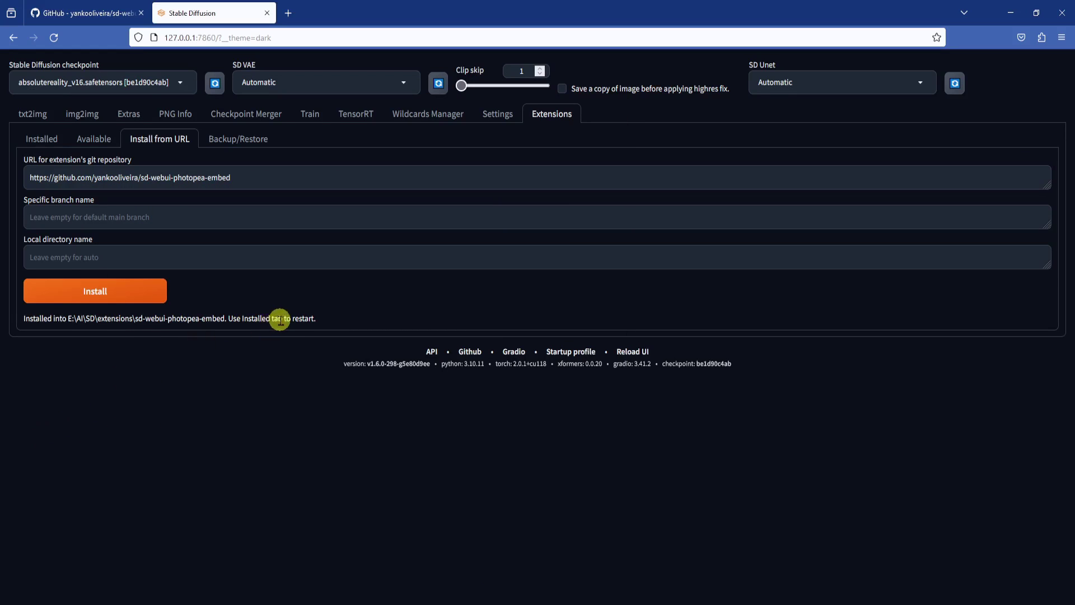
click(49, 141)
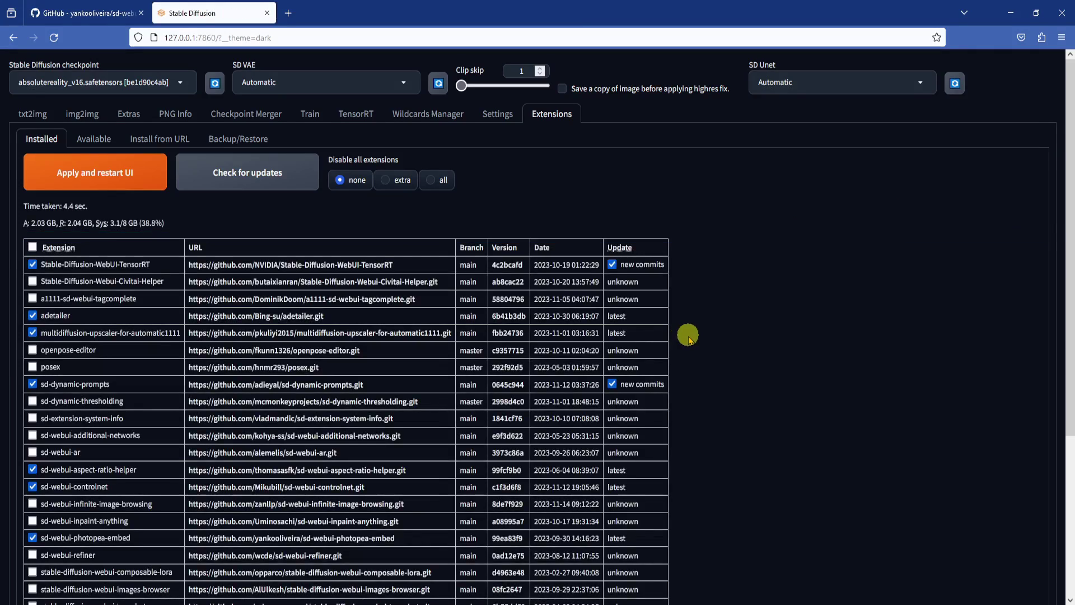
click(139, 197)
scroll(565, 475, down, 2)
scroll(566, 475, up, 2)
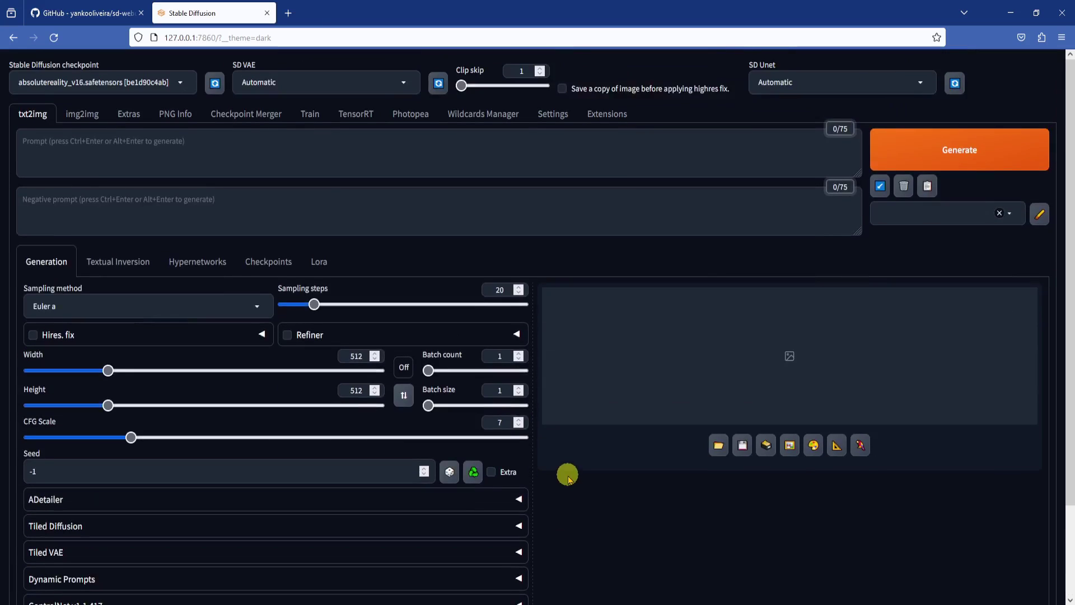
Load the pink-hair beach image, send it to img2img, and clear the positive prompt.
click(411, 113)
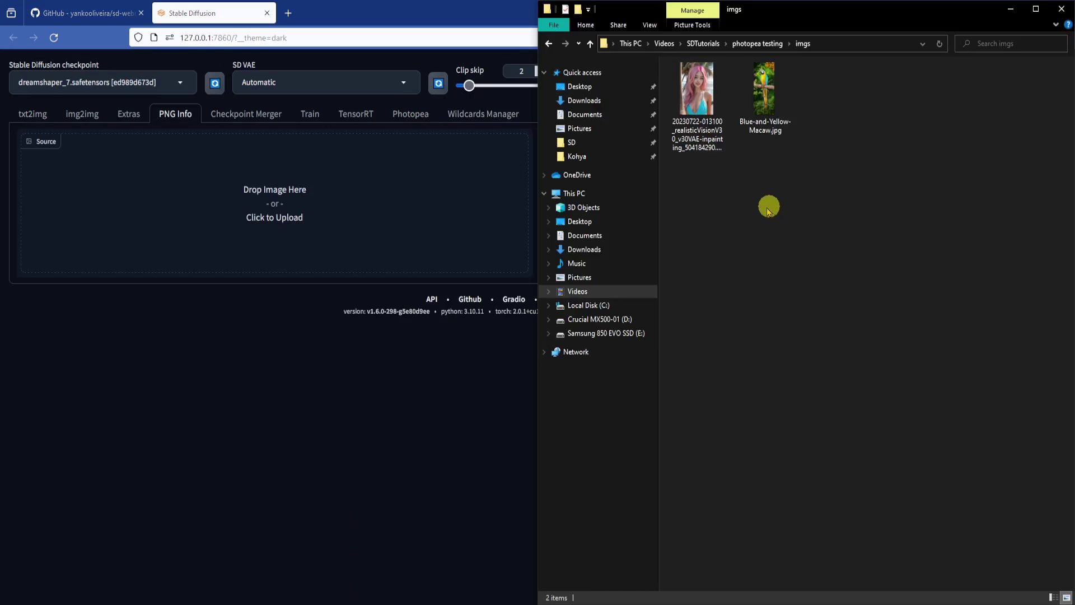
drag(697, 89, 330, 218)
click(753, 241)
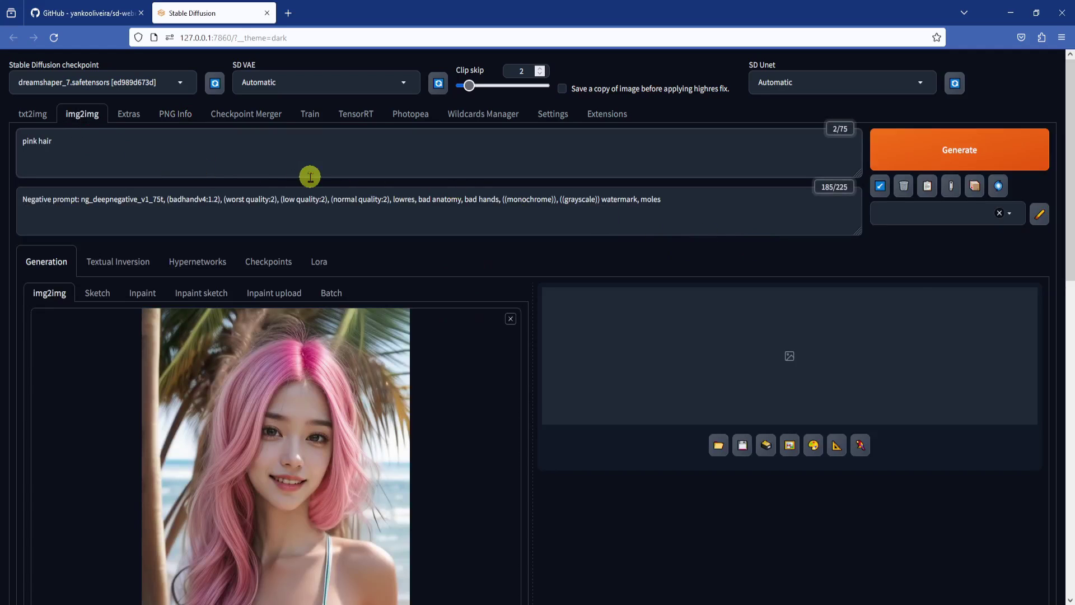
click(172, 153)
key(ctrl+a)
key(BackSpace)
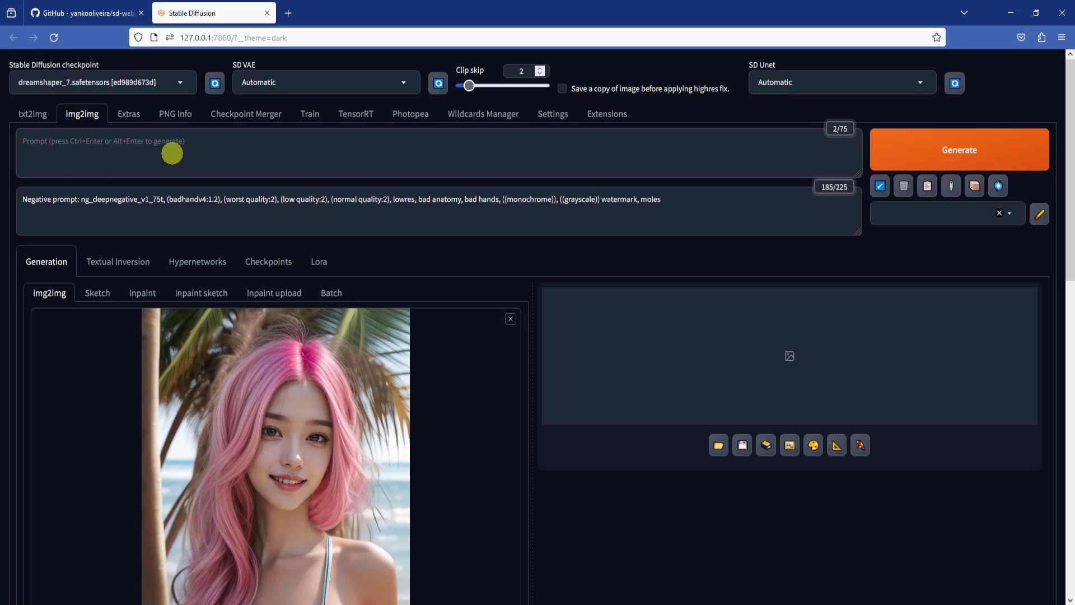
click(692, 201)
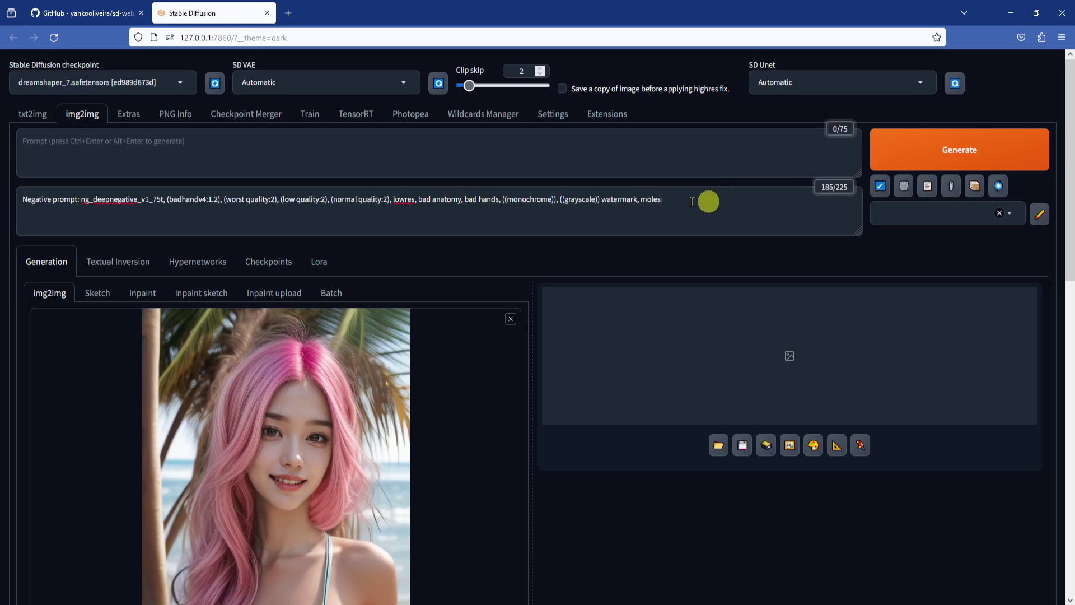
Select the majicmixRealistic_v5 checkpoint and the DPM++ 2M Karras sampler.
click(181, 83)
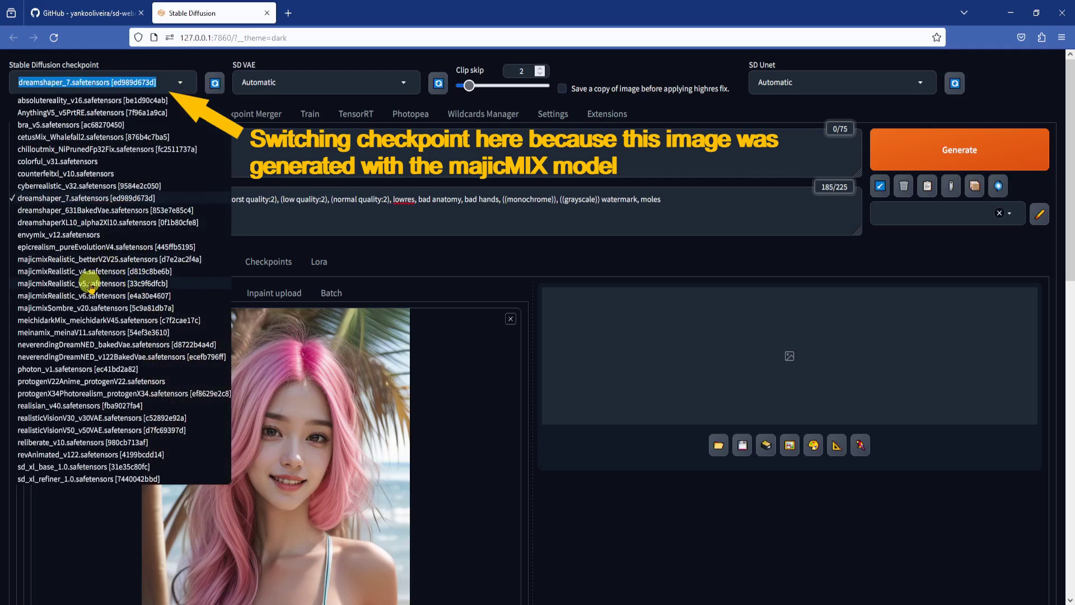
click(90, 283)
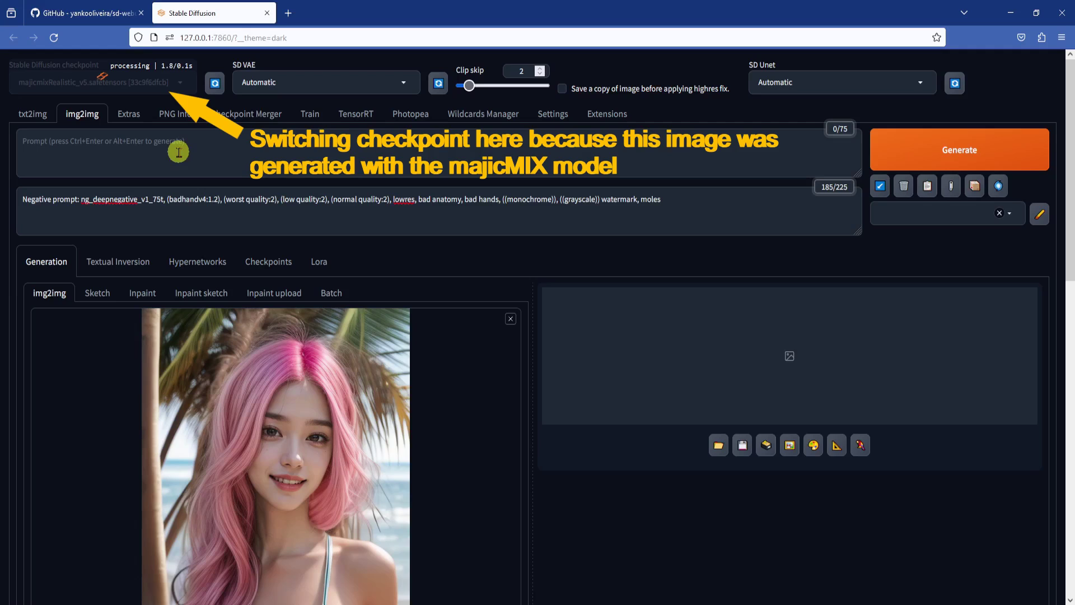
scroll(576, 322, down, 7)
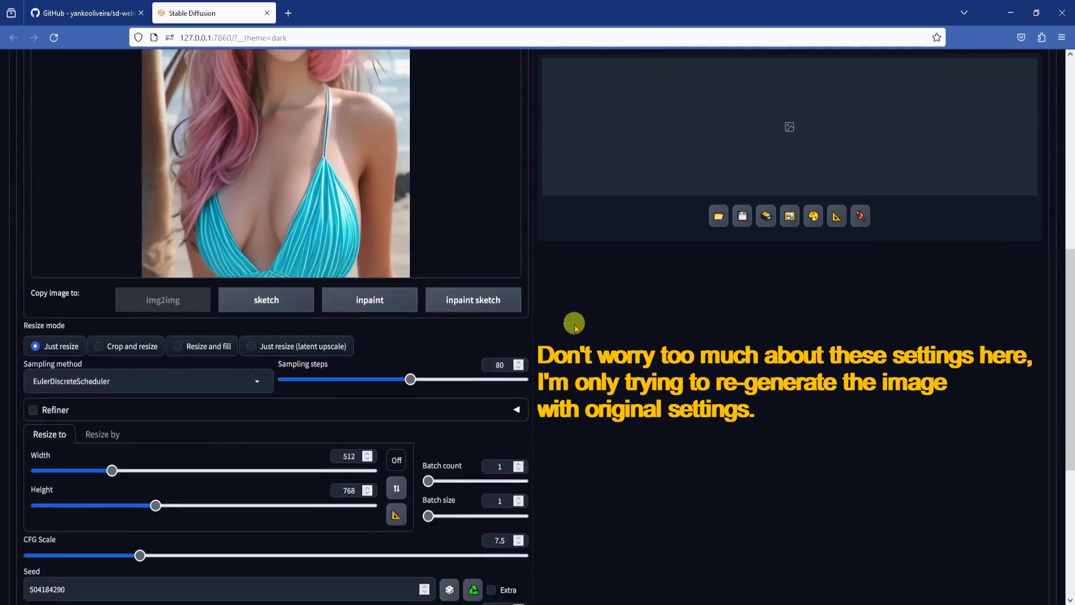
scroll(575, 326, down, 2)
click(120, 237)
scroll(136, 279, up, 2)
click(83, 78)
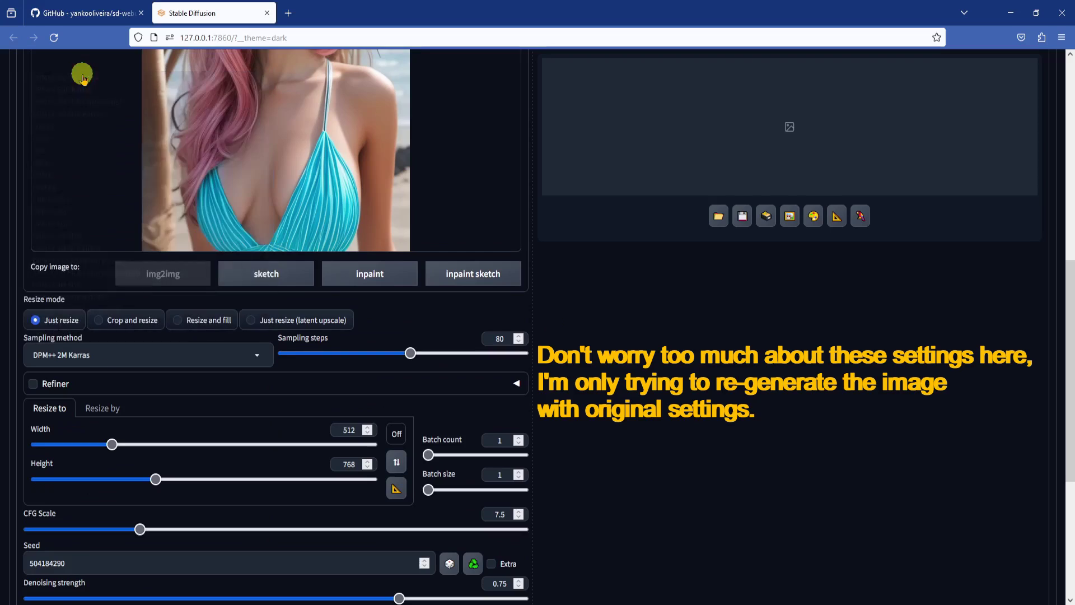
Set sampling steps to 40, CFG scale to 7 and denoising strength to 0.10.
double_click(500, 338)
text(40)
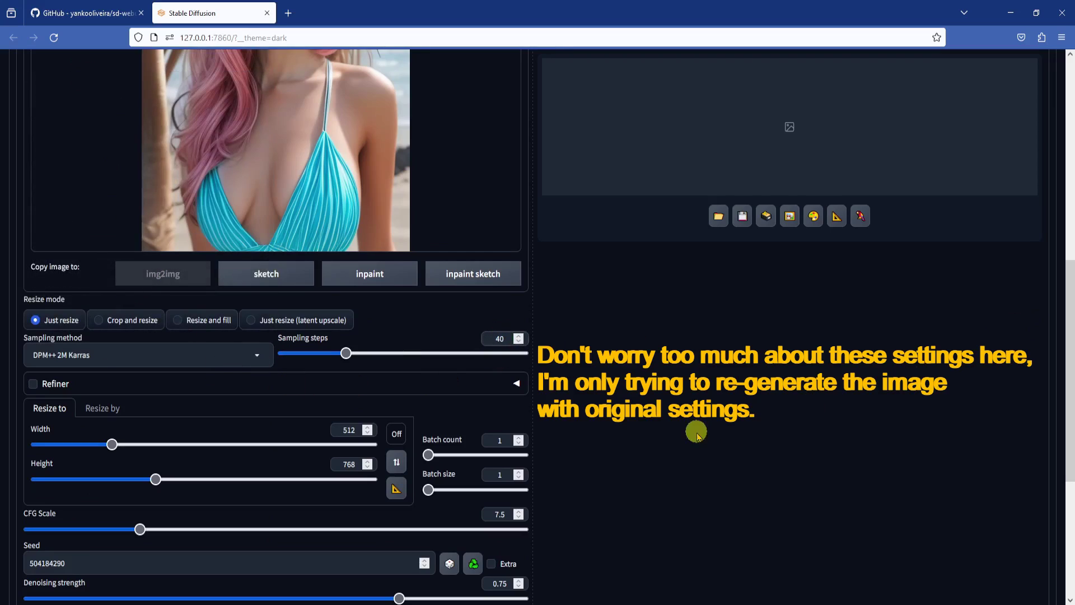
scroll(629, 395, down, 3)
drag(506, 336, 467, 337)
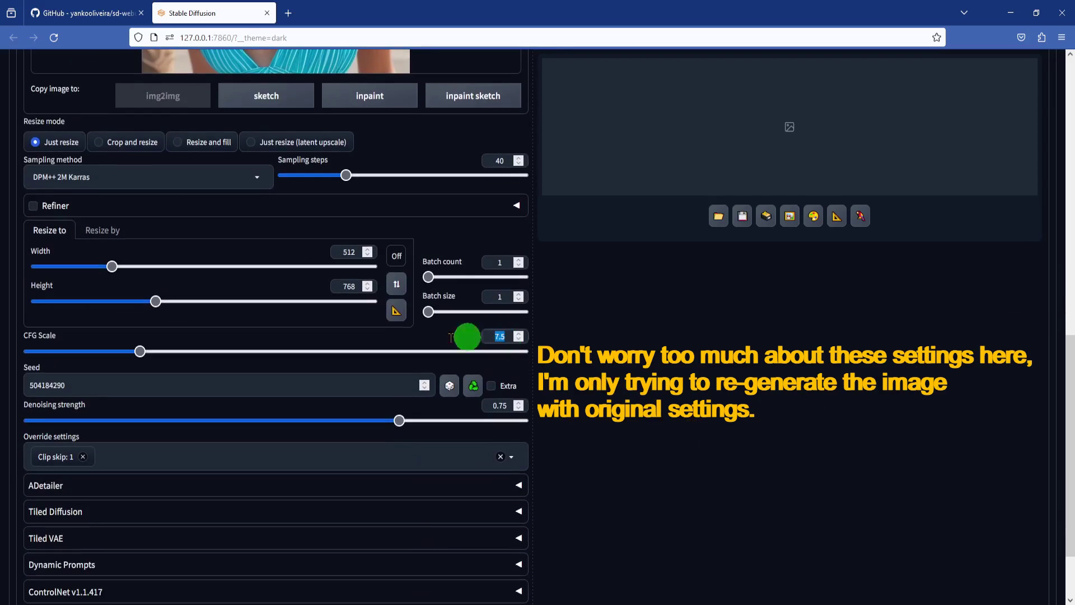
text(7)
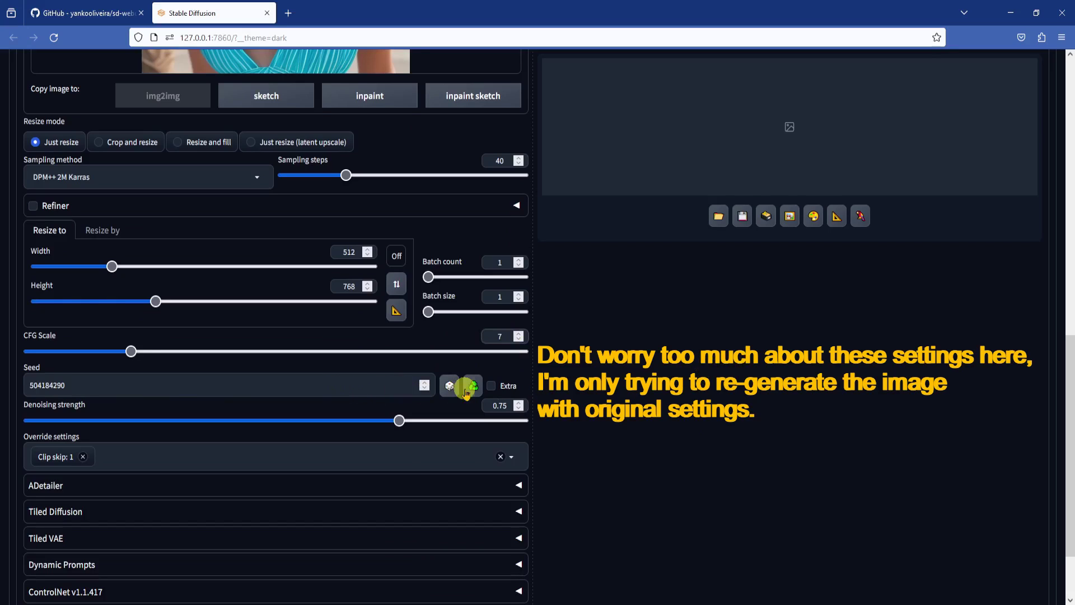
double_click(502, 405)
text(0.10)
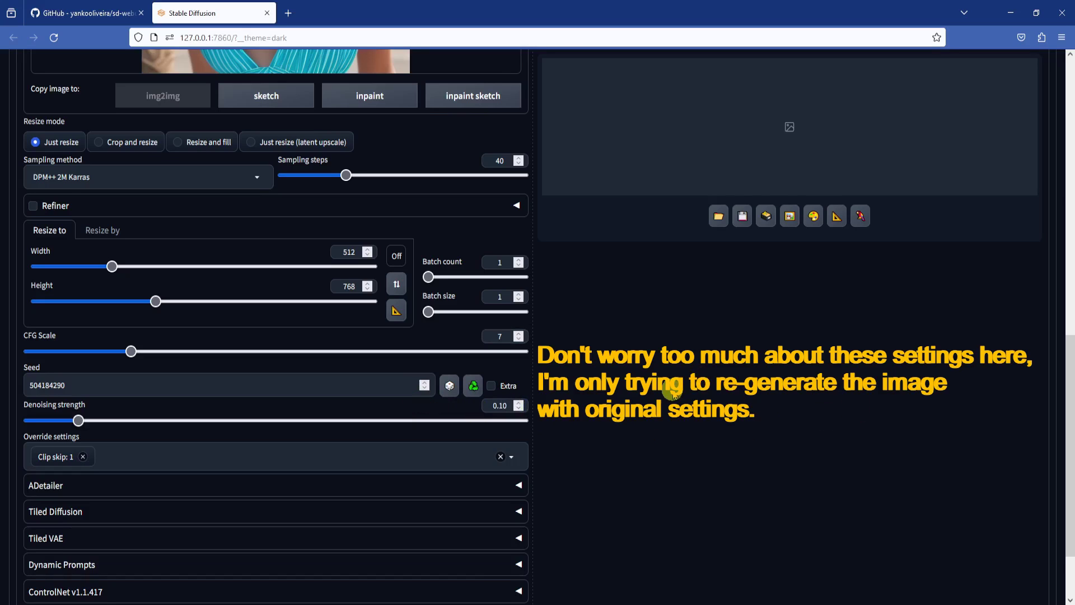
scroll(667, 470, up, 10)
Generate the beach portrait, preview it full-size, and send the result to Photopea.
click(1003, 158)
key(alt+Tab)
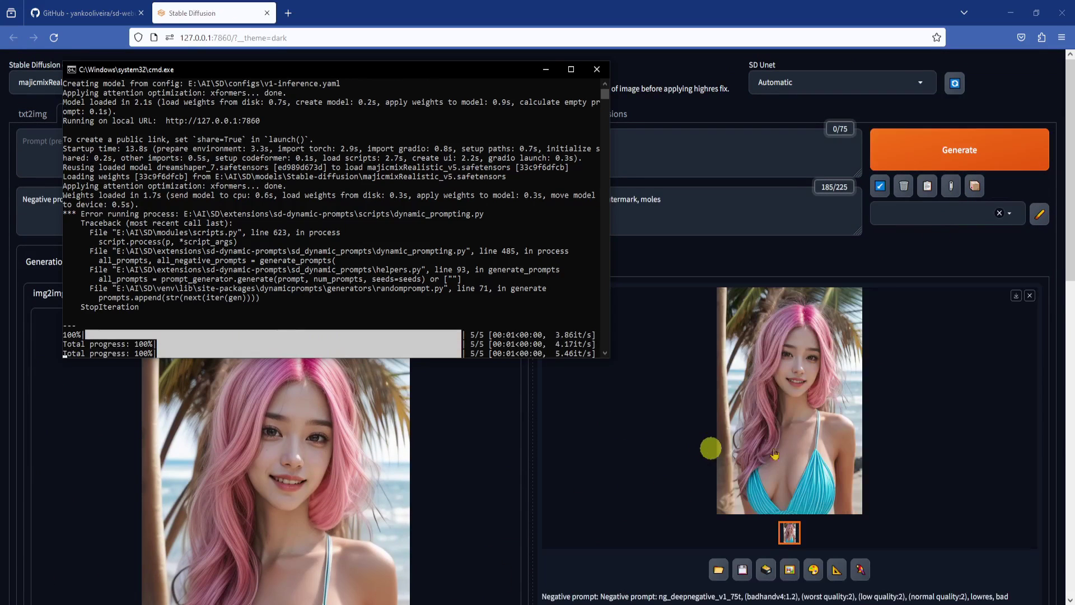
click(897, 253)
click(781, 361)
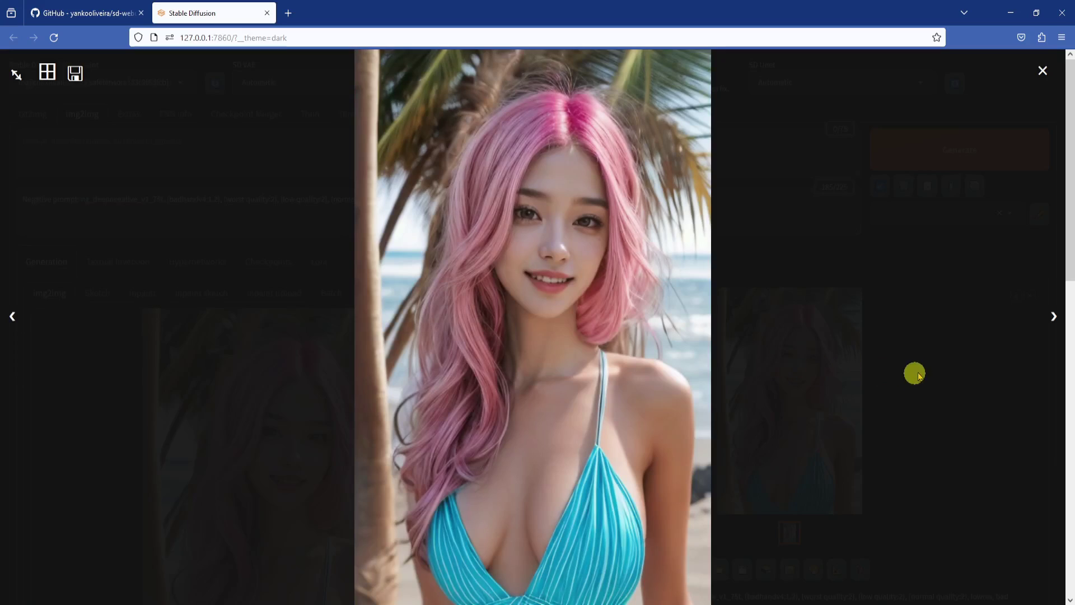
click(937, 265)
scroll(925, 262, down, 3)
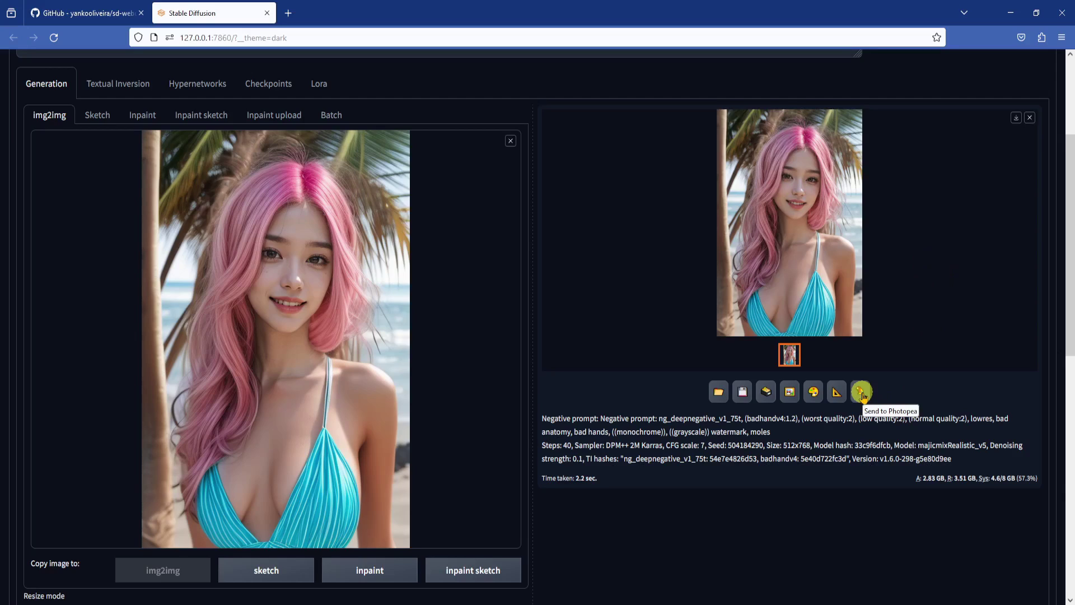
click(861, 392)
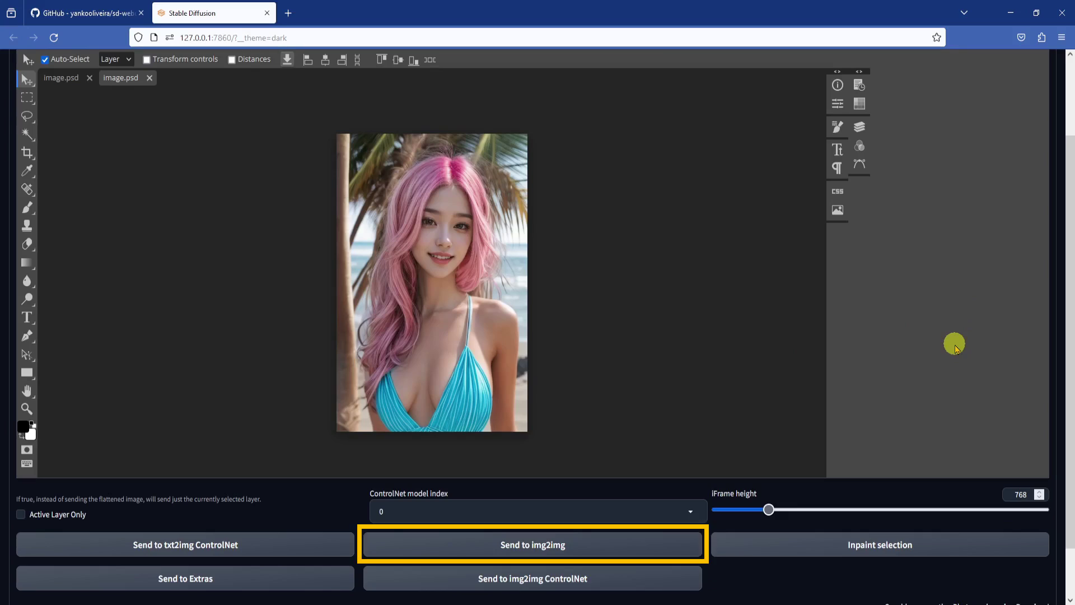
Drag the Macaw image from its folder onto the Photopea canvas as a new layer.
click(589, 548)
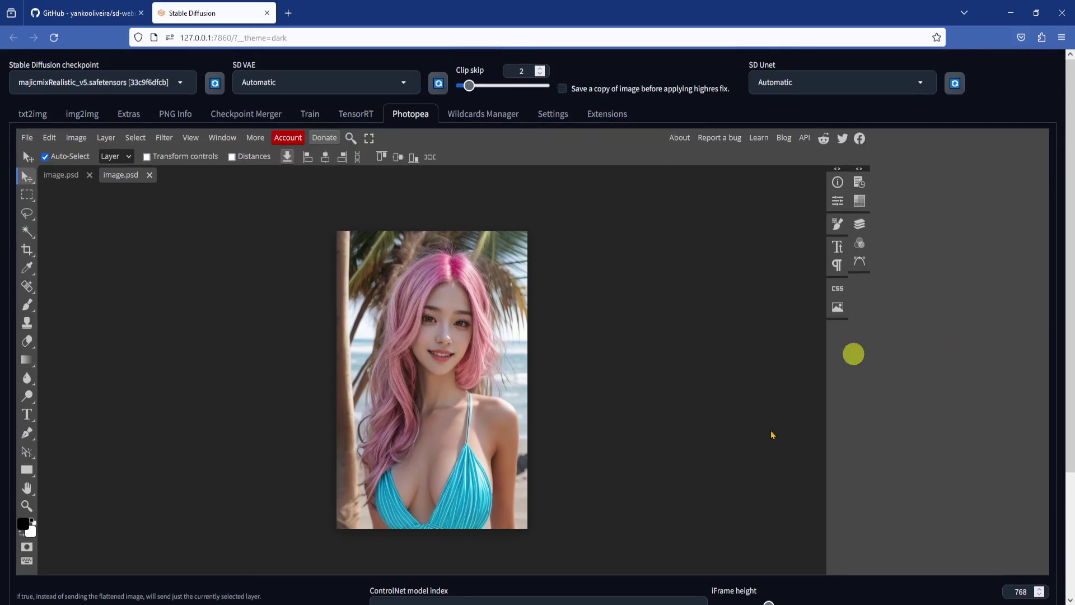
click(329, 576)
drag(787, 97, 442, 358)
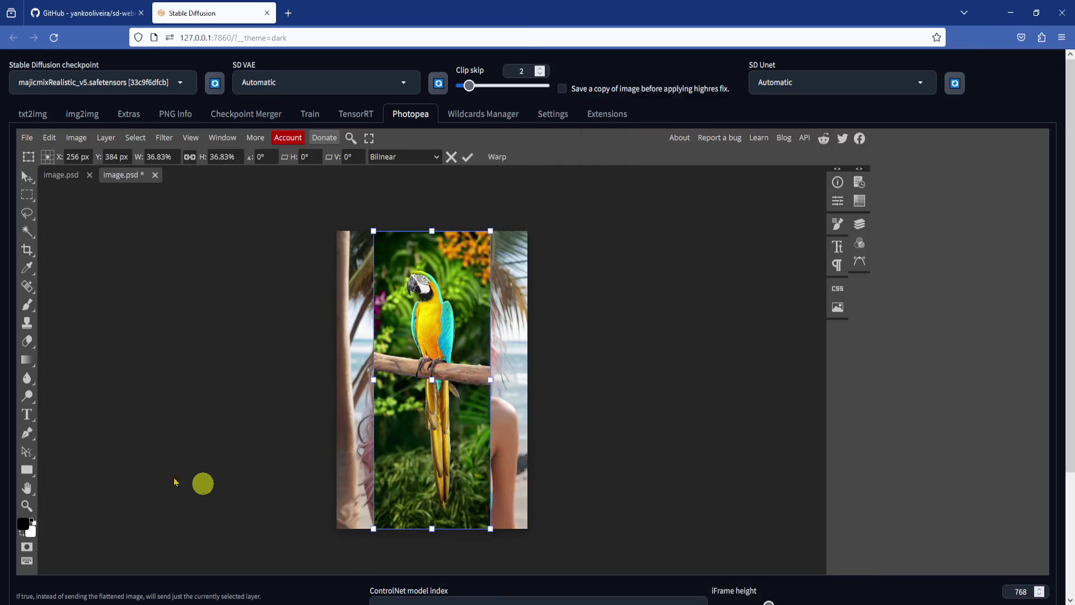
Zoom in on the parrot and trace a Magnetic Lasso selection around it and its perch.
click(27, 504)
click(430, 326)
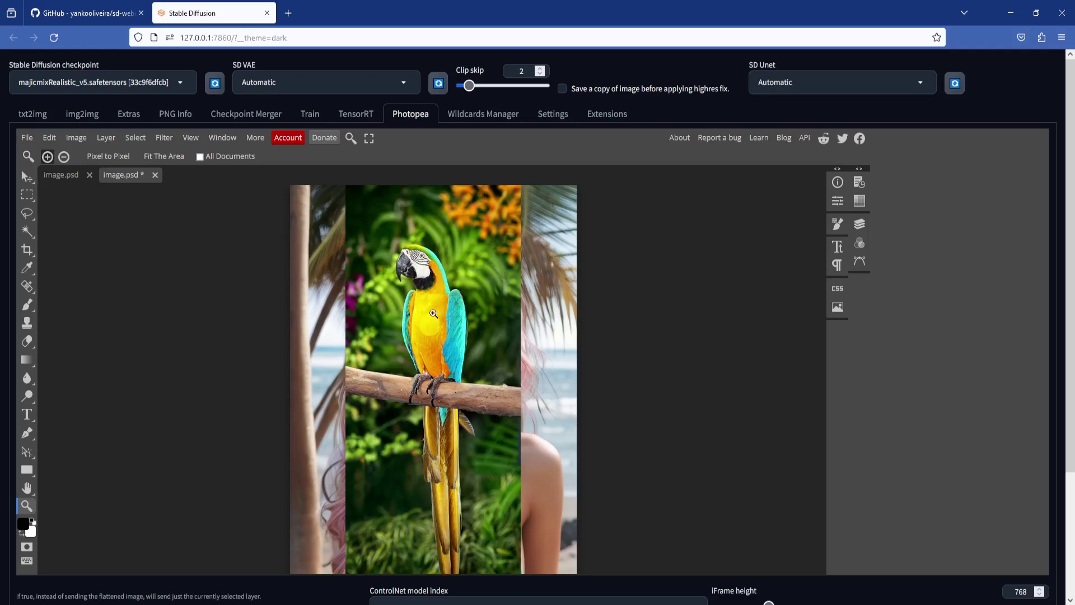
click(432, 327)
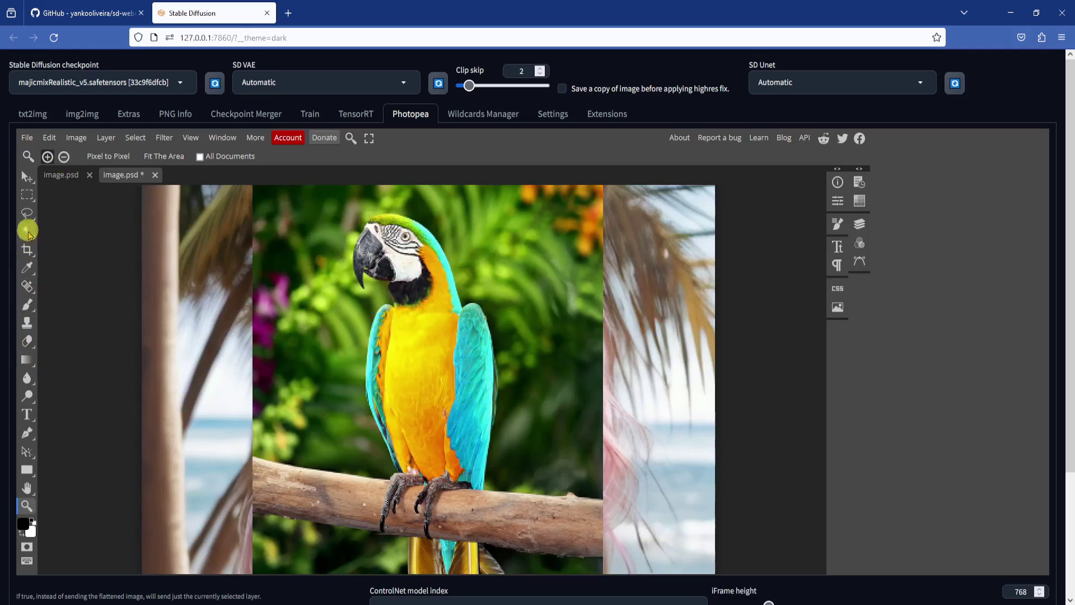
click(27, 212)
click(72, 250)
click(376, 203)
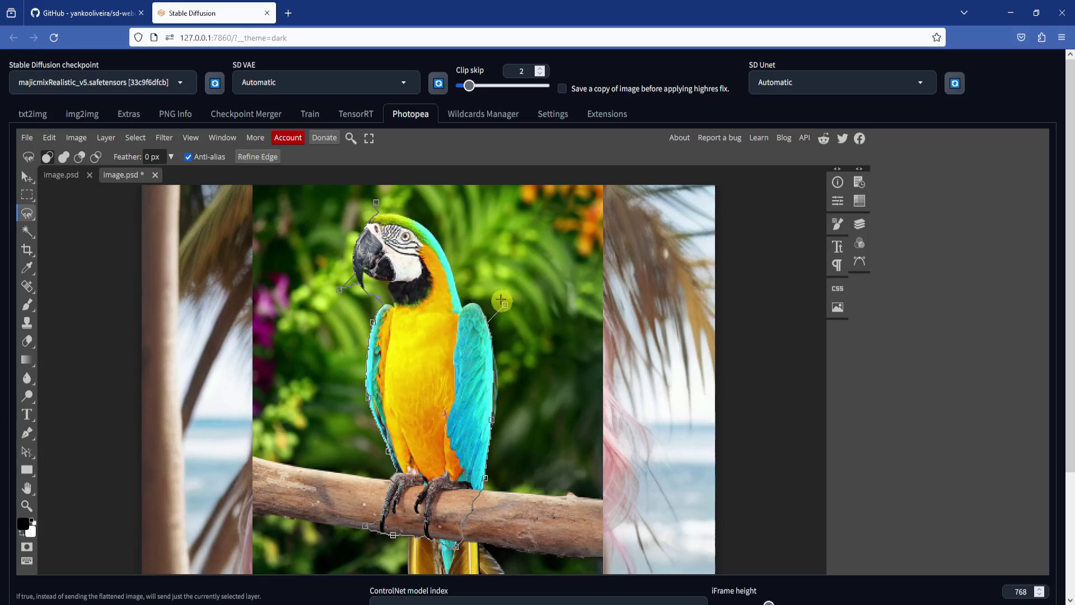
click(385, 199)
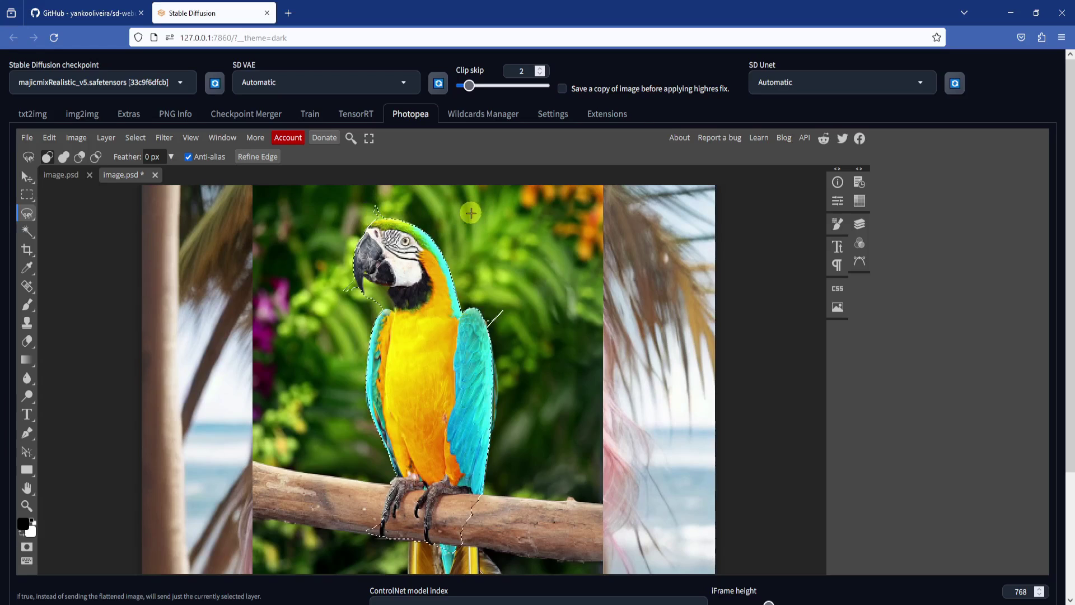
click(27, 176)
Invert the selection, rasterize the macaw layer, and clear the background around the parrot.
click(76, 137)
mouse_move(135, 140)
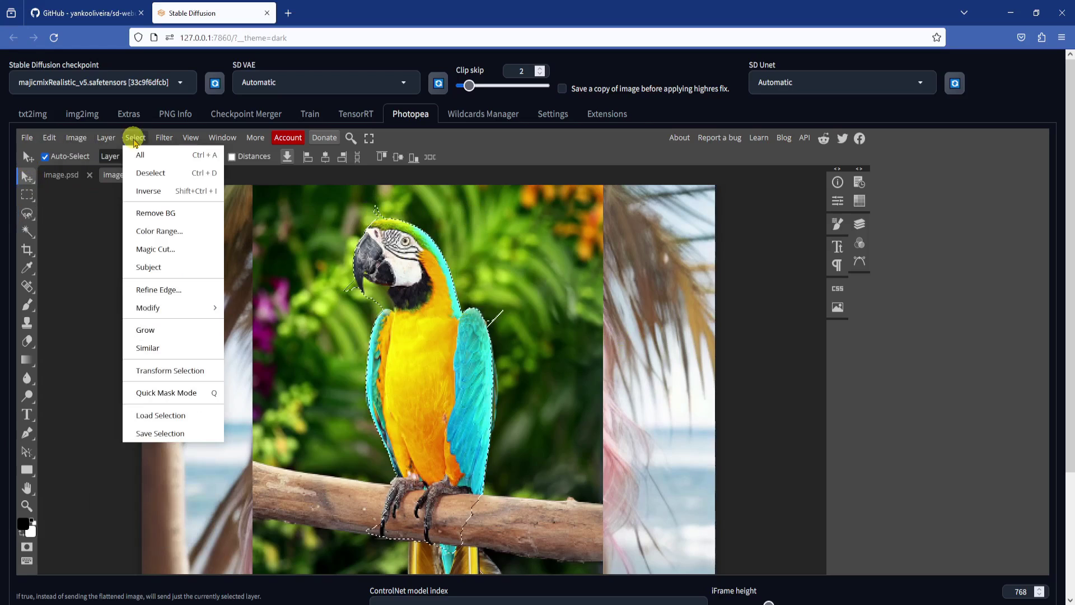
click(159, 191)
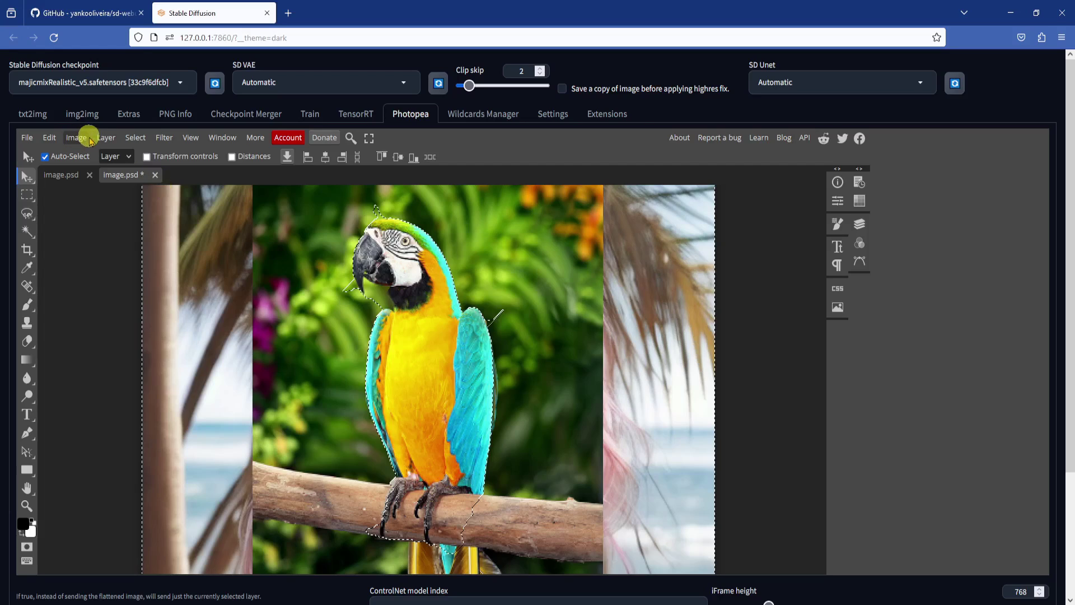
click(49, 137)
click(111, 230)
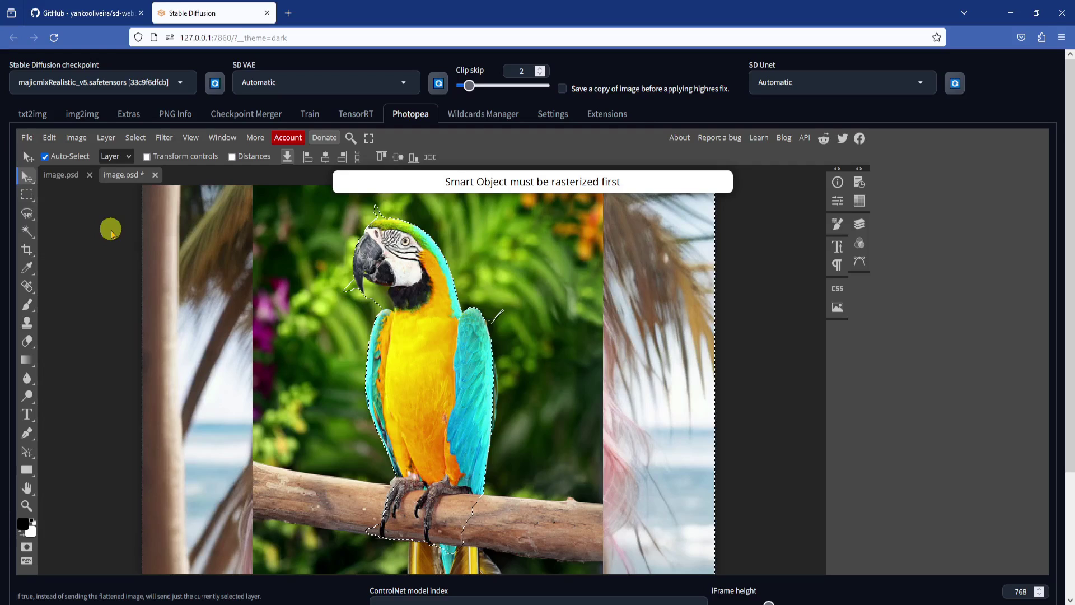
click(106, 137)
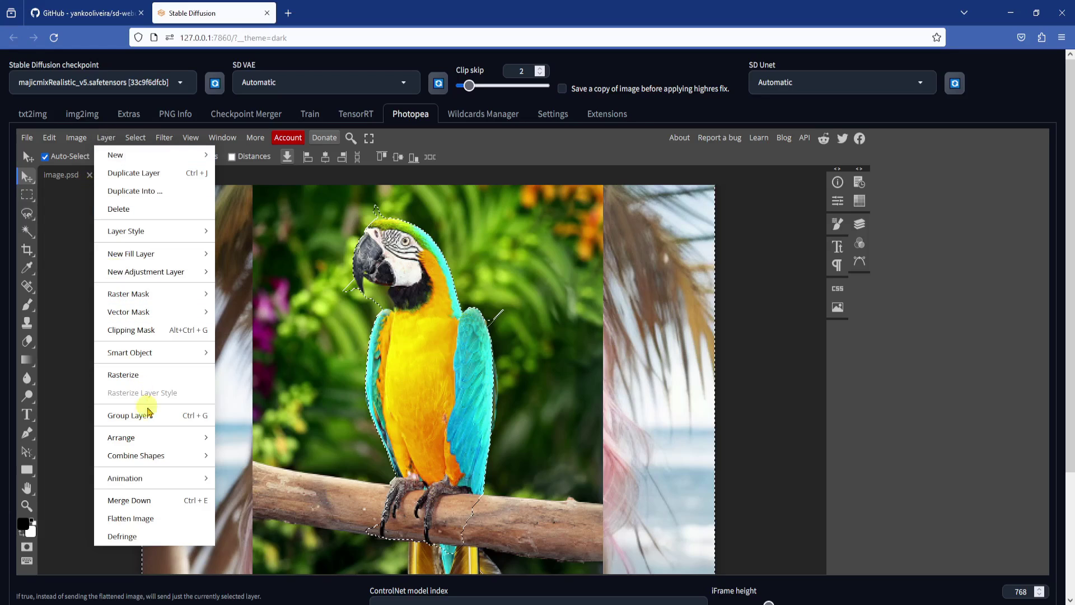
click(128, 375)
click(49, 137)
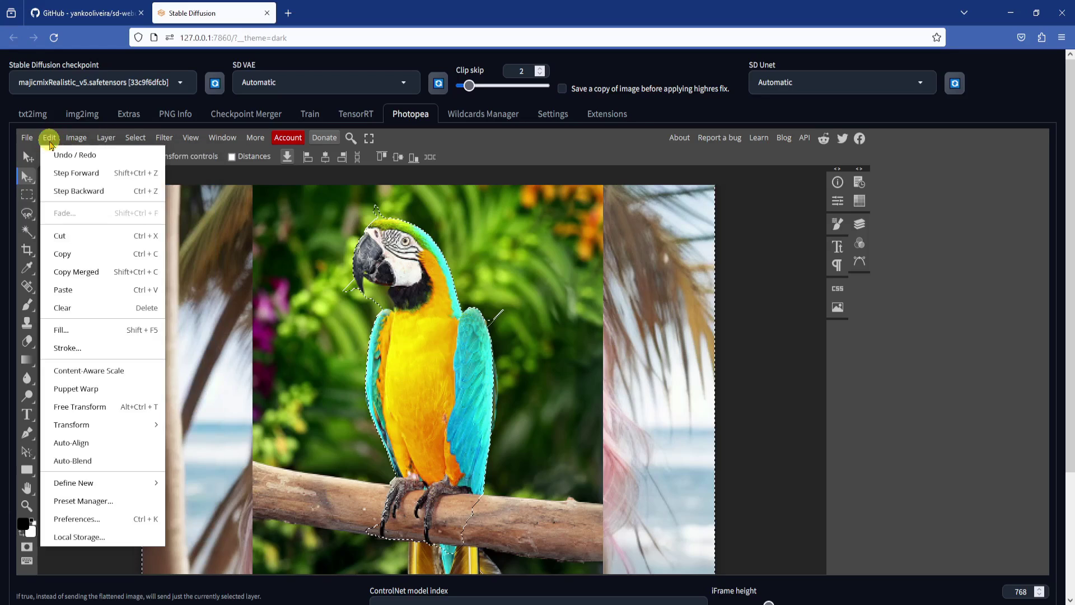
click(86, 231)
Deselect, then erase the stray leaf, twig, tail tip and branch end with the Eraser.
click(27, 341)
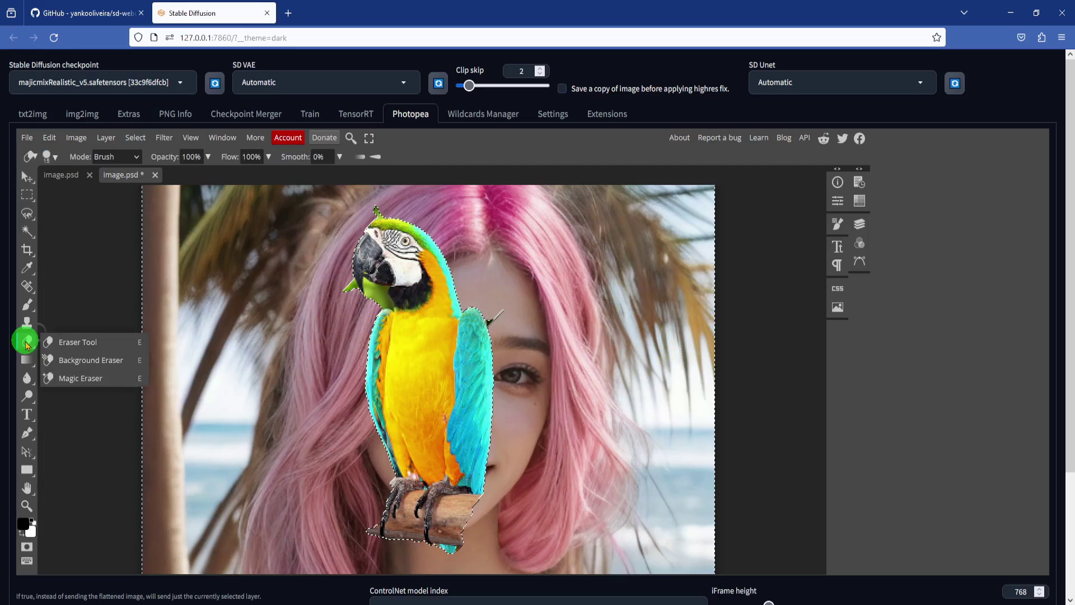
click(79, 340)
click(864, 231)
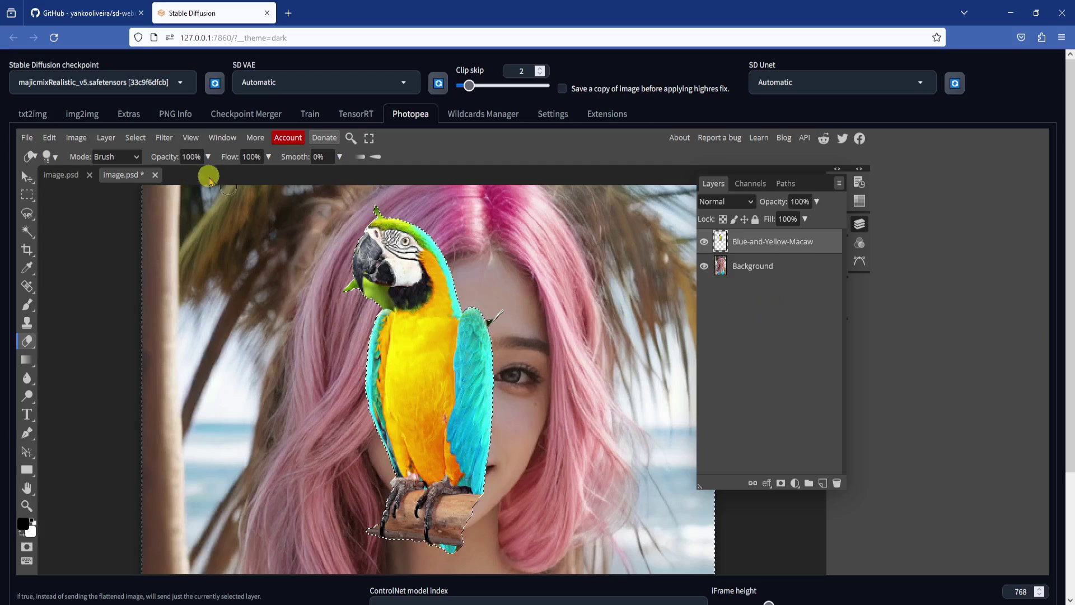
click(135, 137)
click(157, 168)
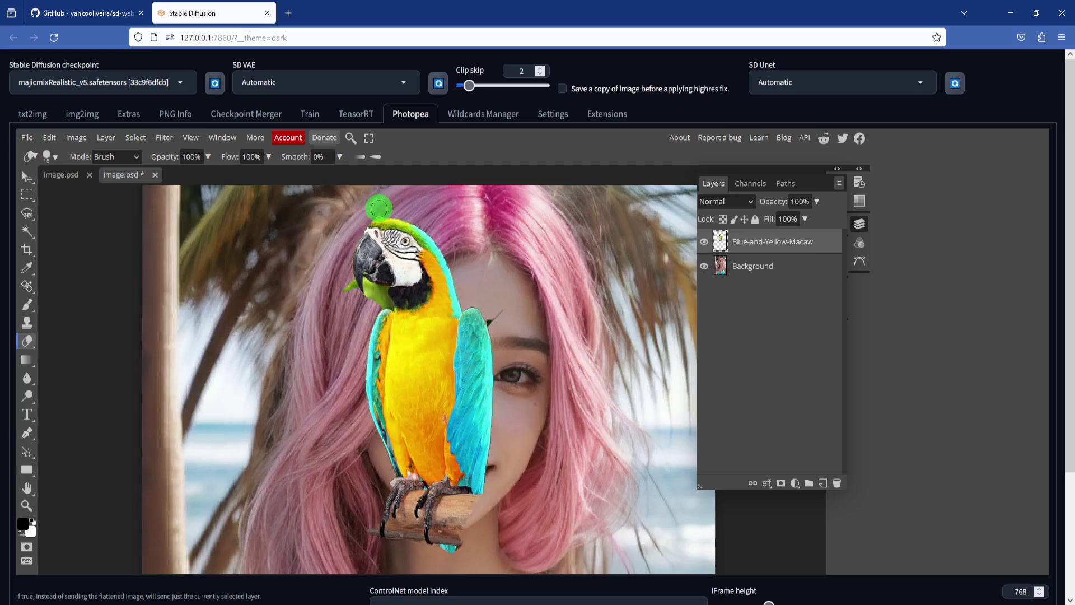
drag(343, 293, 353, 286)
drag(515, 312, 497, 317)
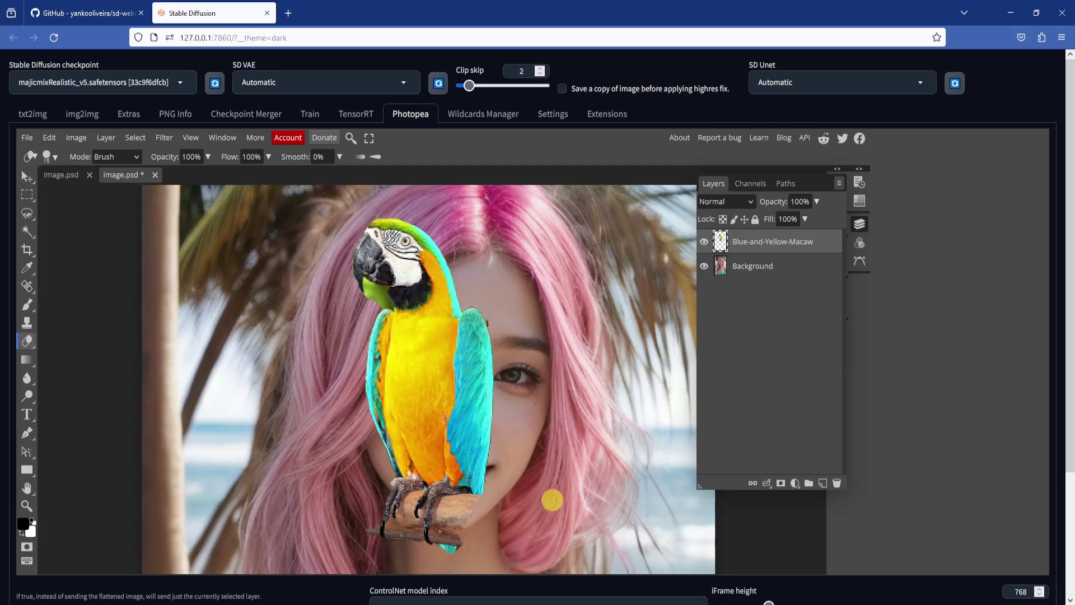
drag(483, 538, 444, 549)
drag(358, 535, 374, 531)
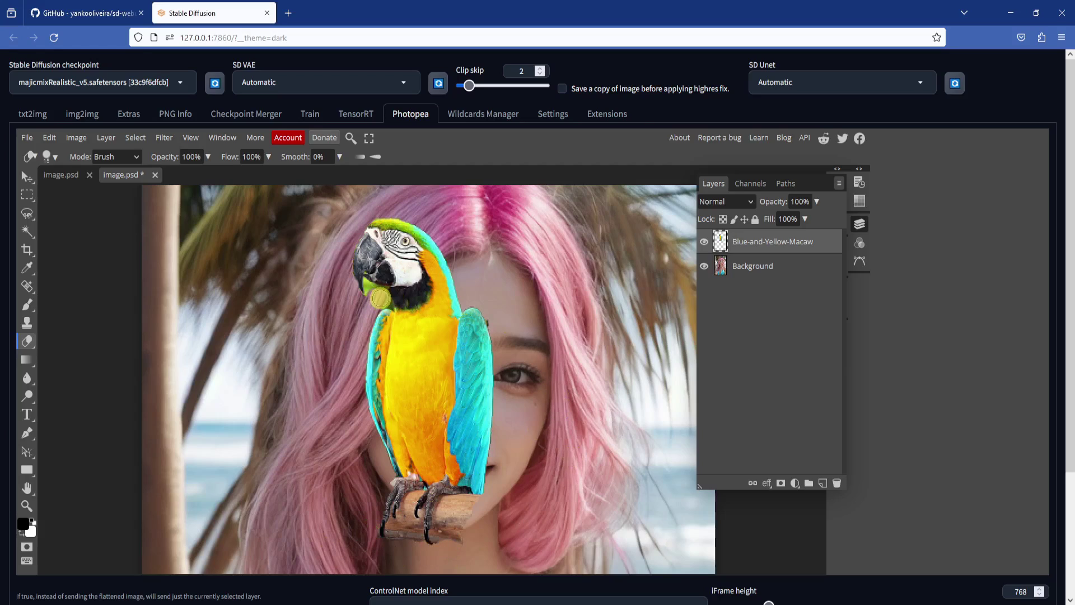
Shrink the eraser to 3 px and erase the green fringe under the beak.
click(49, 157)
click(113, 189)
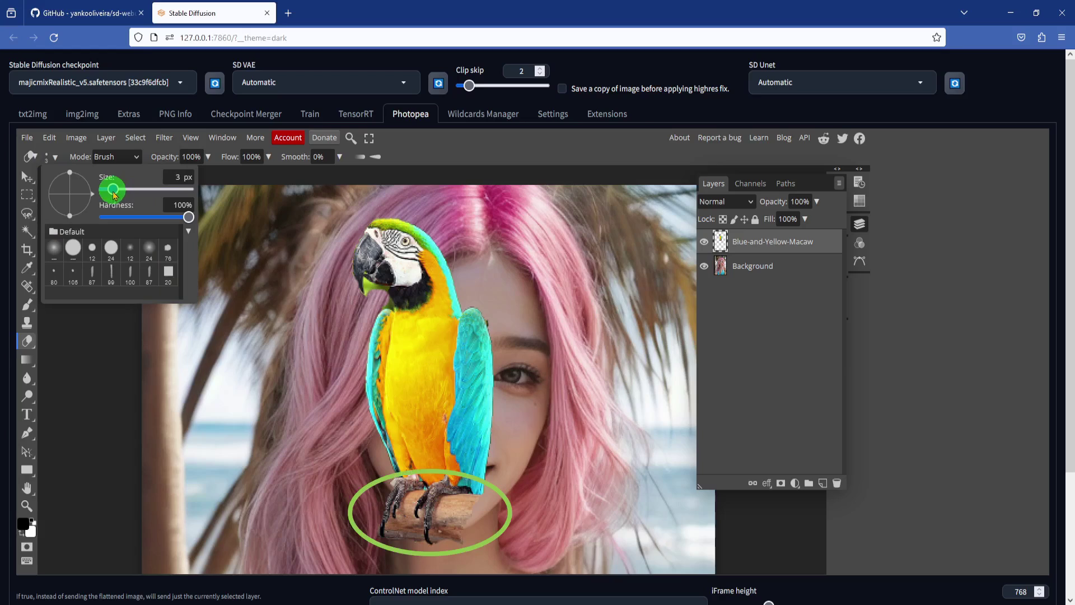
click(368, 297)
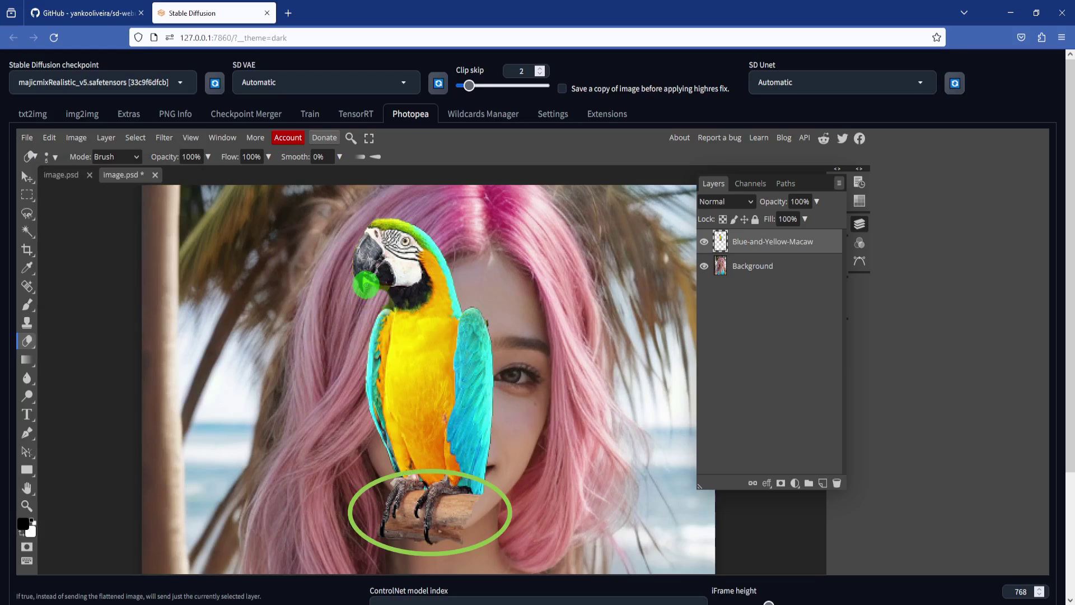
drag(367, 284, 384, 304)
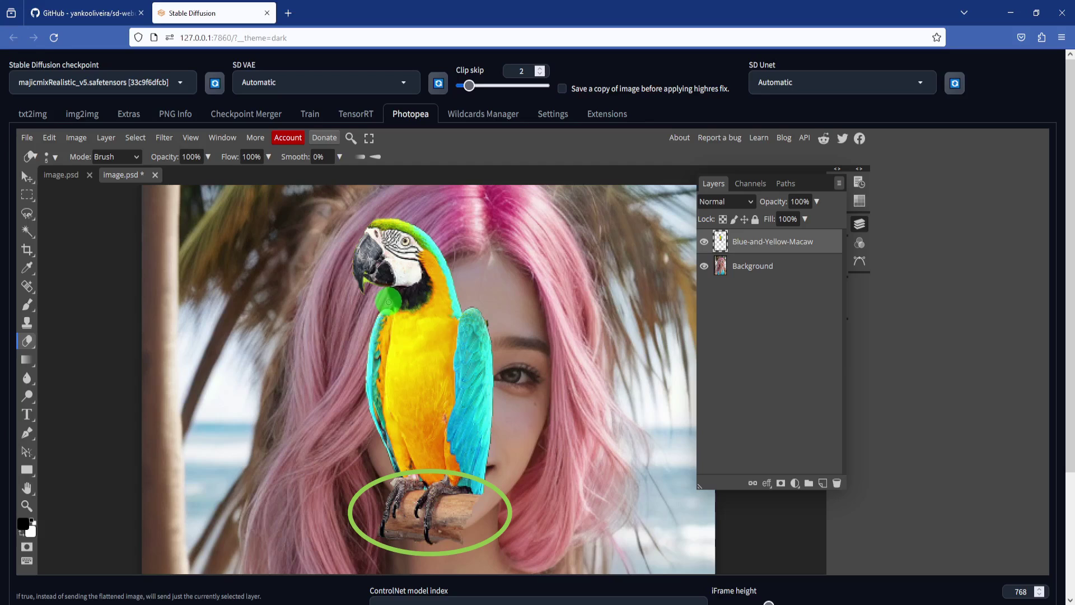
Zoom out to the full image and drag the macaw onto the woman's shoulder.
click(26, 505)
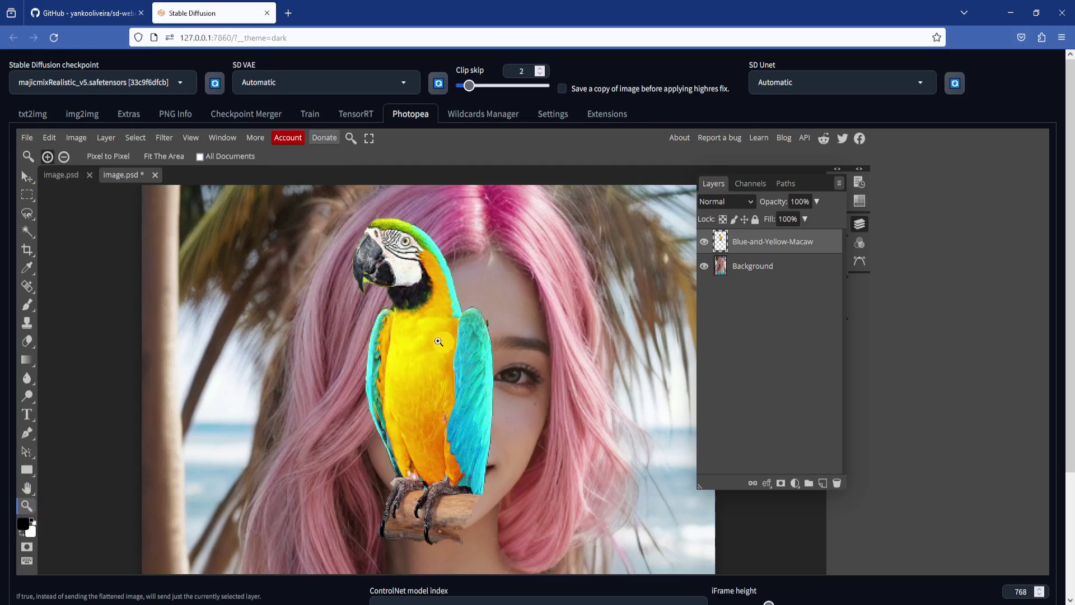
click(64, 156)
click(445, 358)
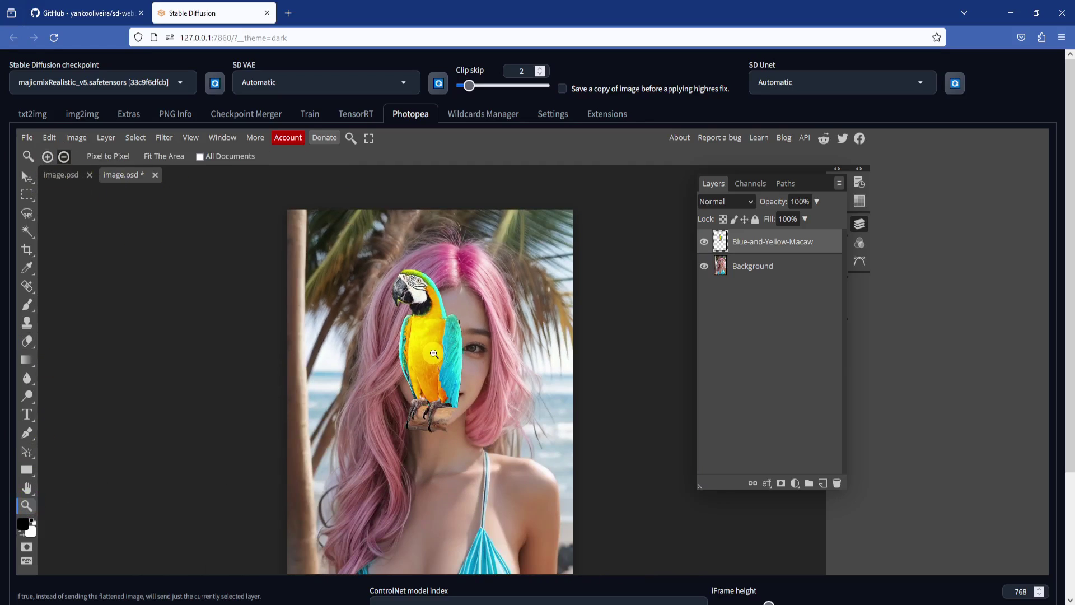
click(48, 156)
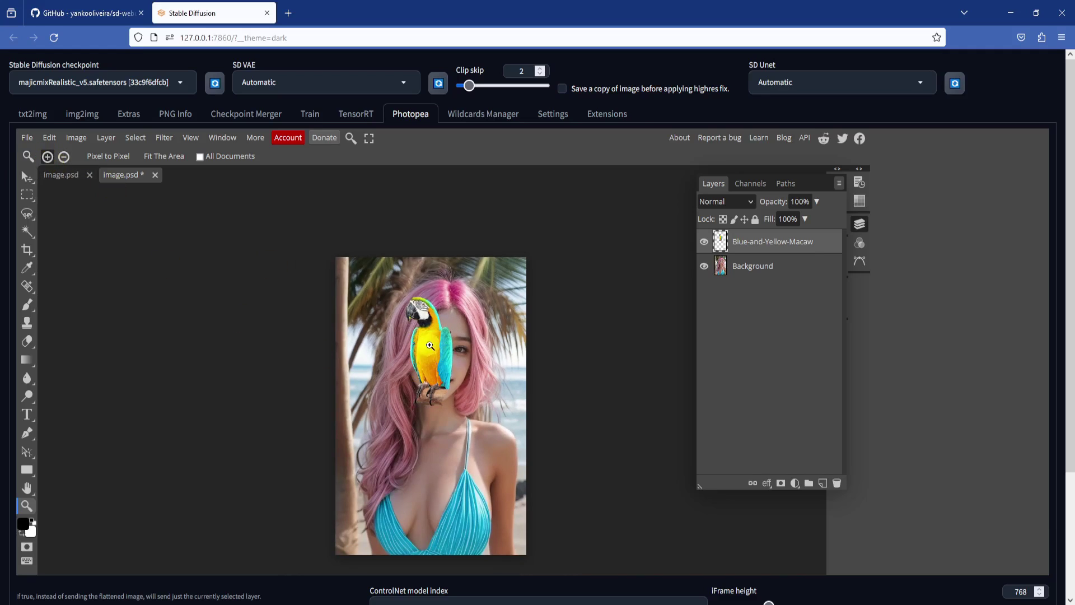
click(26, 176)
drag(442, 350, 534, 412)
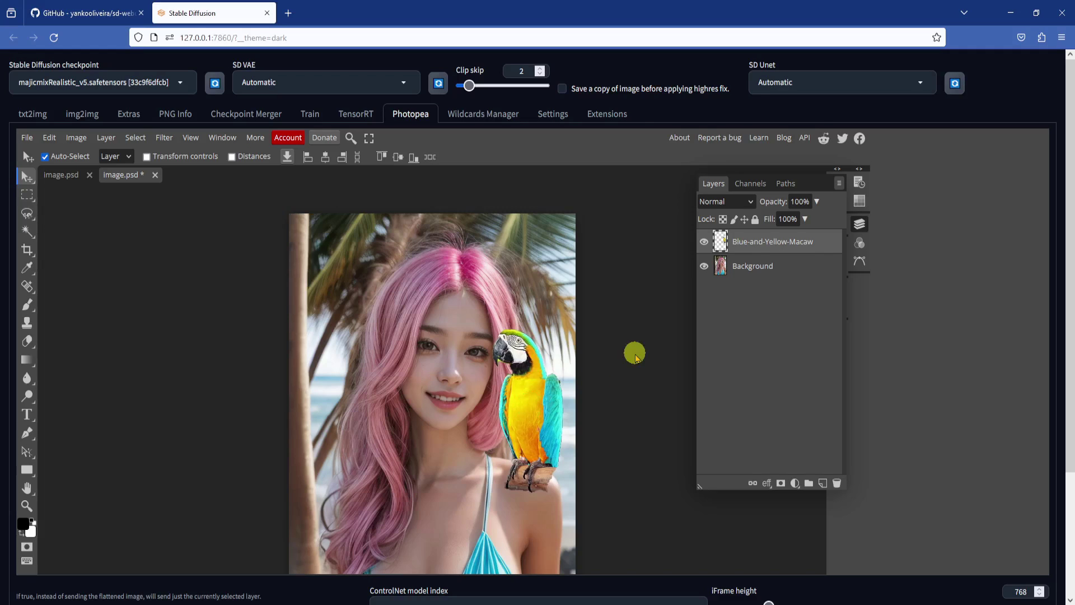
scroll(638, 345, down, 1)
Send the parrot composite to img2img and copy it into the inpaint canvas.
scroll(913, 340, down, 4)
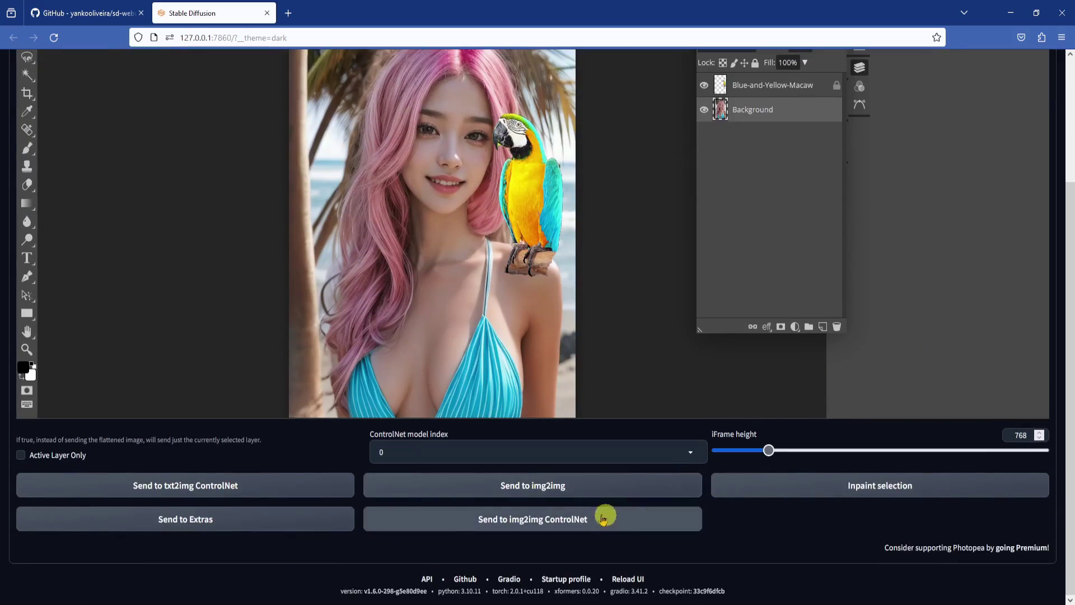
click(600, 482)
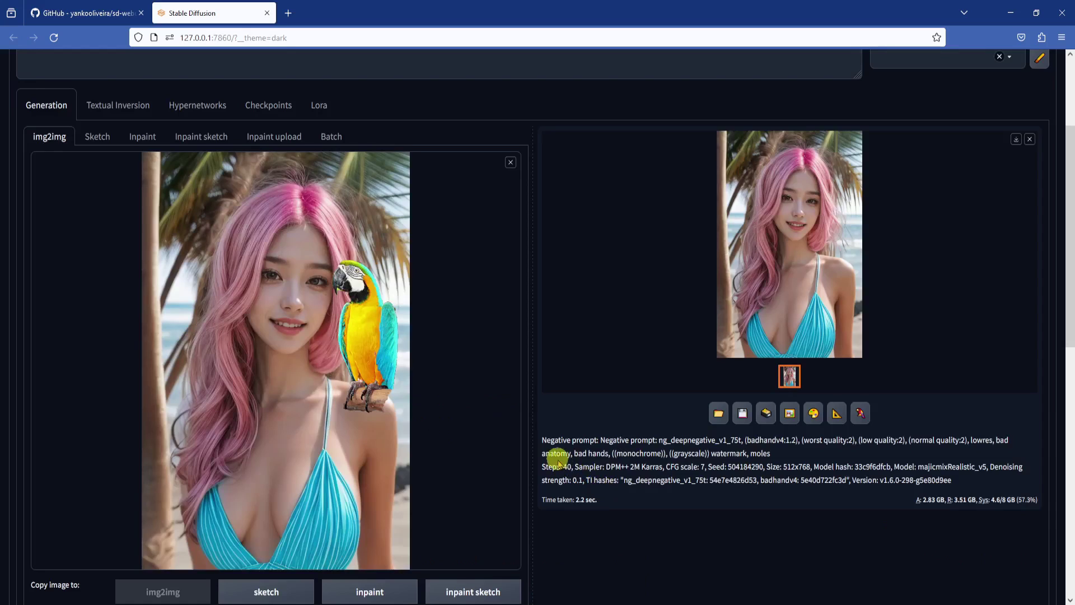
scroll(559, 448, down, 2)
scroll(556, 446, up, 1)
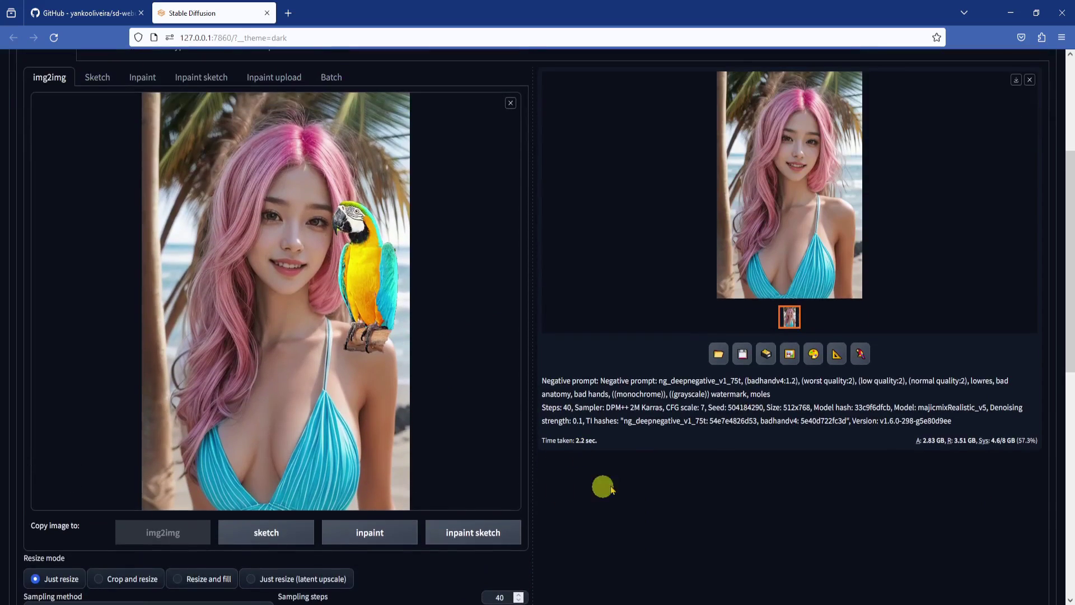
click(387, 530)
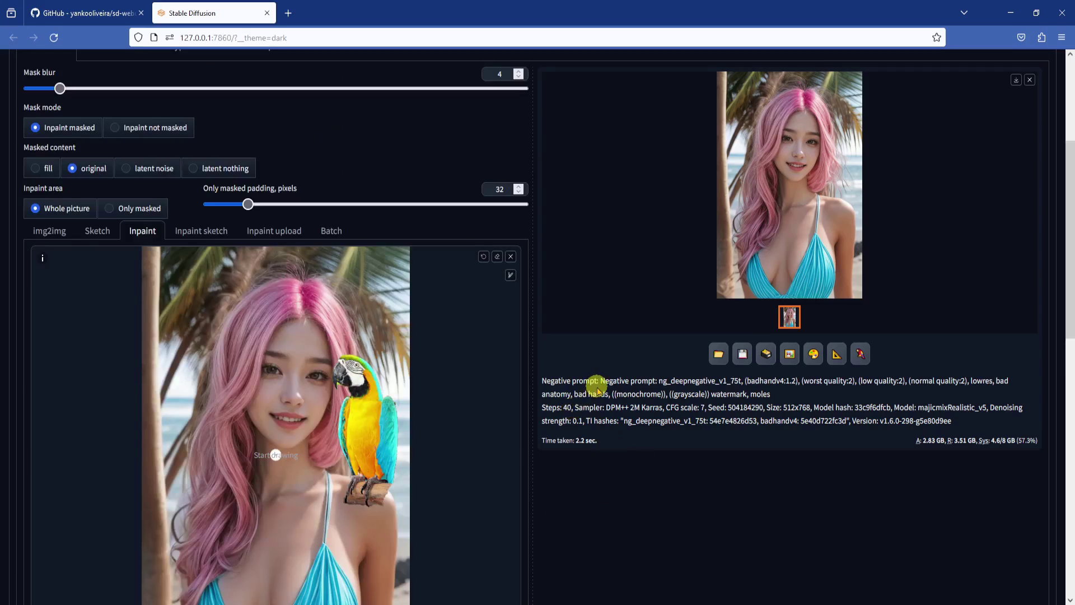
Enlarge the inpaint brush and paint a mask over the parrot and perch.
scroll(560, 392, up, 3)
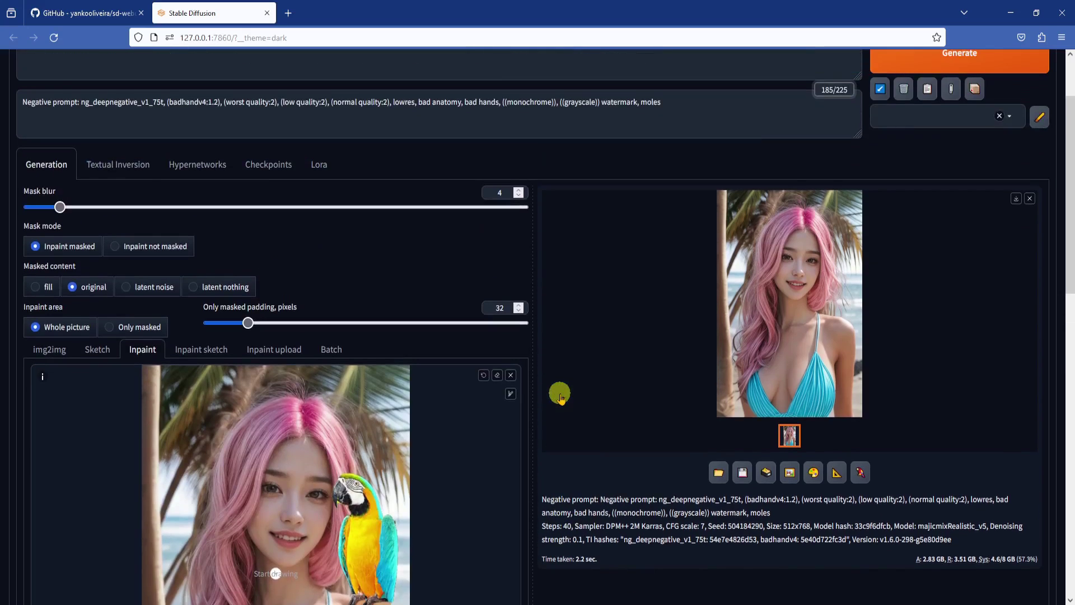
scroll(561, 398, down, 5)
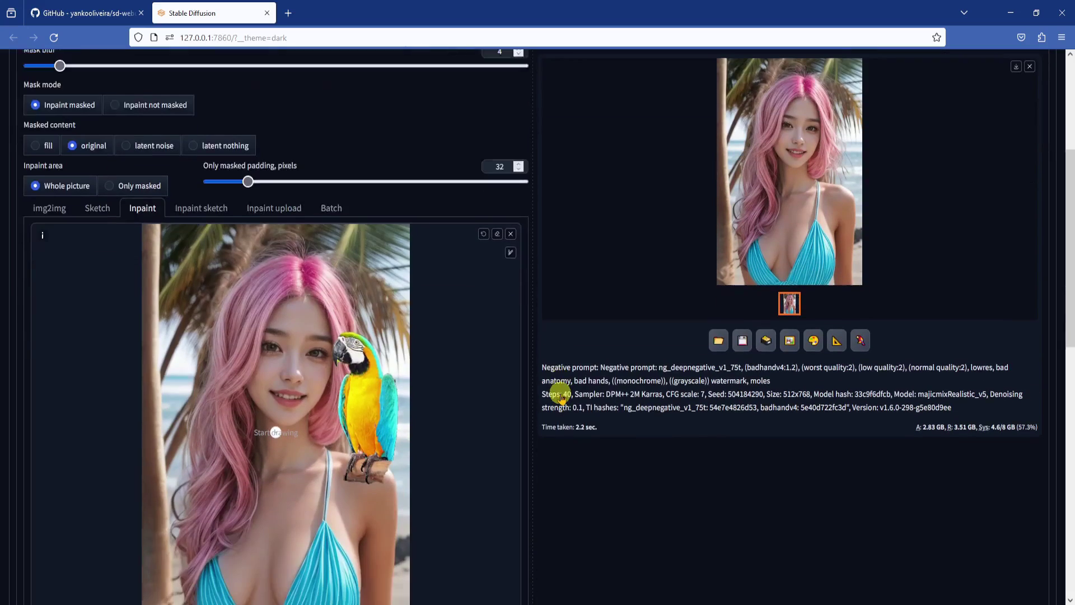
mouse_move(509, 155)
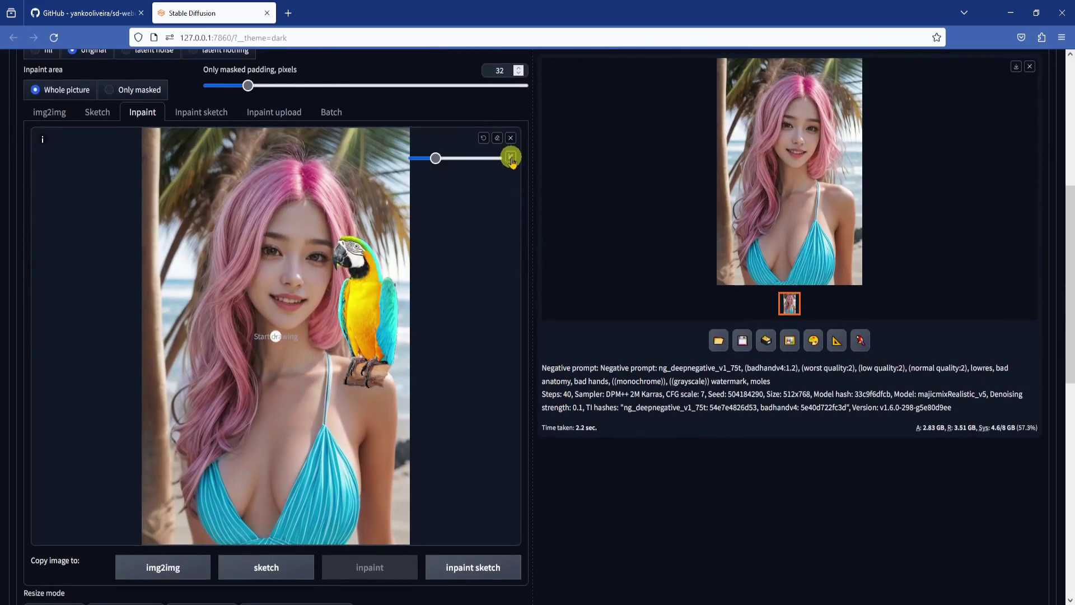
click(461, 162)
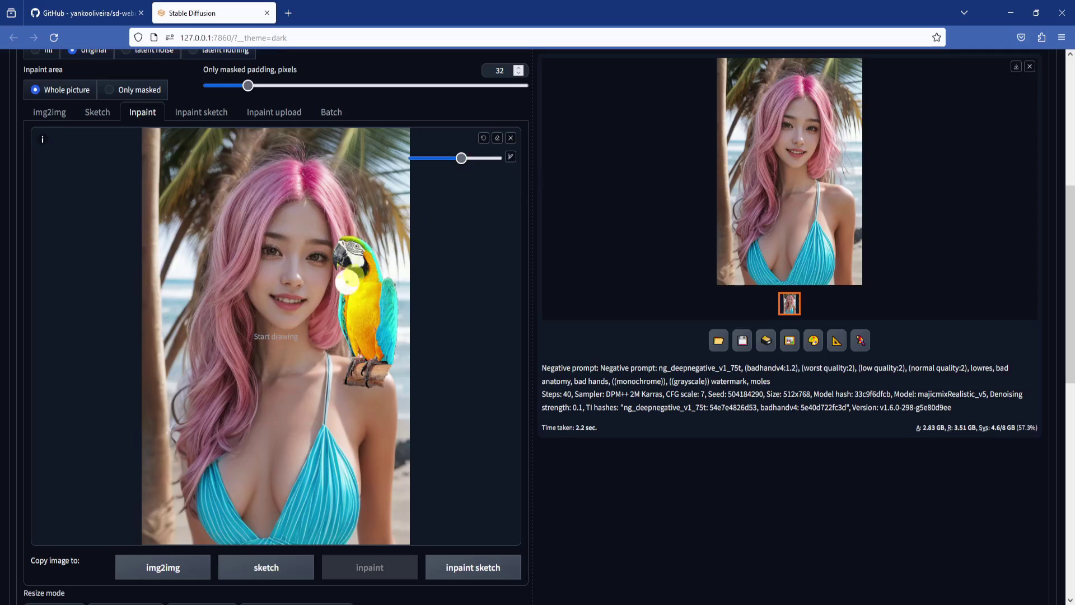
mouse_move(345, 236)
mouse_down()
mouse_move(346, 378)
mouse_move(382, 383)
mouse_move(394, 355)
mouse_move(396, 286)
mouse_move(367, 240)
mouse_move(363, 350)
mouse_move(378, 329)
mouse_move(381, 357)
mouse_move(385, 286)
mouse_move(377, 328)
mouse_up()
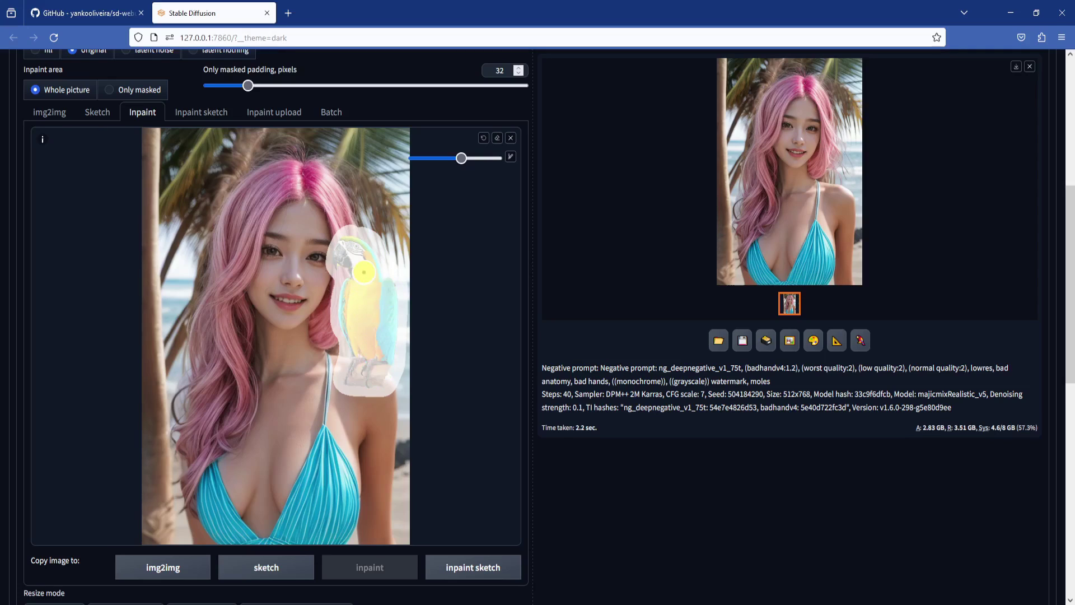
Switch the checkpoint to dreamshaper_7 and enter 'macaw parrot' as the positive prompt.
scroll(591, 314, up, 5)
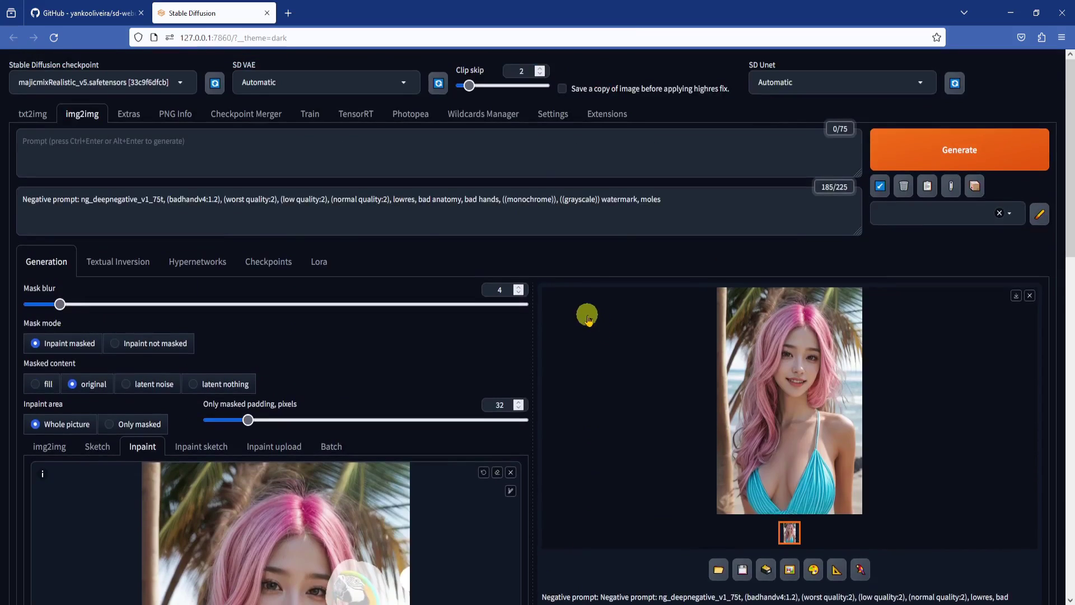
click(188, 77)
click(96, 196)
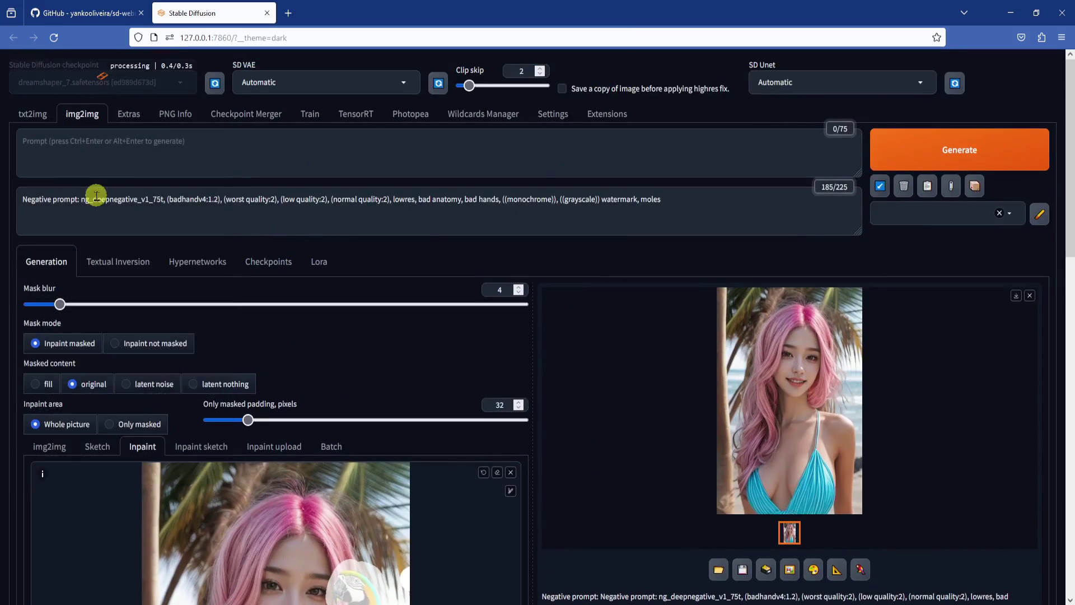
click(172, 155)
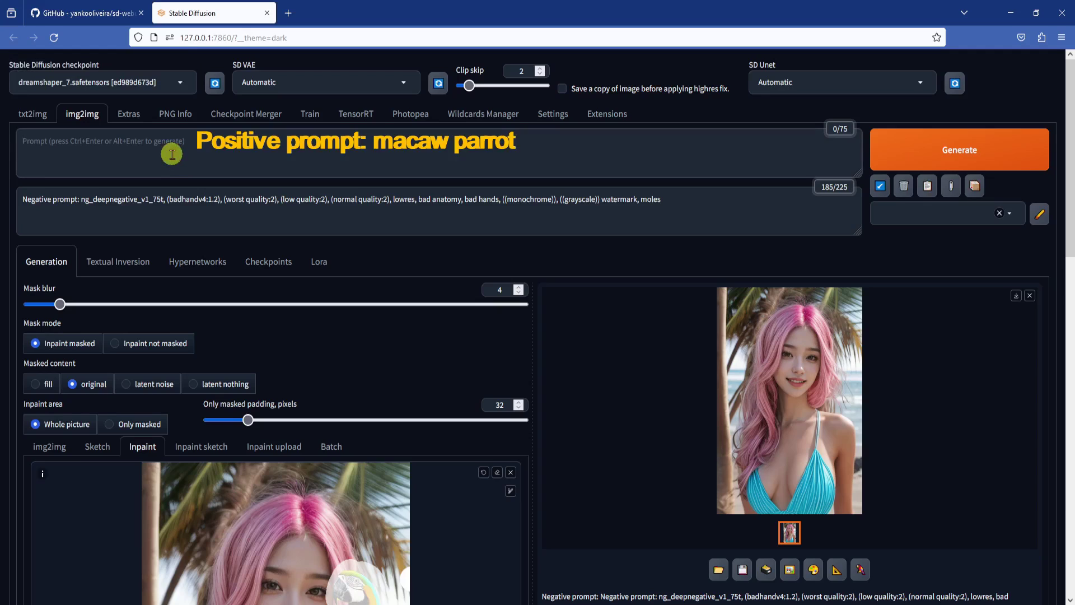
text(macaw parrot)
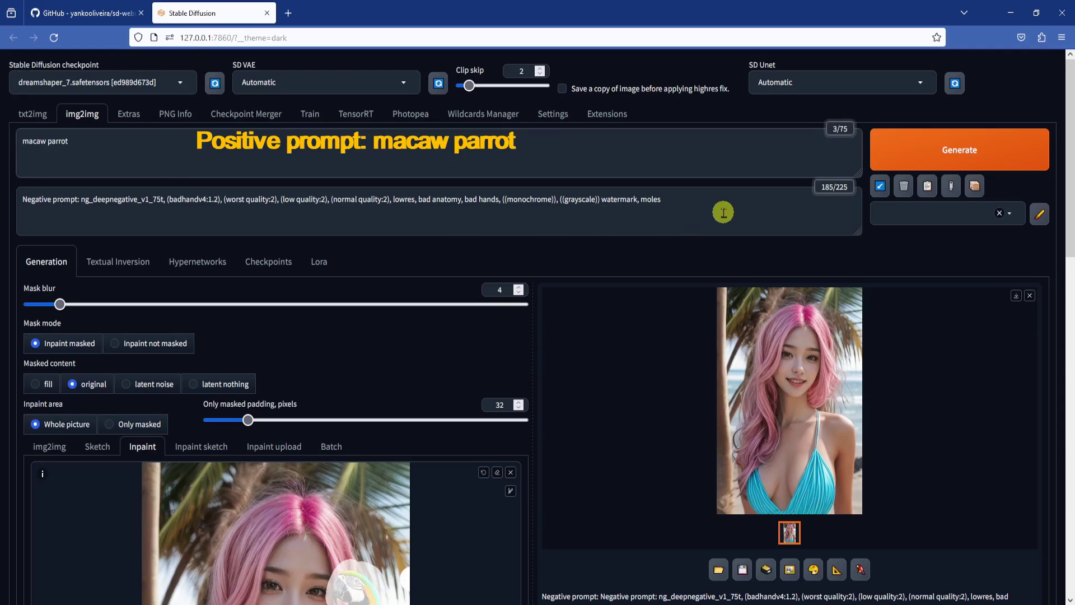
scroll(689, 213, down, 3)
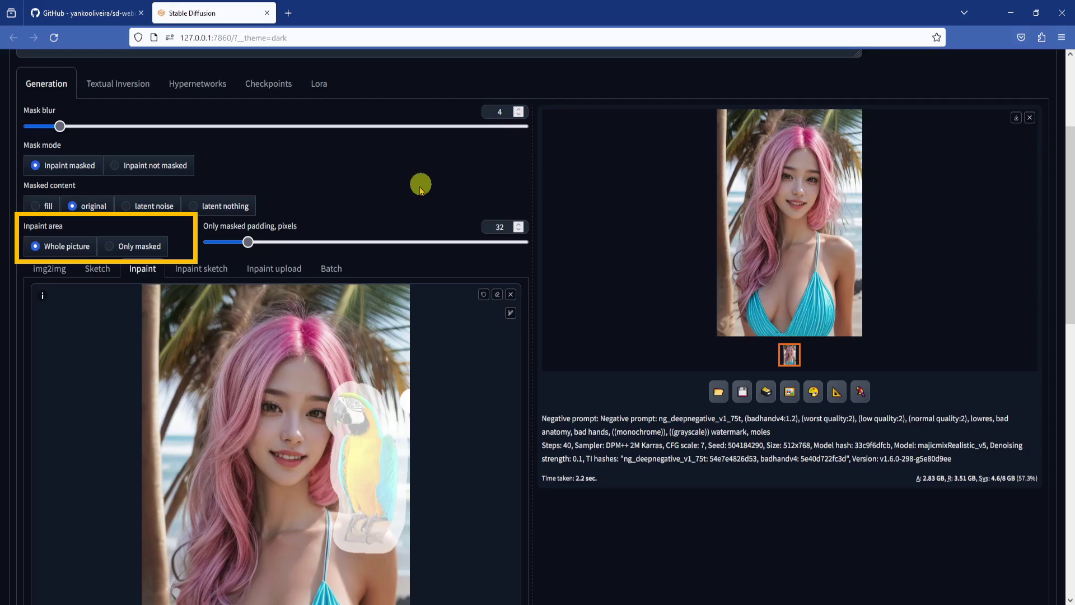
Set the seed to random (-1), denoising strength to 0.75 and batch count to 4.
scroll(583, 185, down, 4)
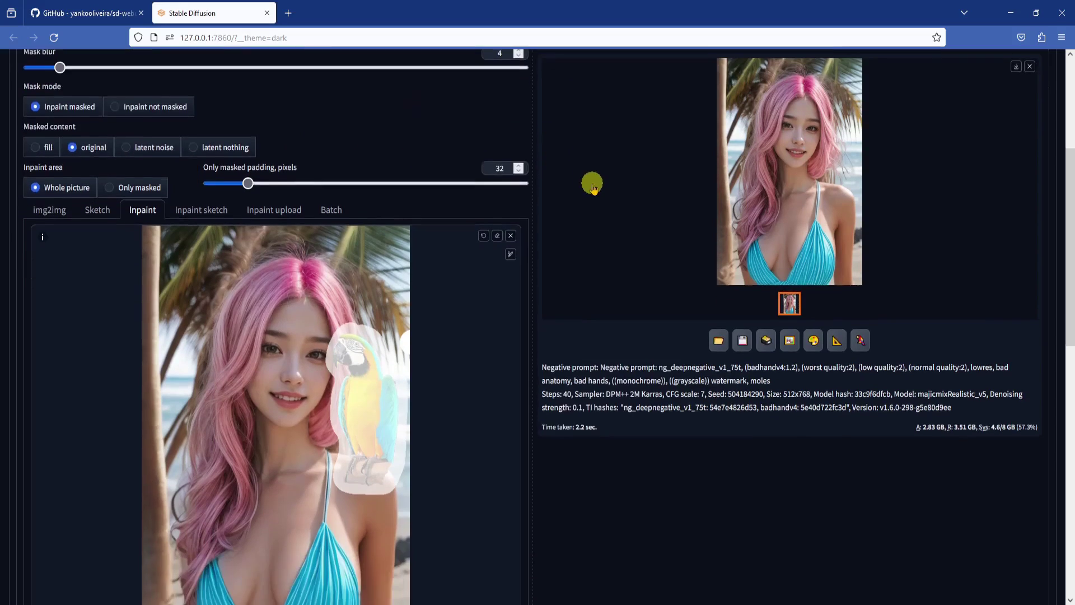
scroll(583, 185, down, 5)
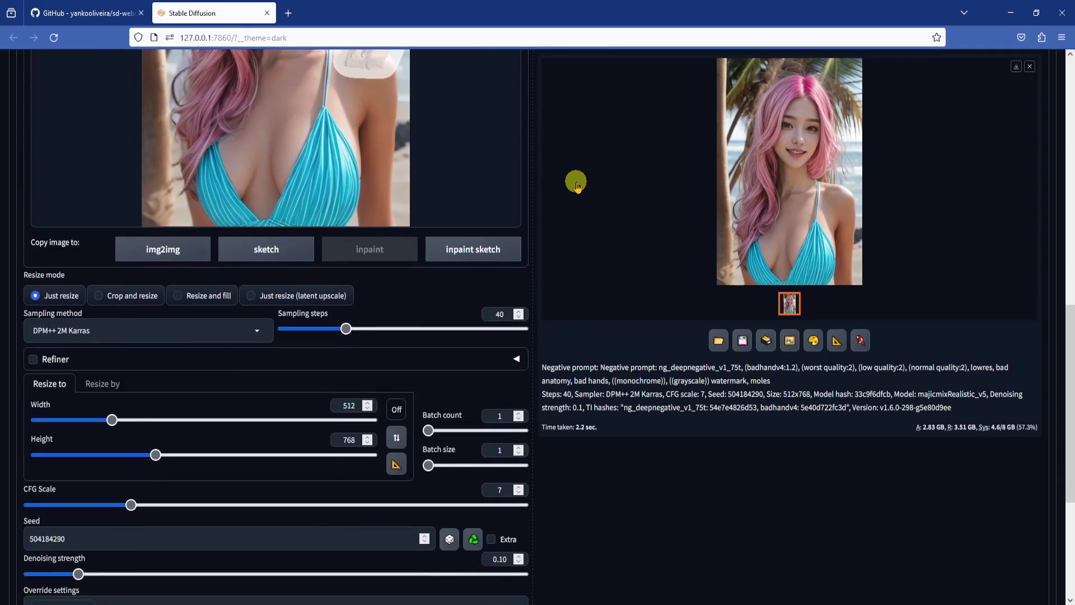
scroll(576, 182, down, 1)
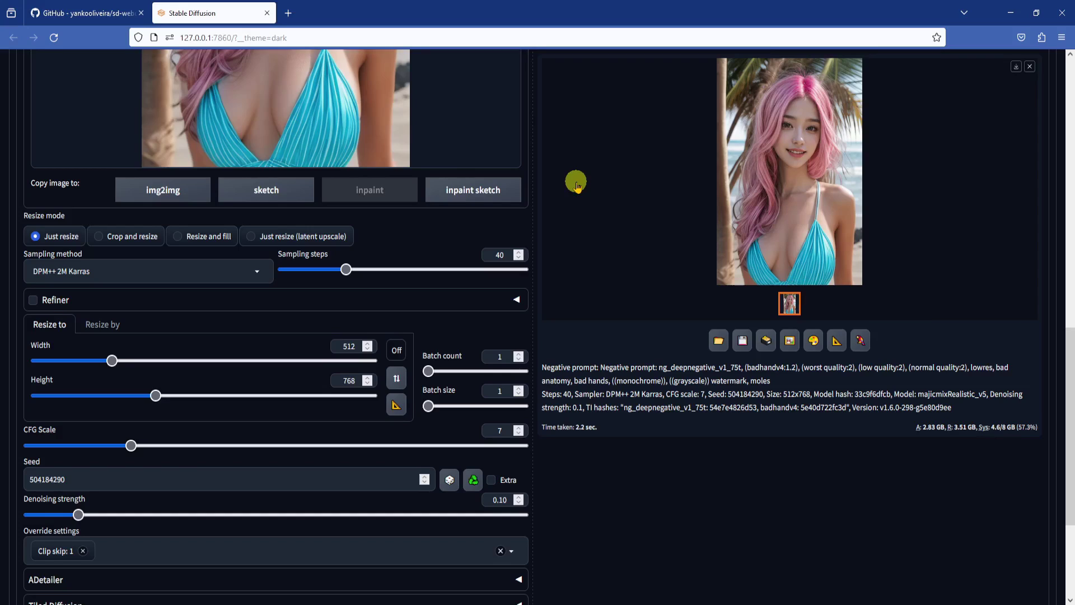
scroll(576, 182, down, 1)
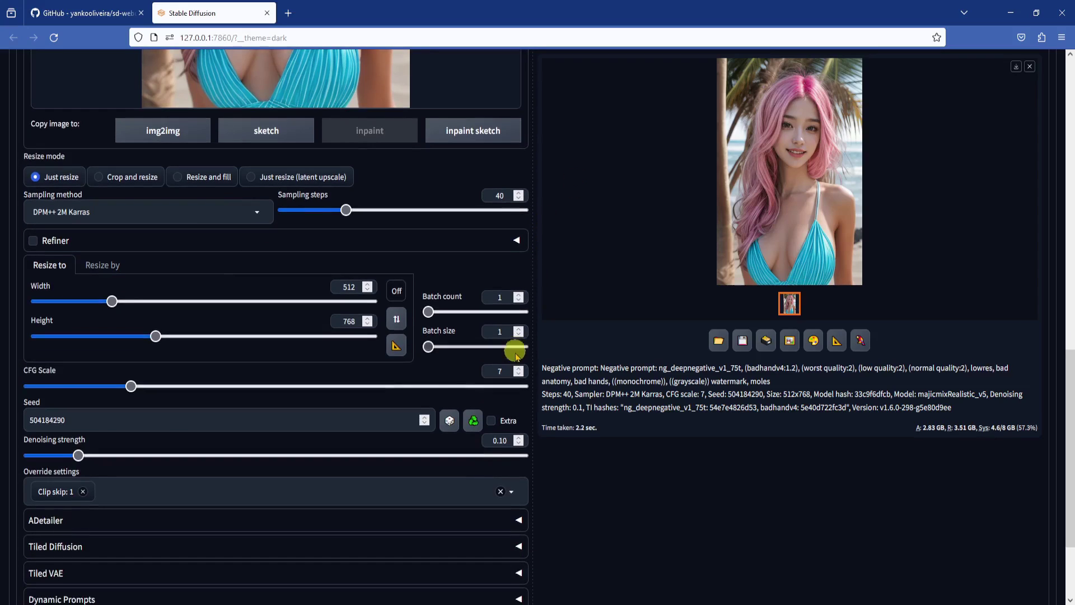
click(449, 420)
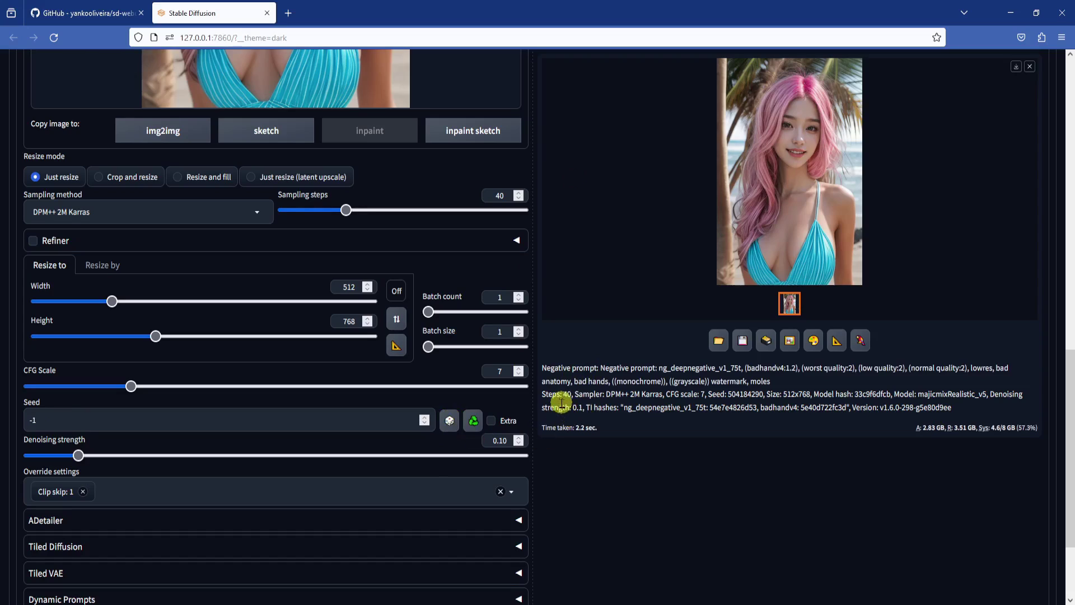
double_click(504, 439)
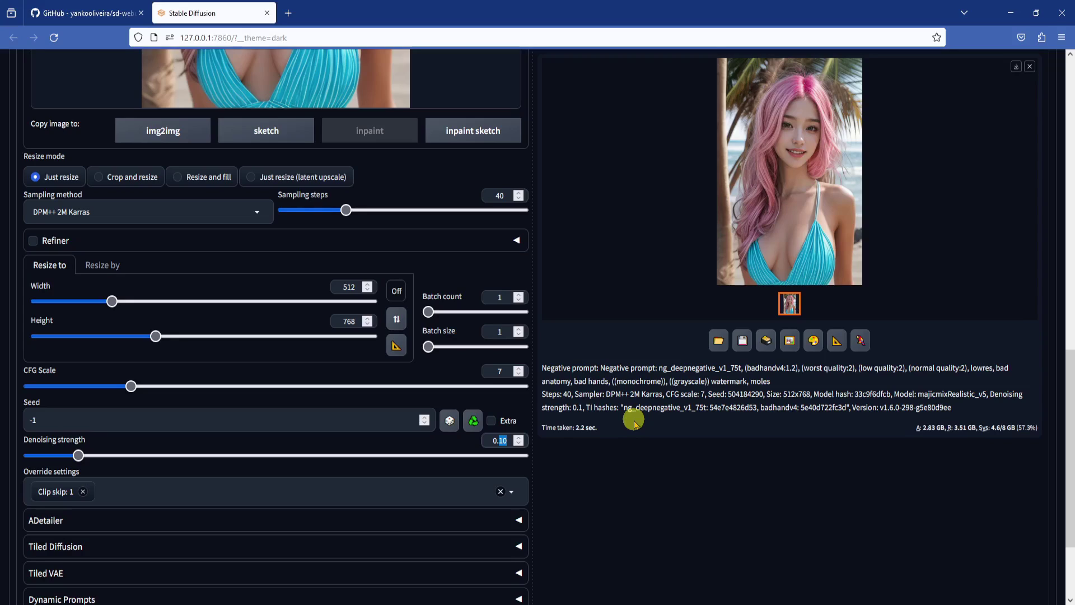
text(75)
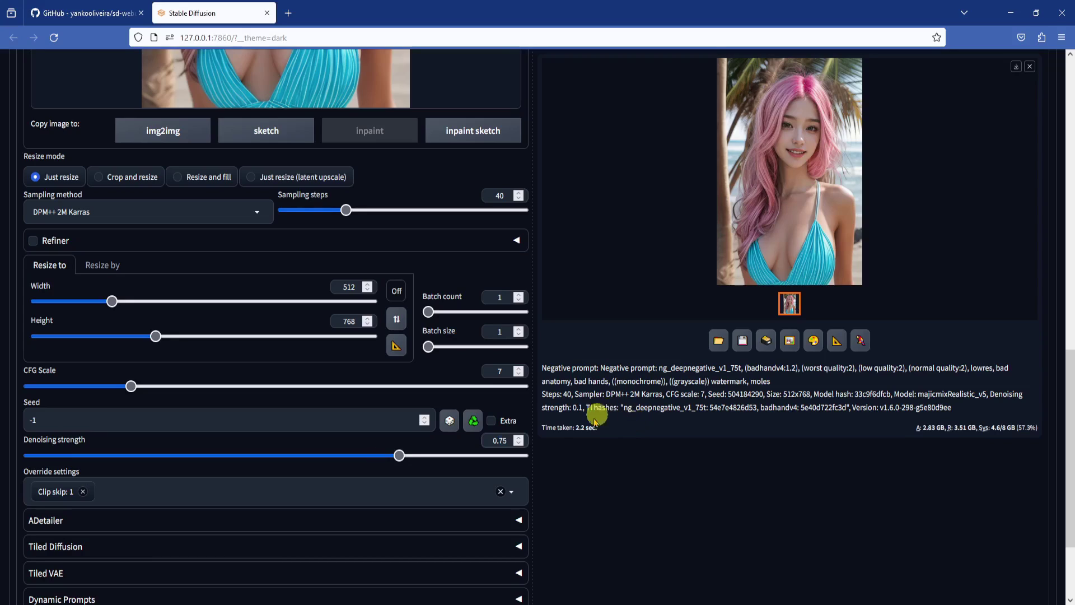
click(499, 294)
double_click(500, 293)
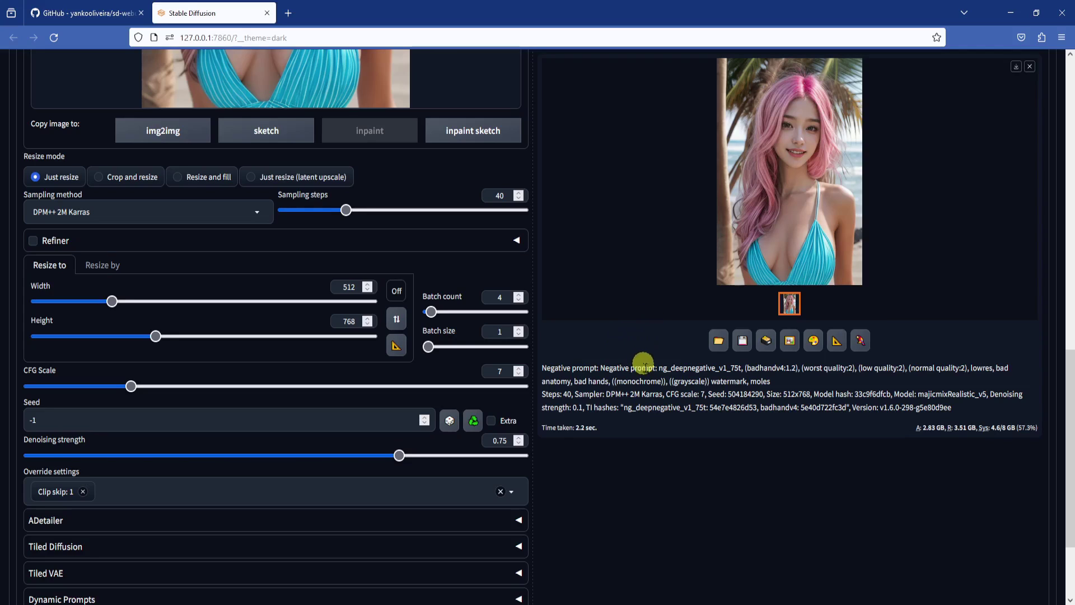
scroll(643, 360, up, 12)
Generate the first macaw inpaint batch and step through the results full-screen.
click(977, 159)
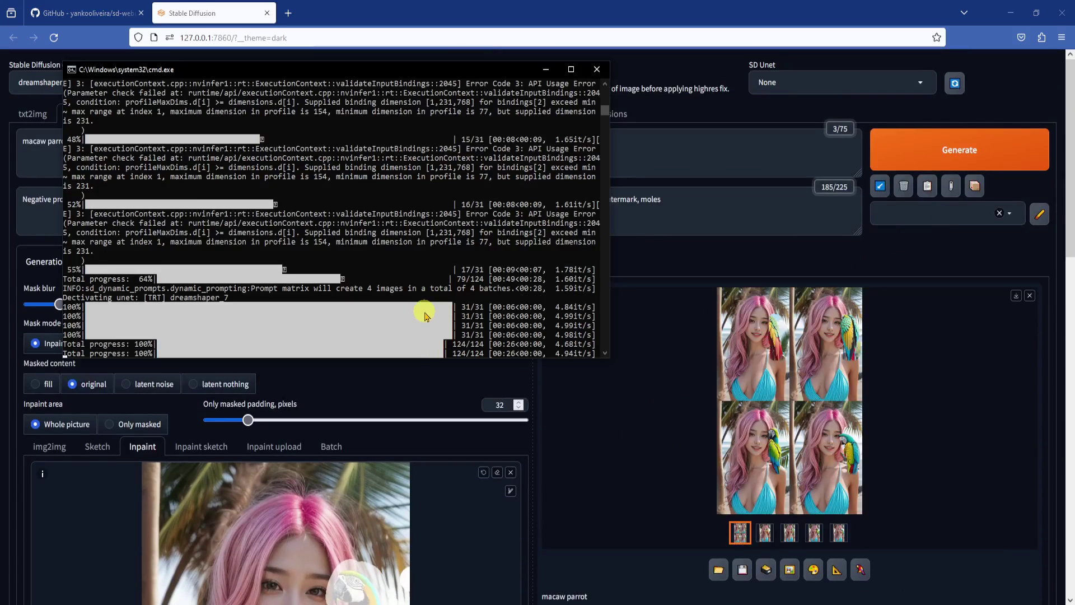
click(776, 350)
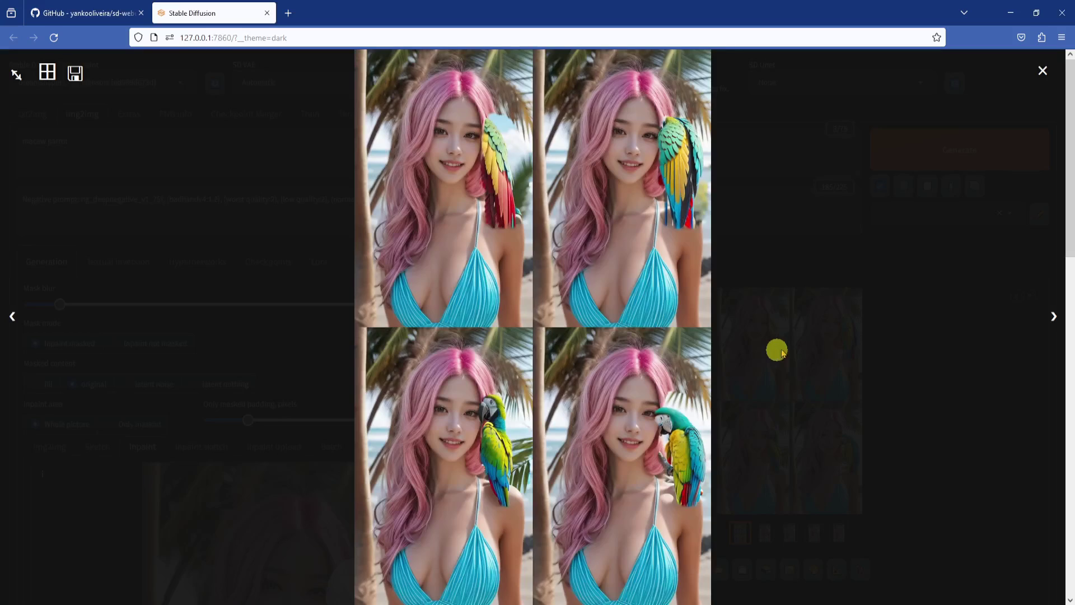
click(1054, 315)
click(1055, 316)
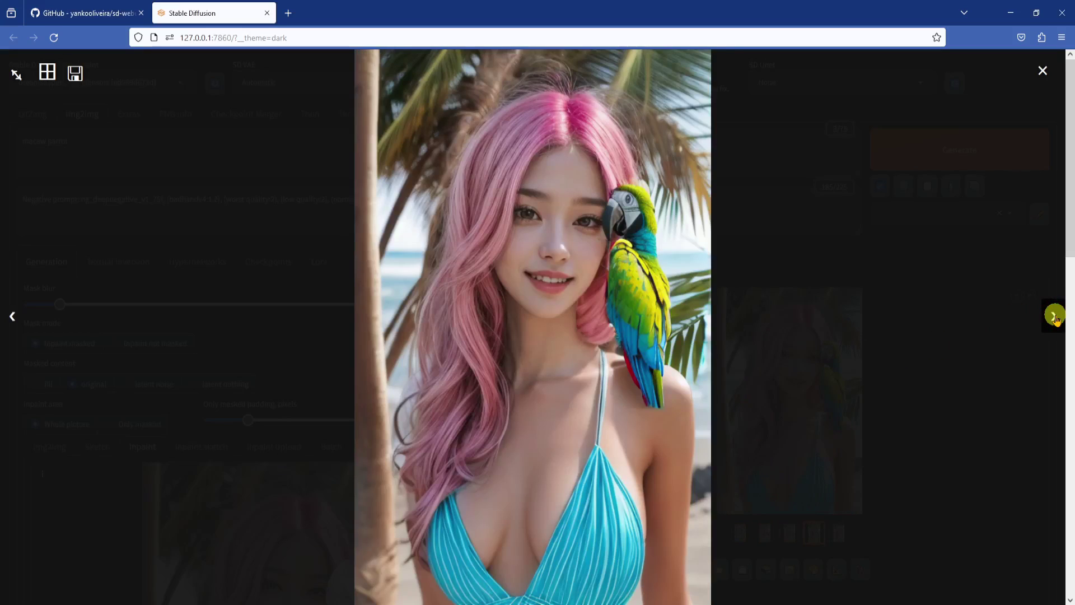
click(1055, 316)
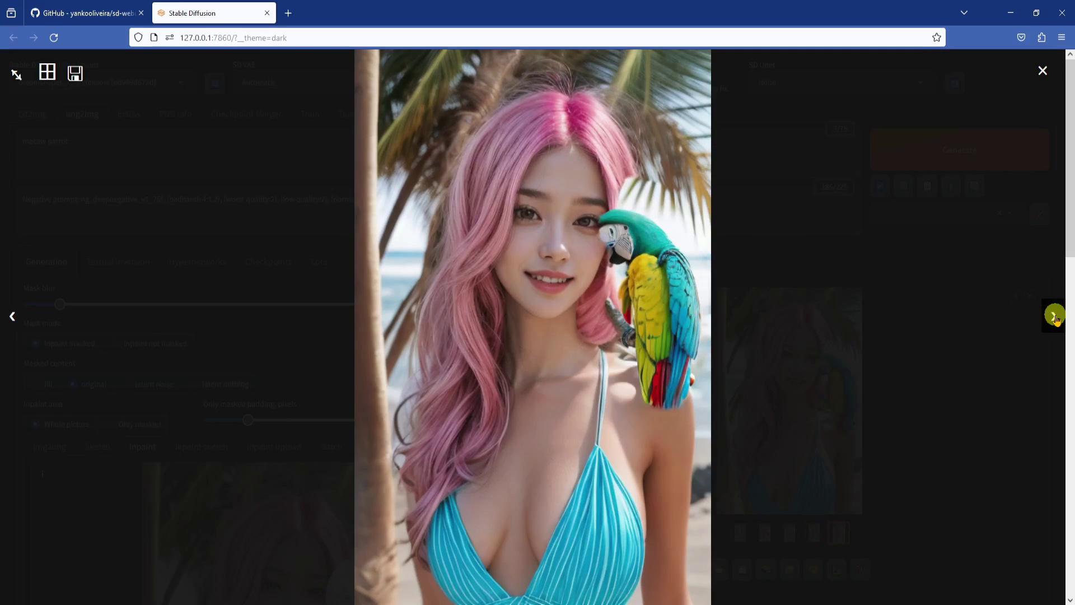
key(Escape)
Generate a second batch of four and view a chosen result full-size.
click(1003, 148)
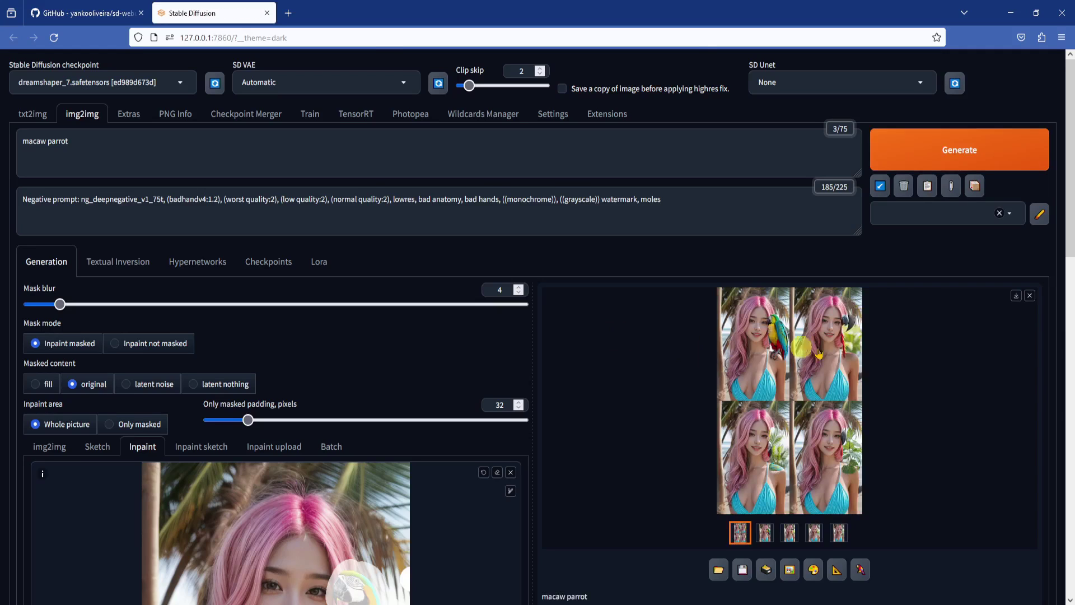
click(613, 335)
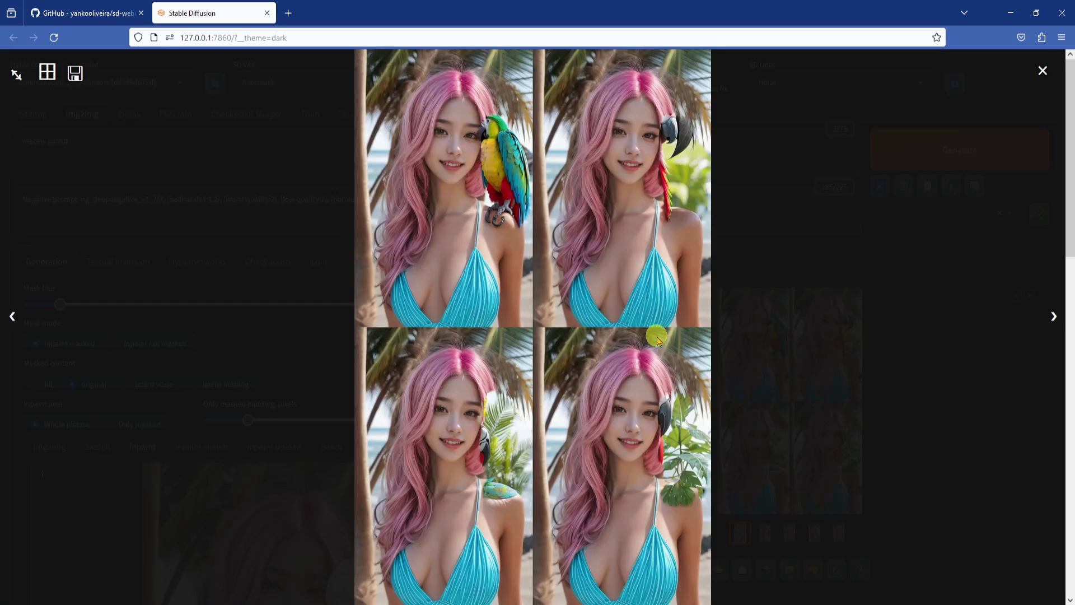
click(825, 331)
click(765, 533)
click(860, 387)
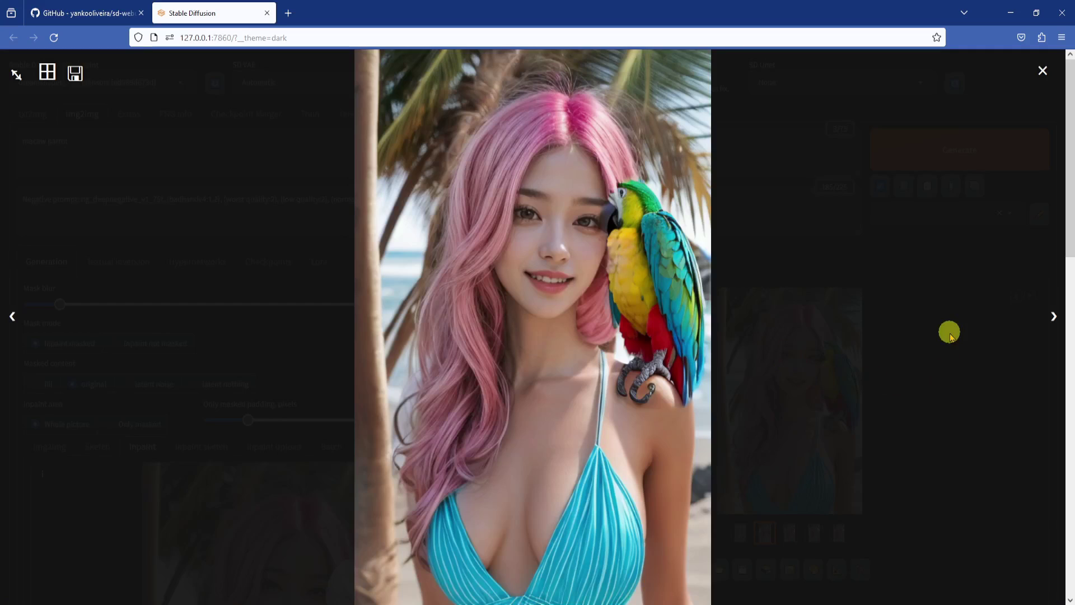
click(950, 336)
scroll(682, 370, down, 10)
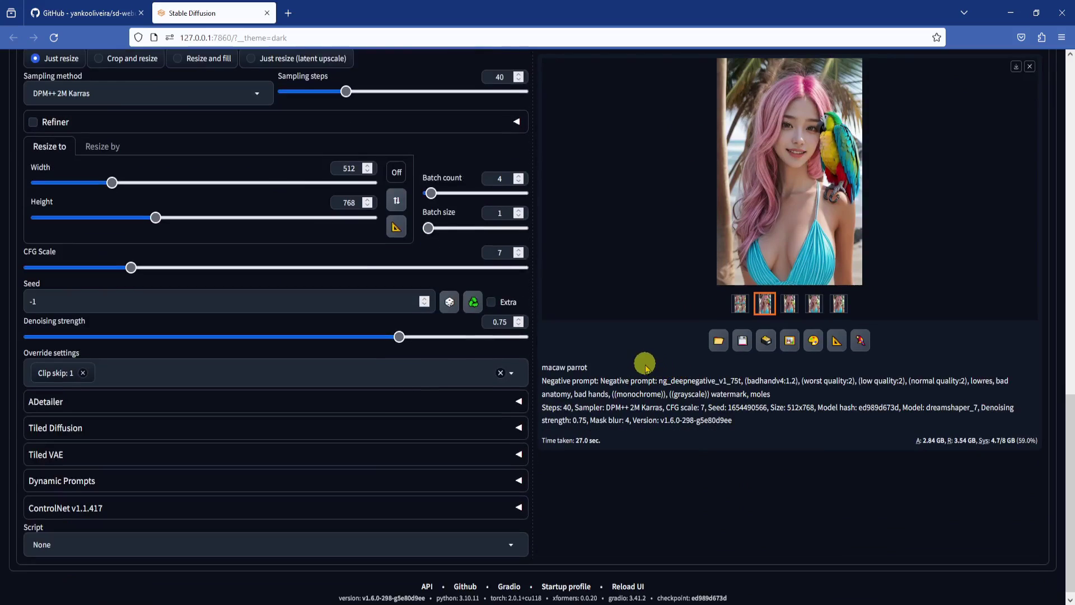
click(474, 303)
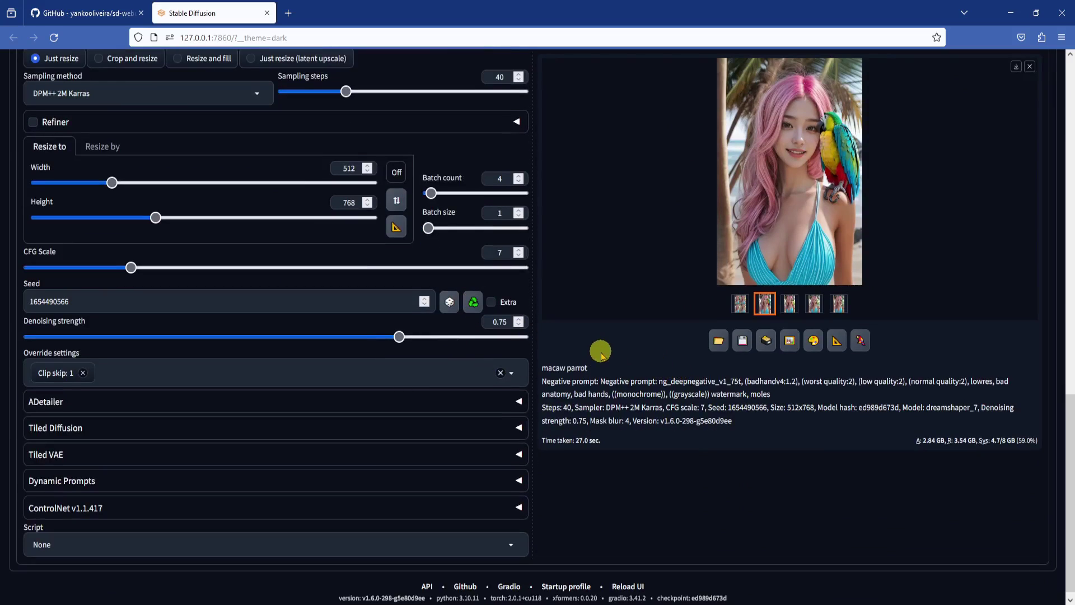
scroll(602, 355, down, 1)
click(506, 536)
click(65, 505)
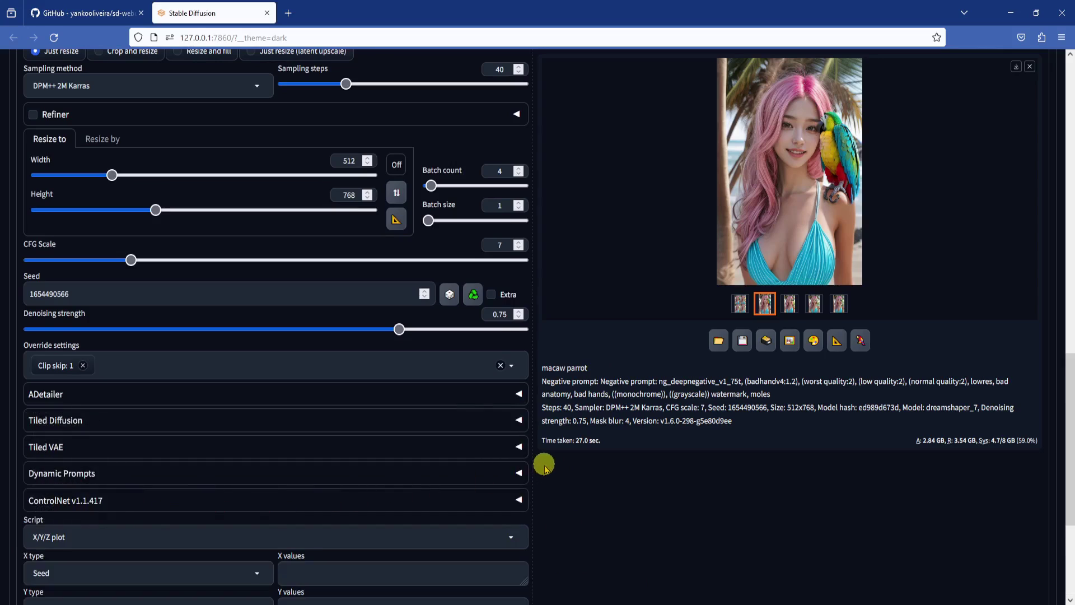
Set the X axis to Denoising with values 0.15 to 0.85 and generate the grid.
scroll(545, 468, down, 3)
click(197, 392)
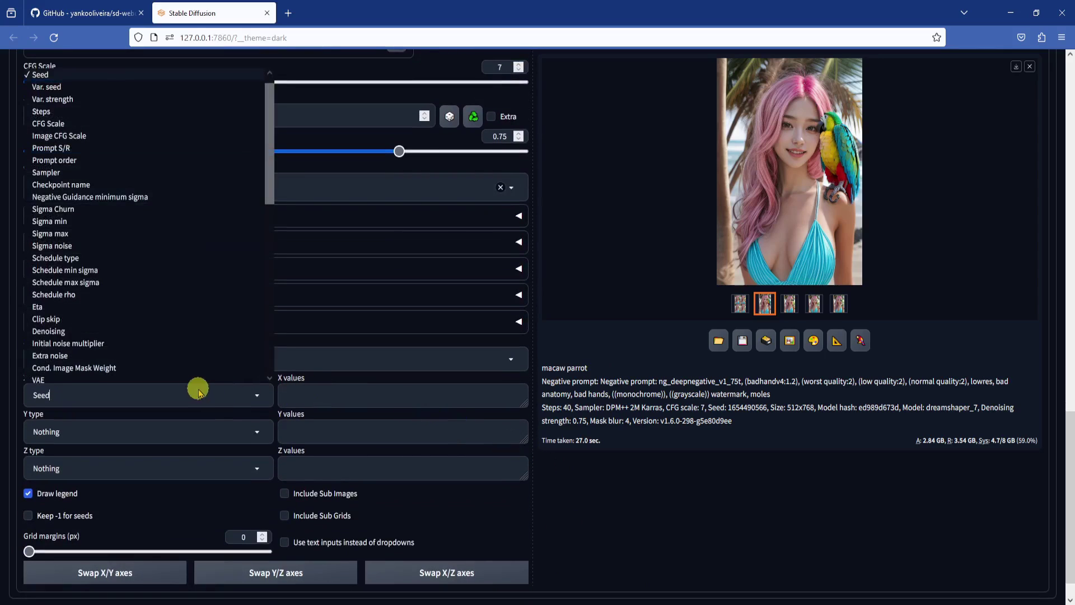
click(48, 331)
click(415, 396)
text(0.15,0.25,0.35,0.45,0.55,0.65,0.75,0.85)
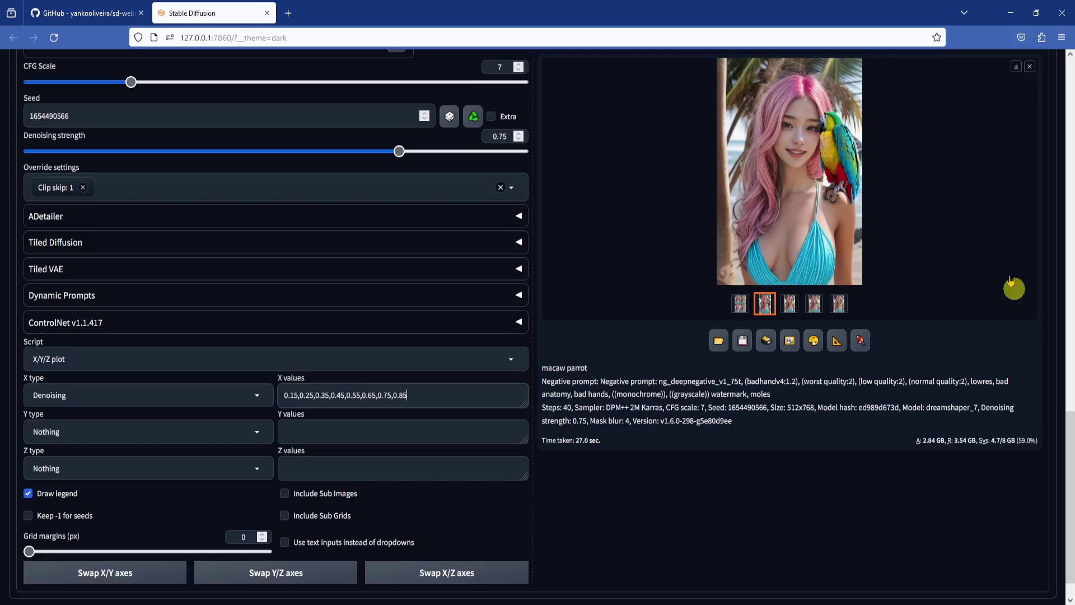
click(635, 476)
key(ctrl+Return)
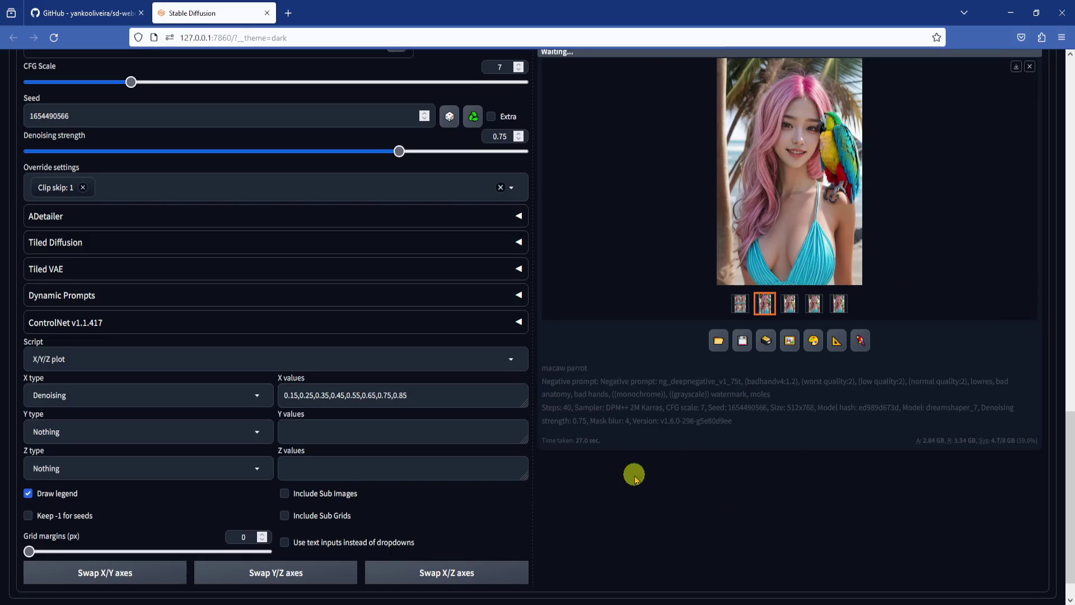
key(alt+Tab)
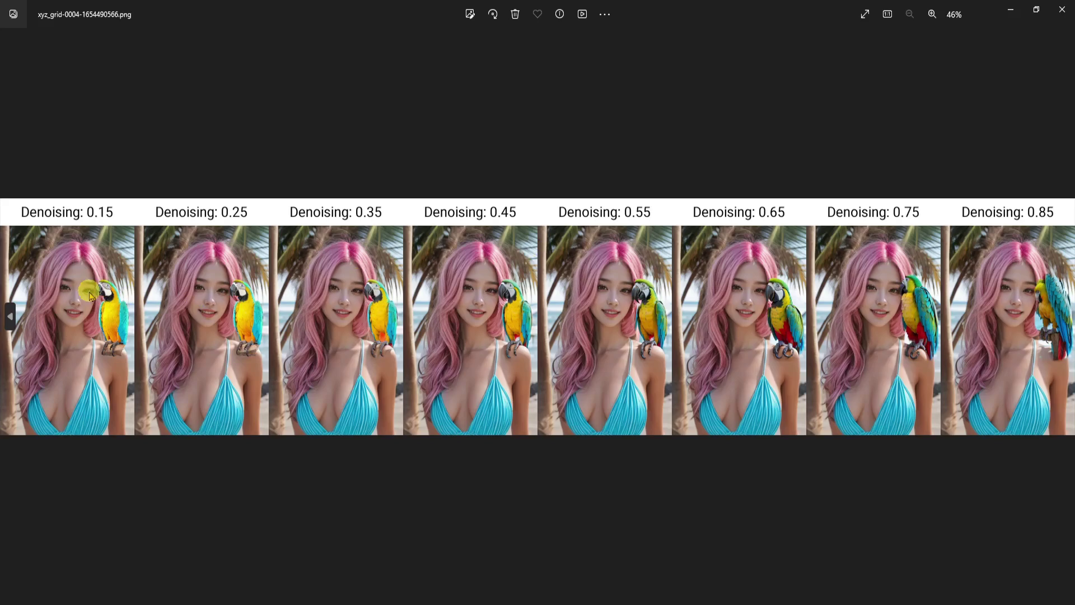
Pan across the xyz_grid image to compare the macaw at denoising 0.15 through 0.85.
scroll(73, 210, up, 5)
drag(73, 210, 211, 211)
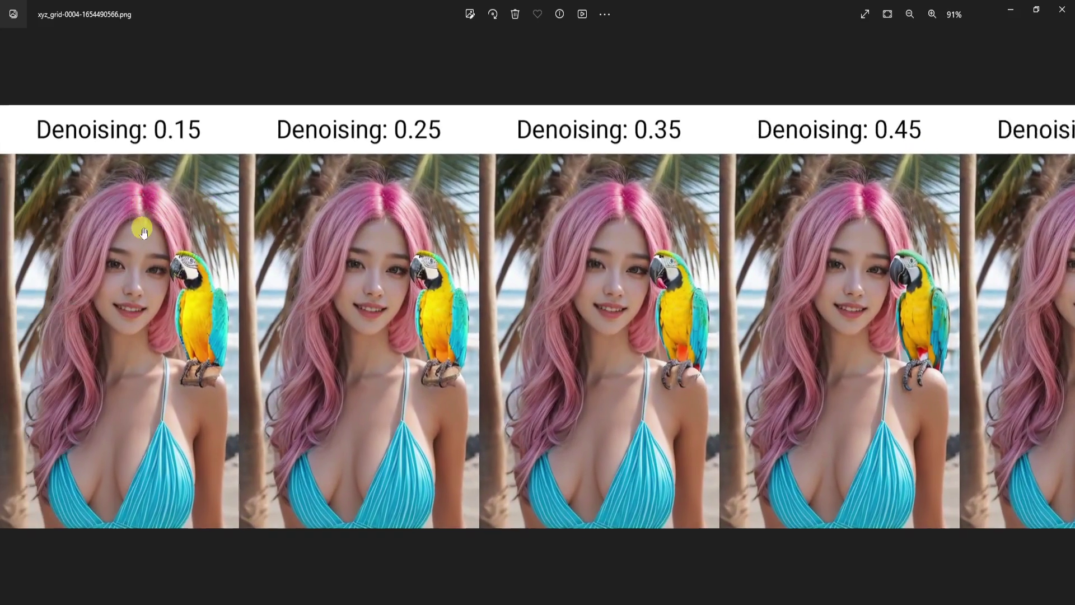
scroll(139, 233, up, 2)
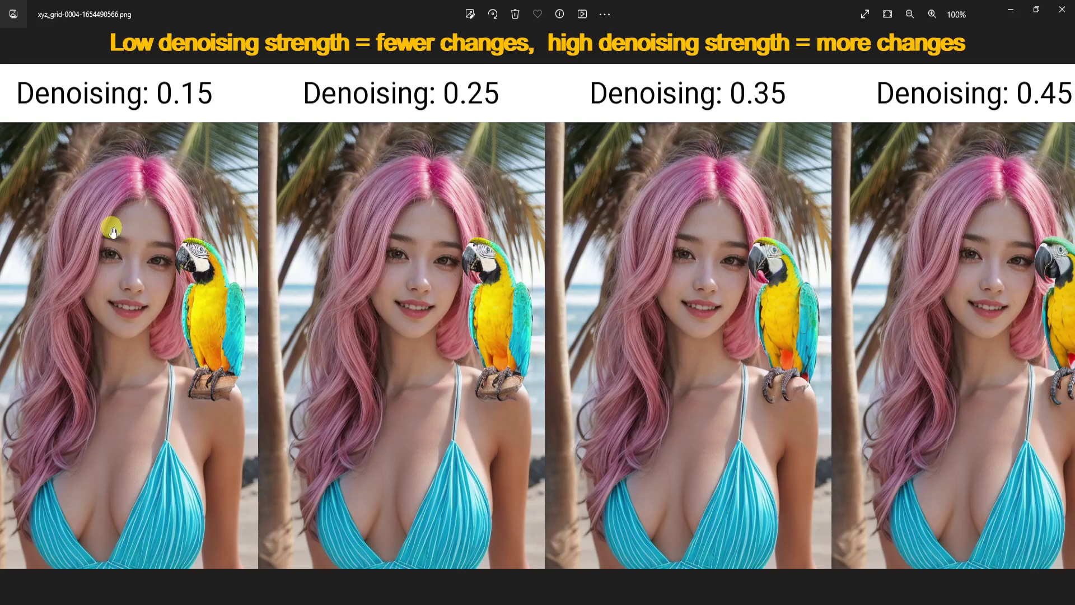
drag(112, 228, 139, 233)
drag(322, 470, 293, 482)
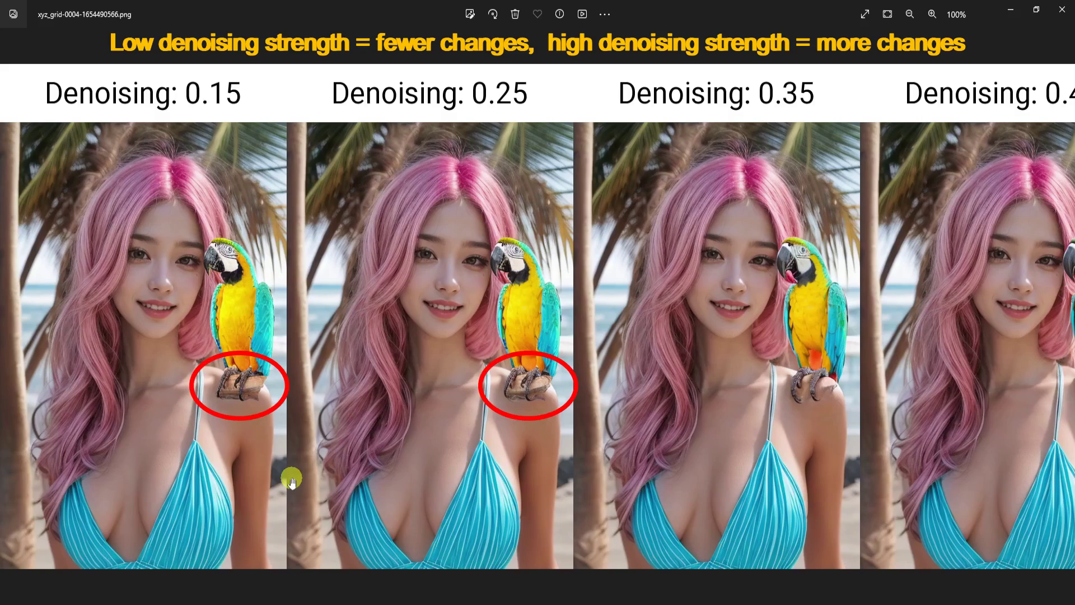
drag(868, 432, 465, 415)
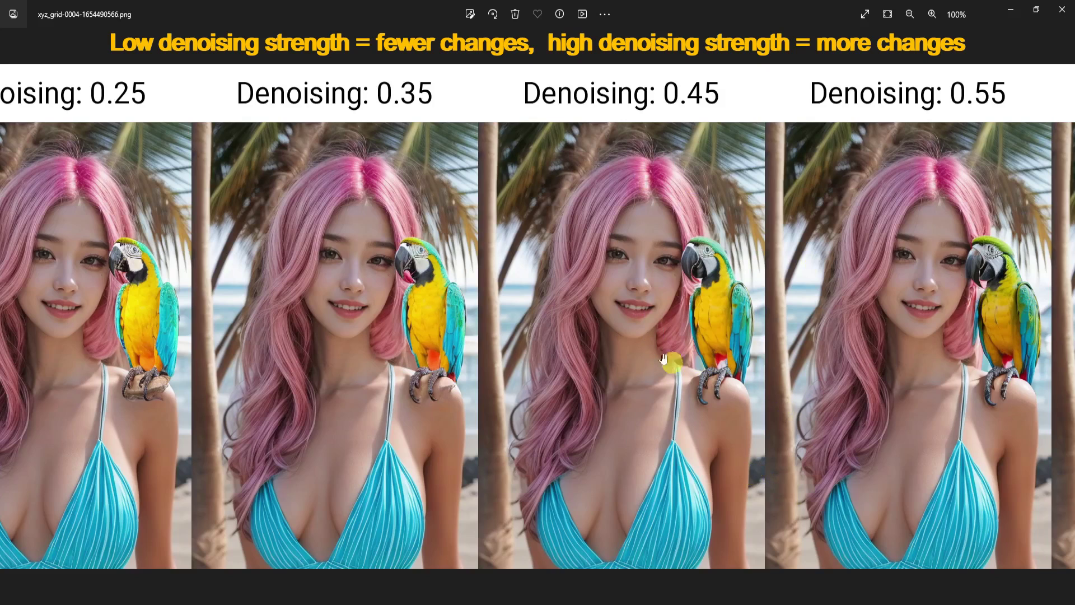
drag(811, 394, 449, 372)
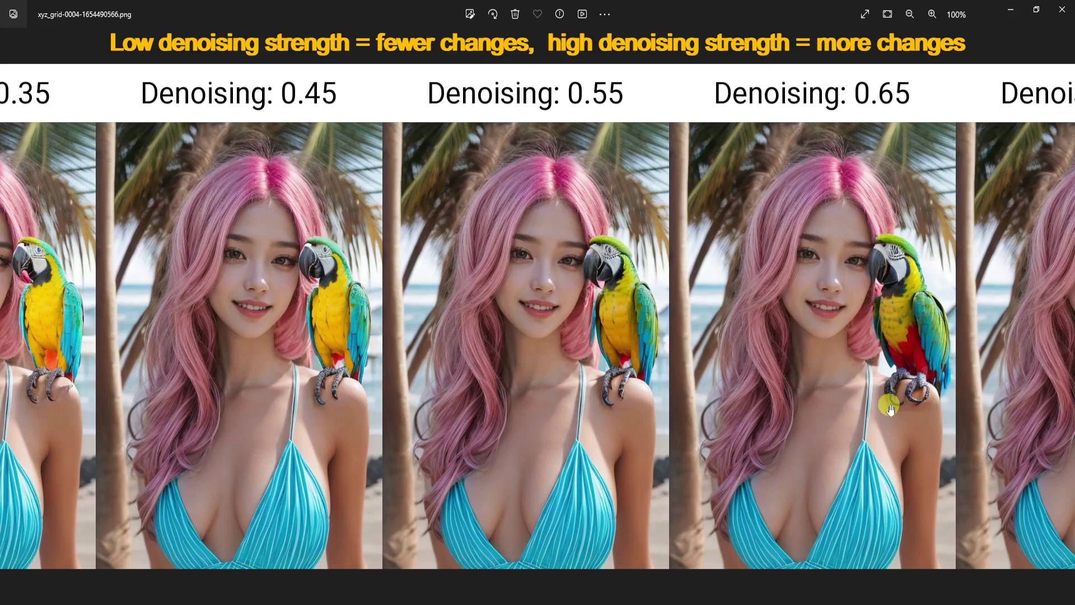
drag(963, 412, 768, 382)
drag(938, 377, 847, 384)
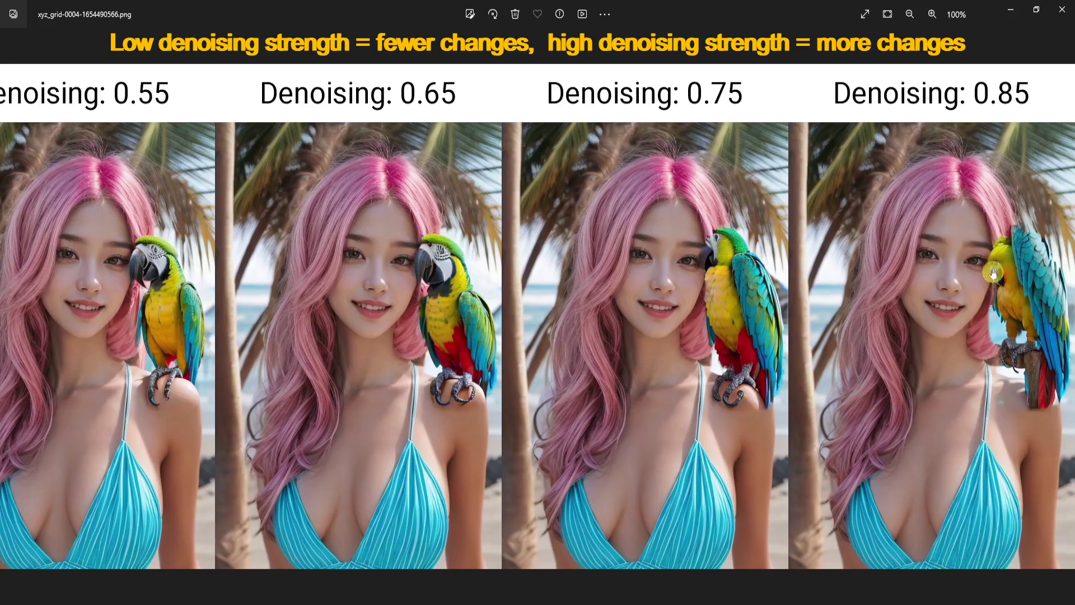
drag(557, 388, 874, 379)
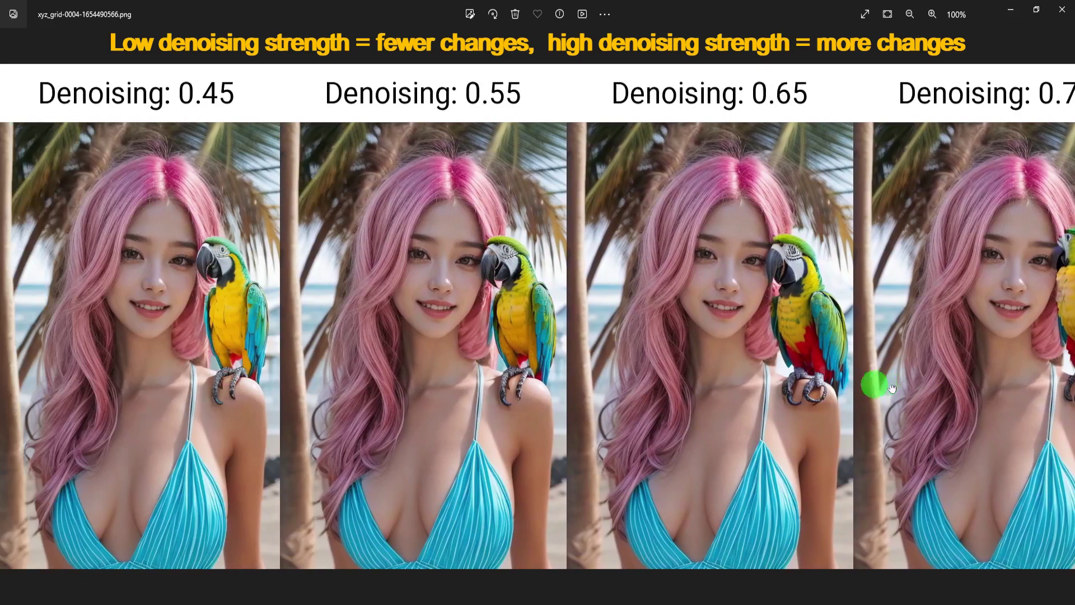
drag(474, 381, 832, 382)
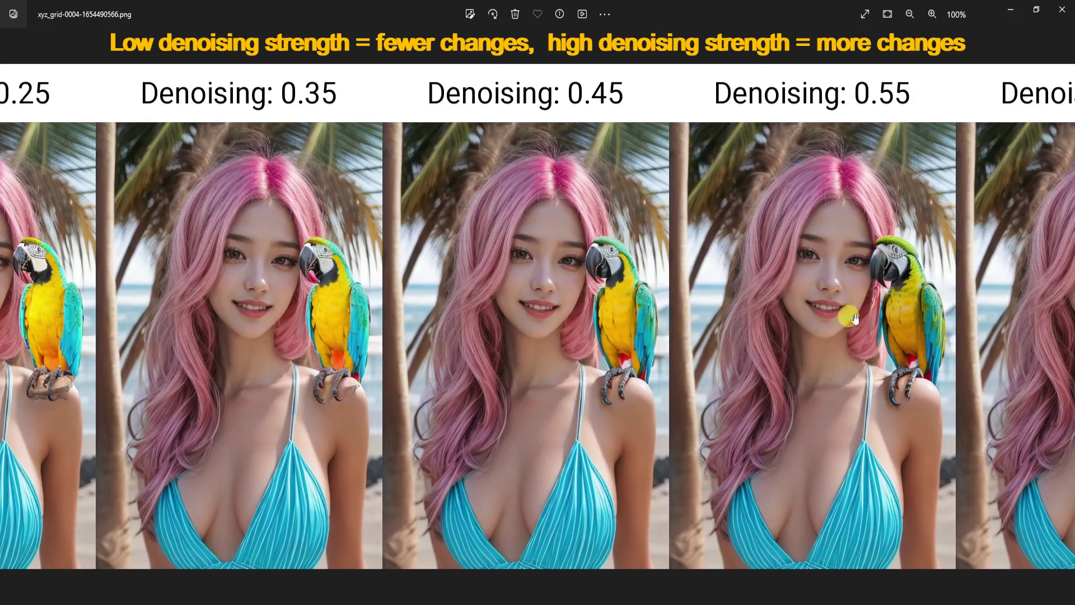
drag(958, 411, 809, 406)
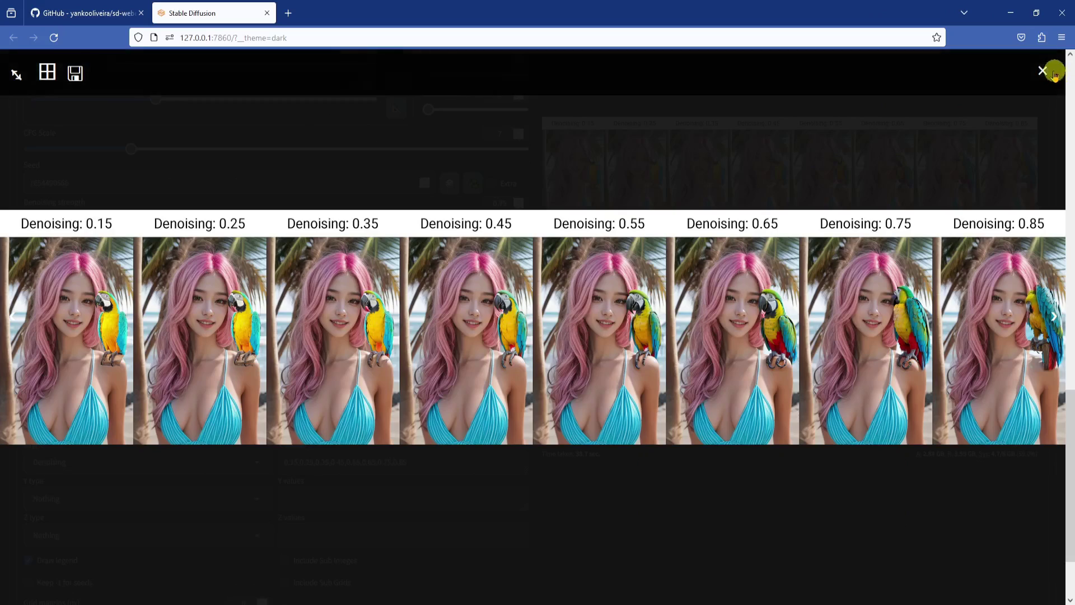
Generate four random-seed inpaints at denoising 0.45 with the script set to None and batch count 4.
click(1050, 71)
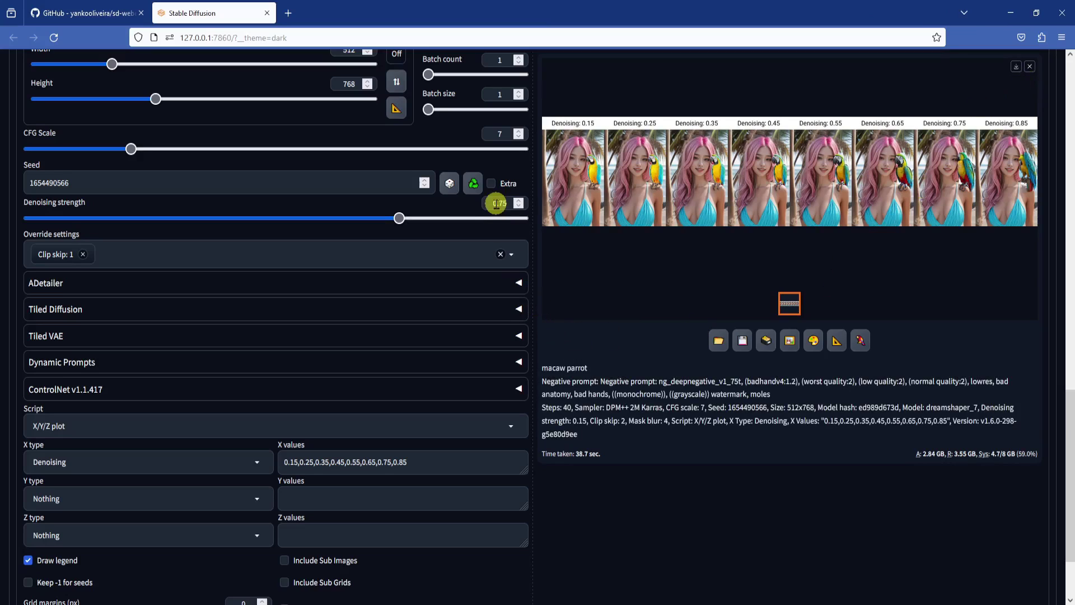
text(45)
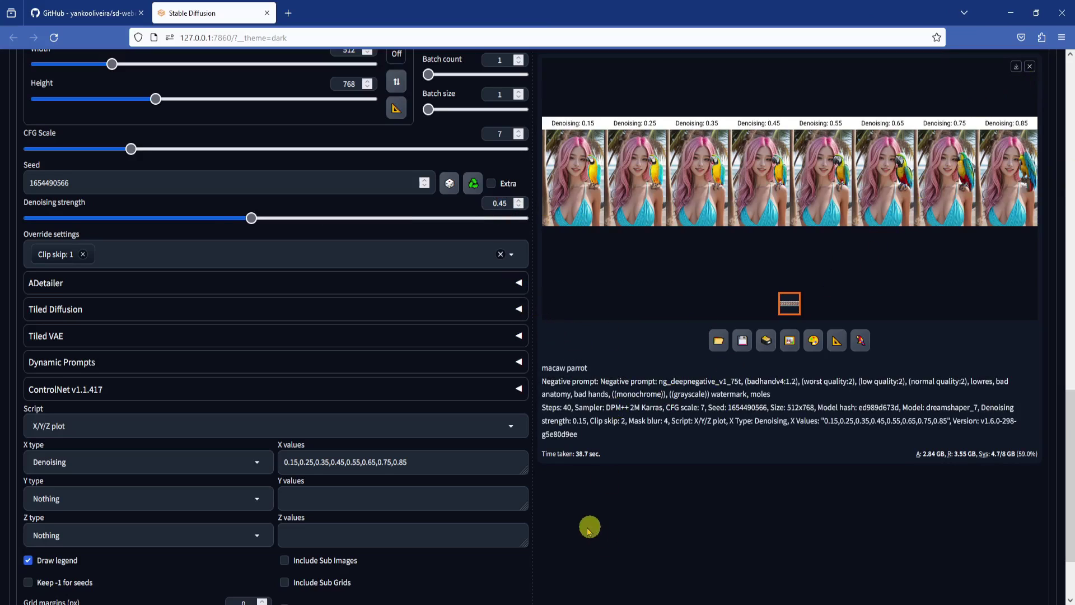
click(340, 426)
click(50, 297)
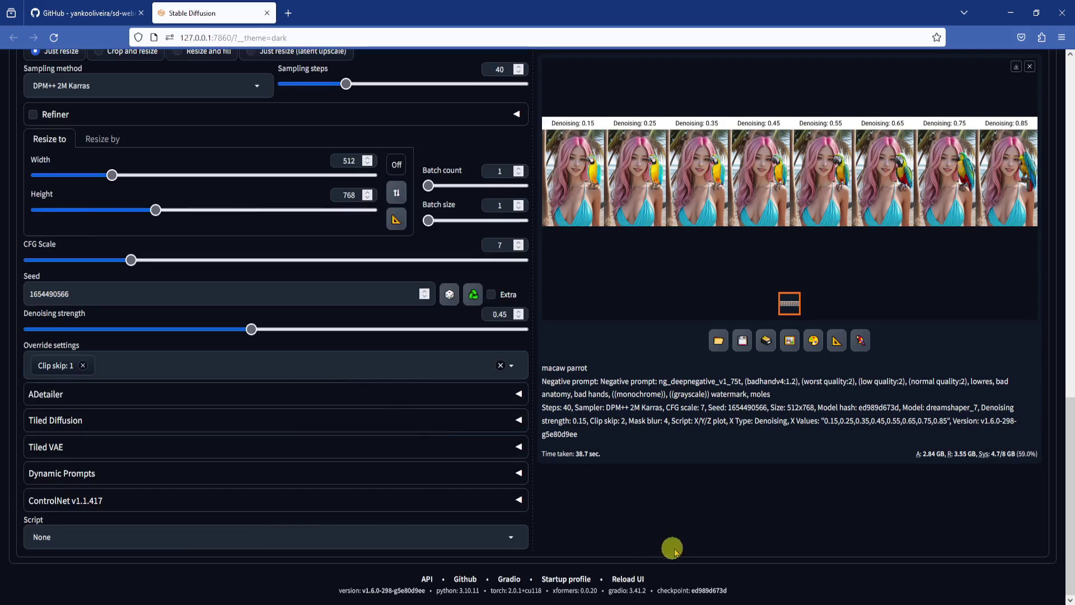
scroll(582, 475, up, 5)
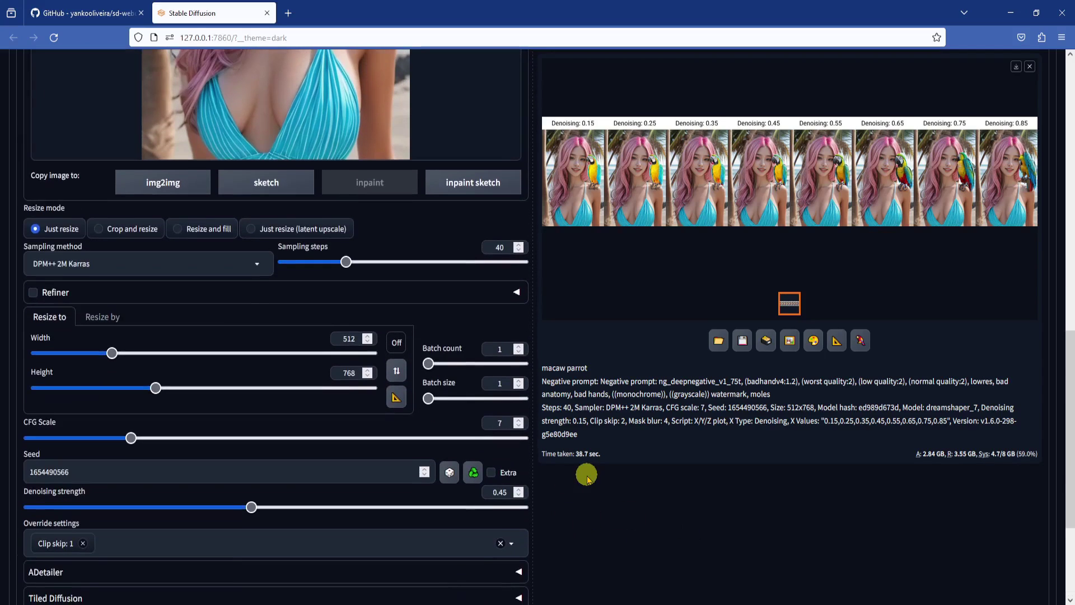
click(450, 472)
click(506, 349)
double_click(506, 348)
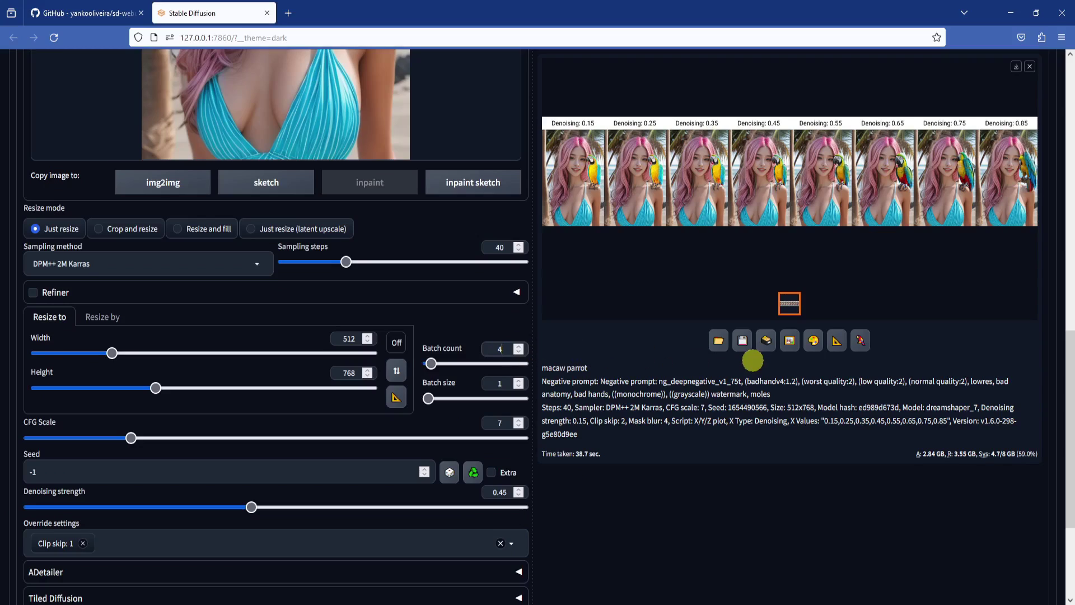
text(4)
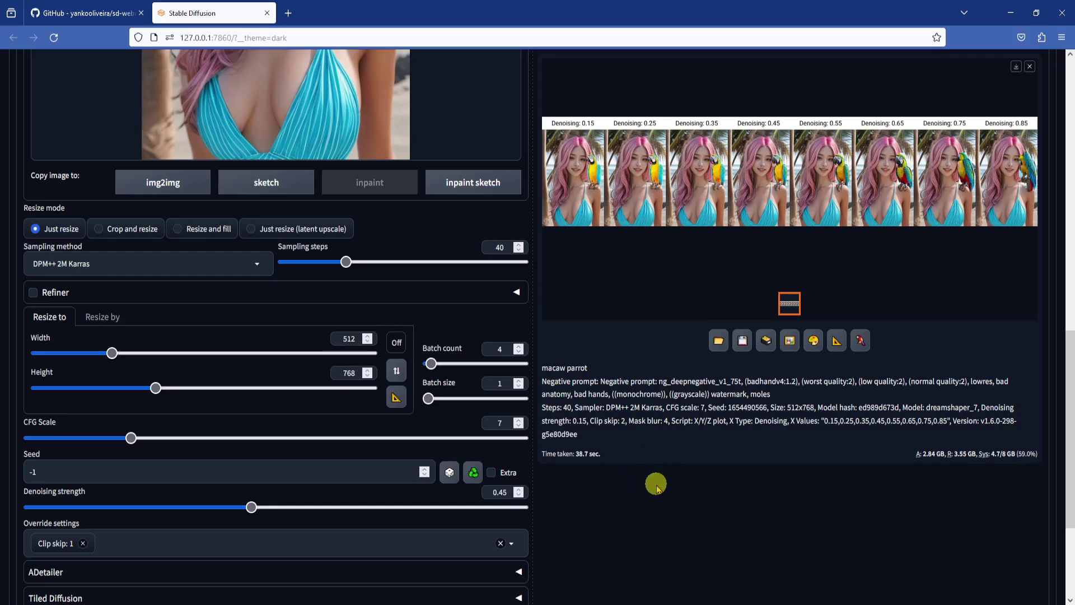
key(ctrl+Return)
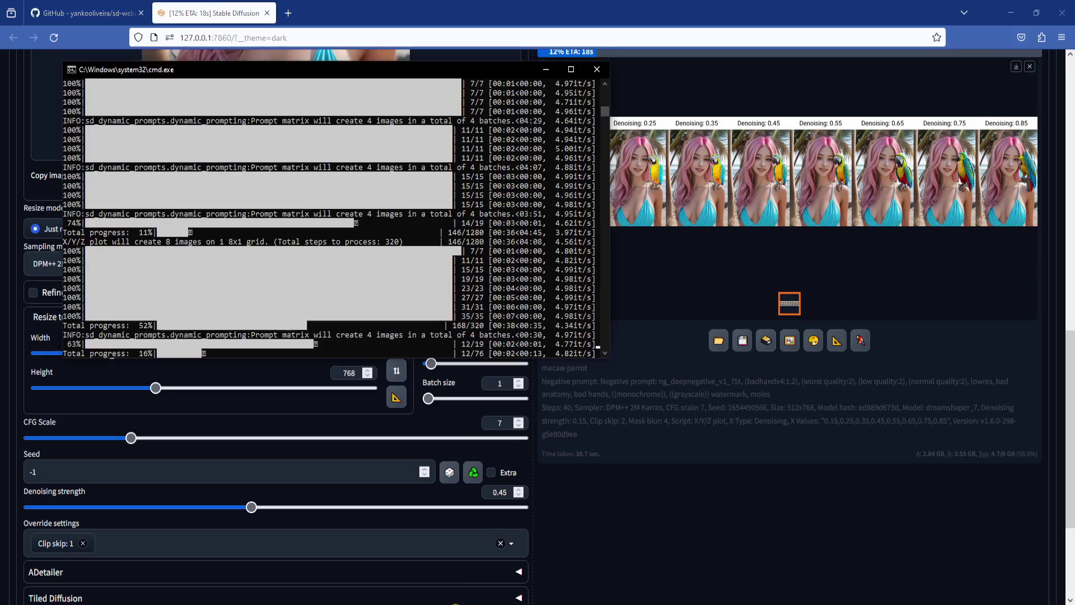
key(alt+Tab)
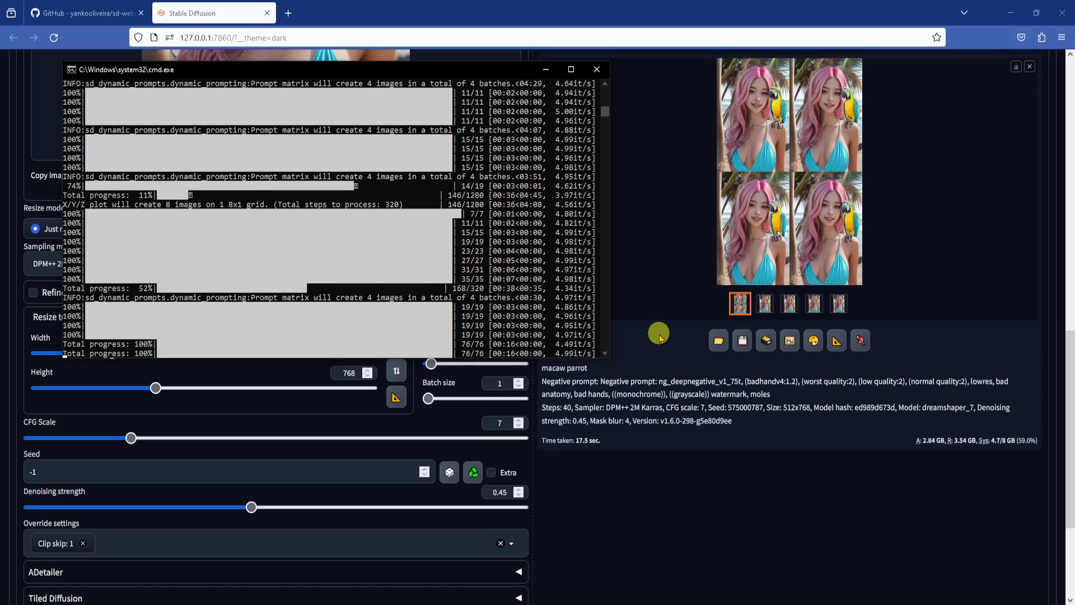
Review the four-image grid, then switch to Only masked inpainting and generate again.
click(792, 185)
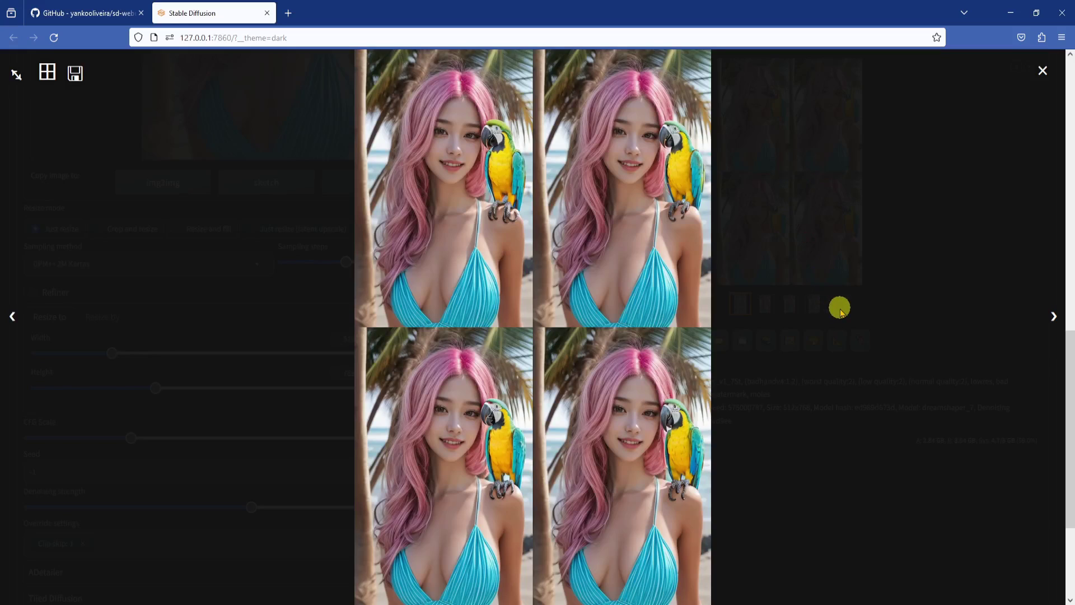
click(953, 230)
scroll(616, 358, up, 10)
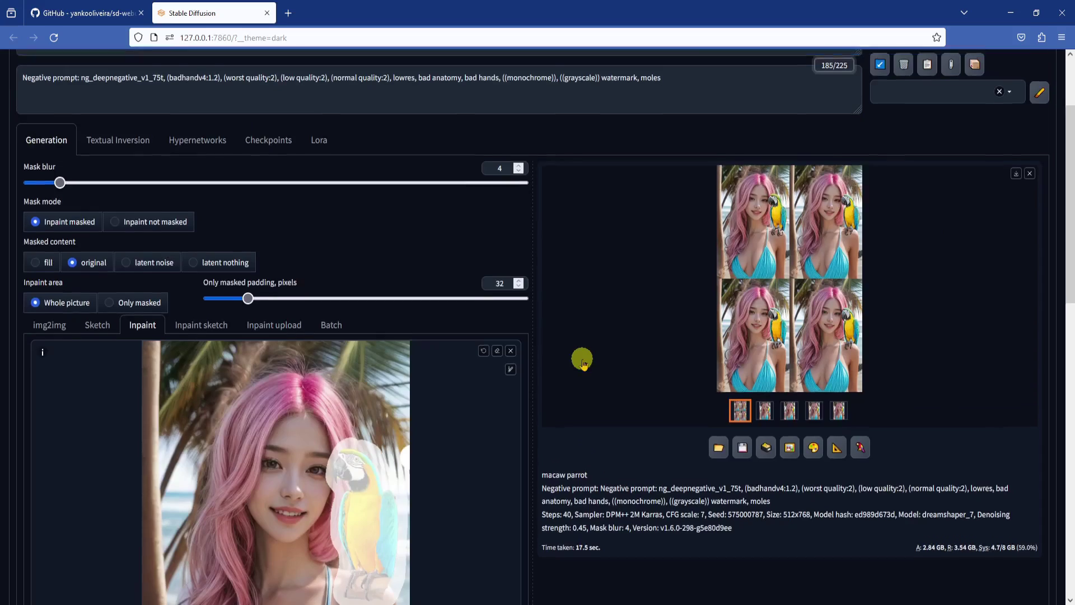
click(109, 306)
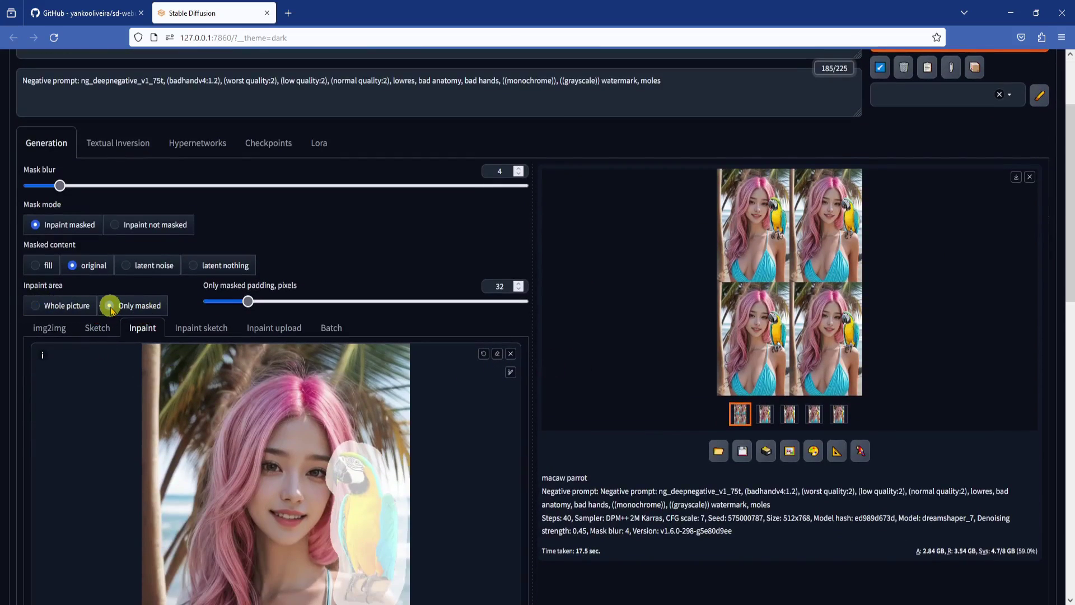
scroll(616, 381, down, 10)
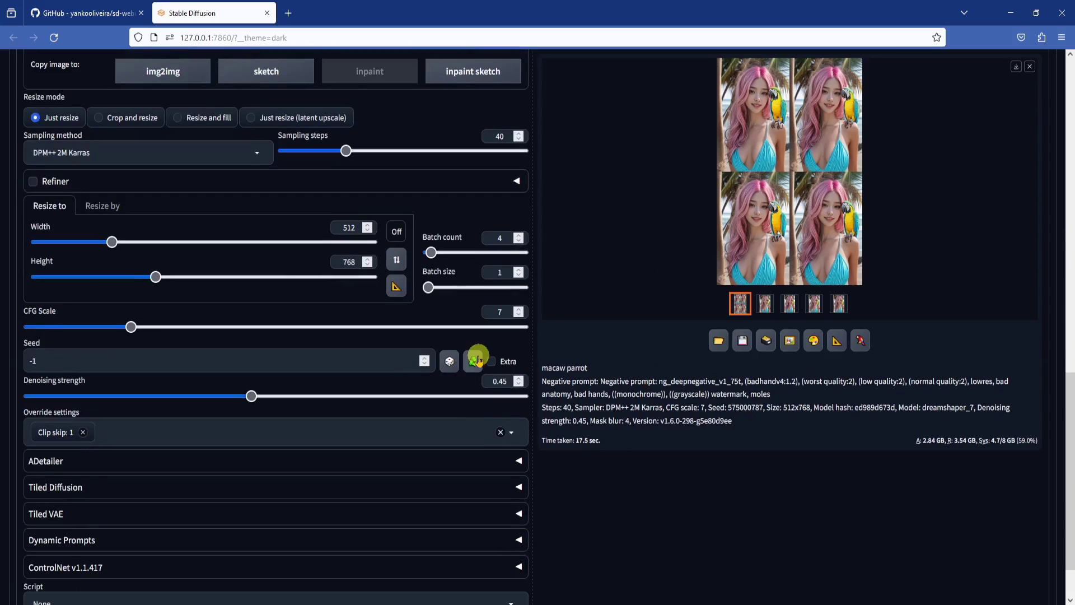
click(764, 304)
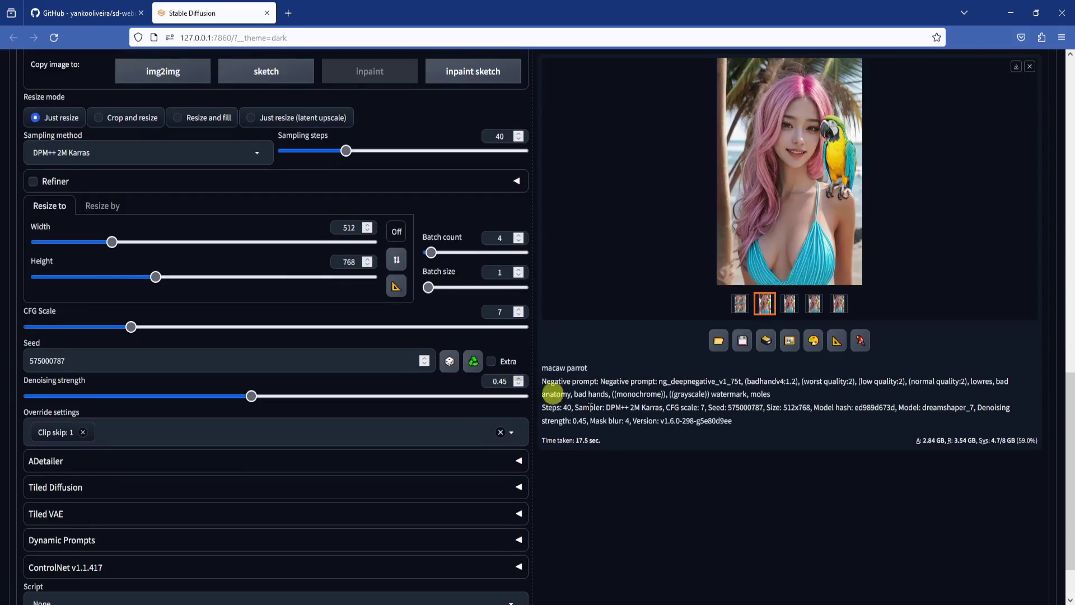
scroll(617, 448, up, 10)
click(1025, 168)
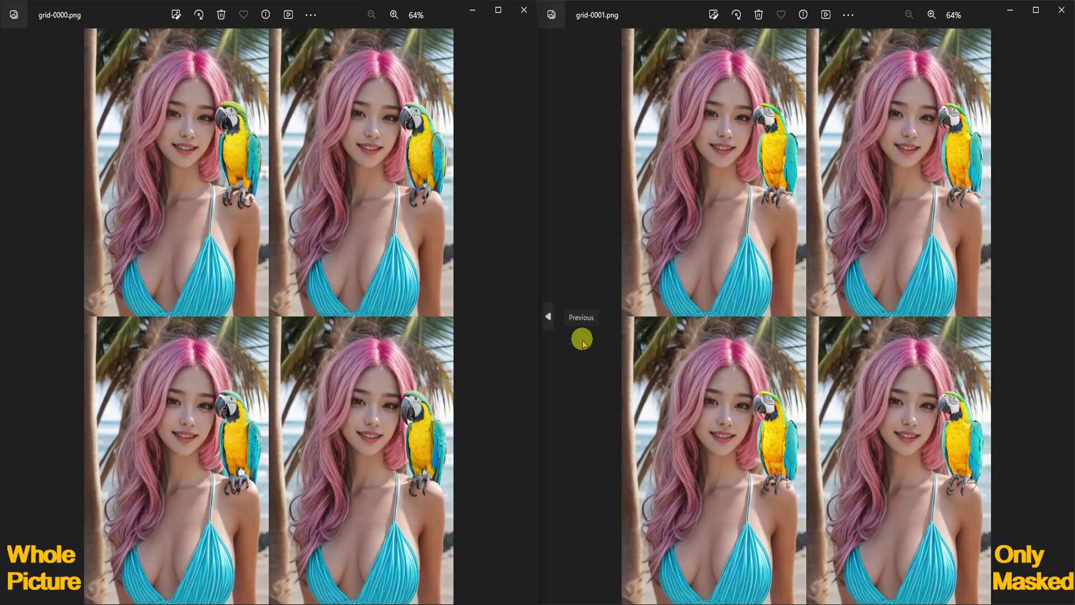
Zoom and pan both Photos windows to compare the Whole Picture and Only Masked parrot heads.
scroll(793, 183, up, 5)
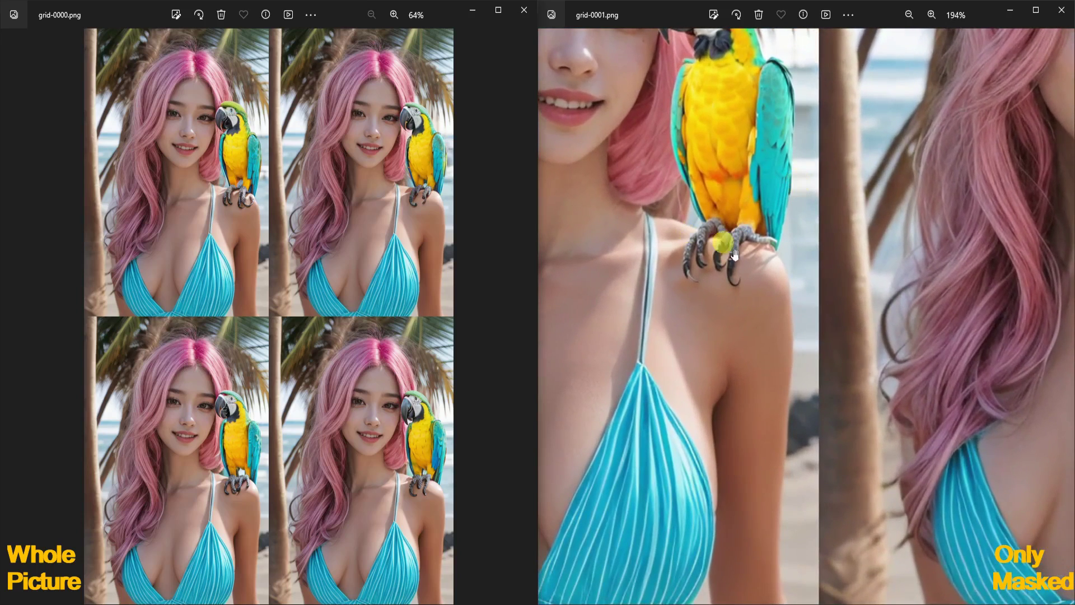
drag(765, 190, 756, 339)
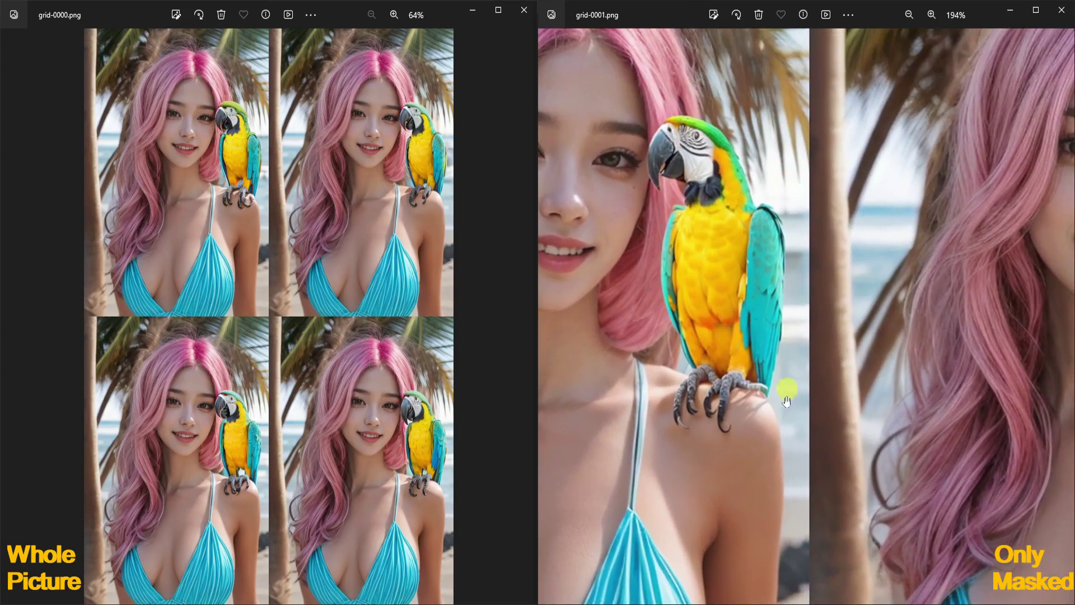
scroll(728, 394, down, 3)
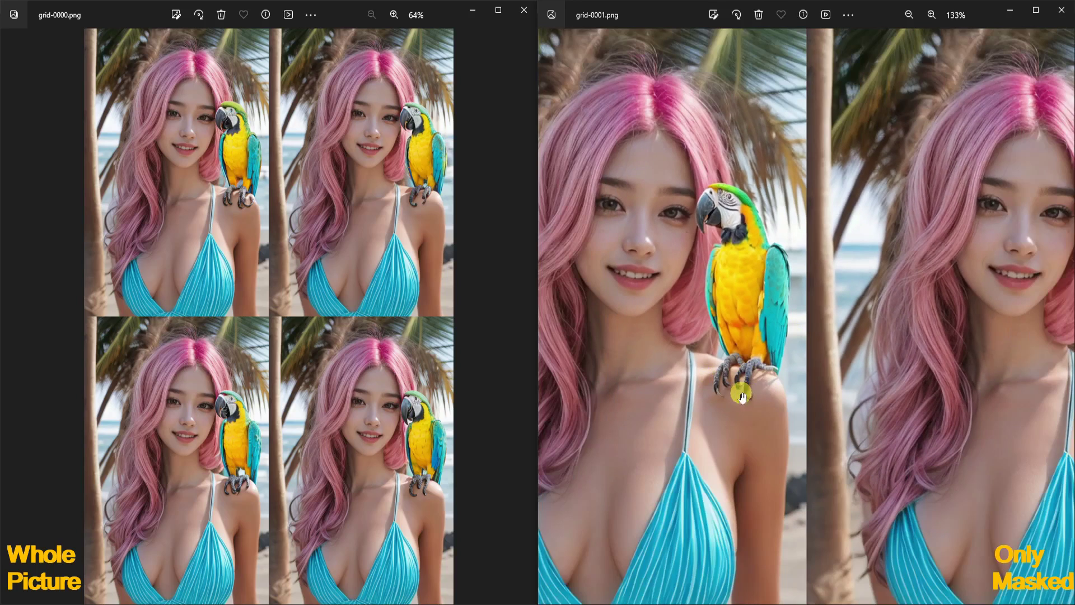
scroll(742, 396, up, 4)
drag(764, 196, 800, 322)
scroll(254, 186, up, 1)
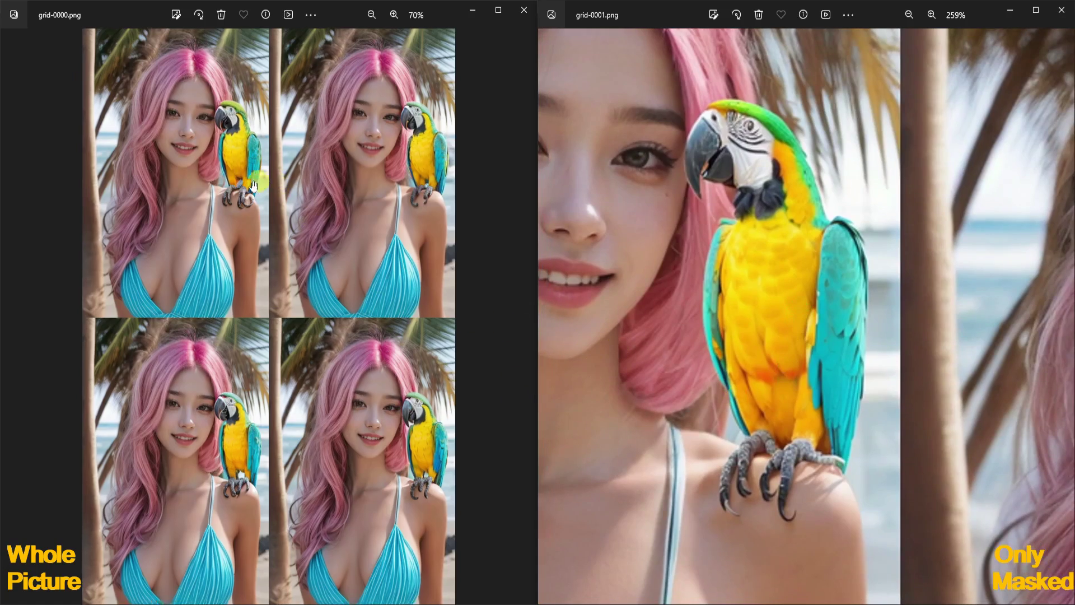
scroll(253, 186, up, 6)
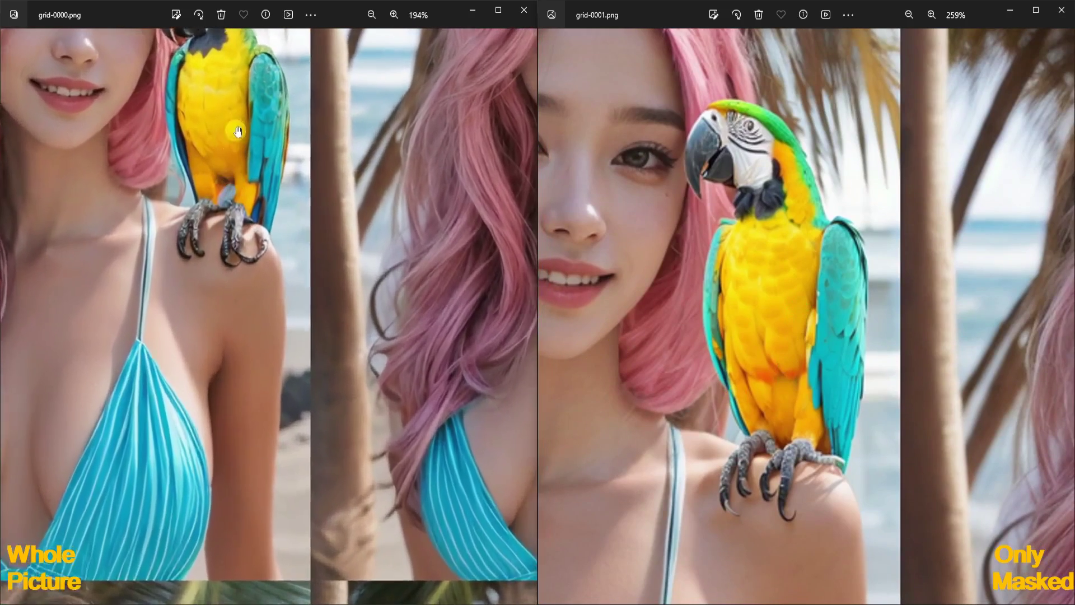
drag(255, 213, 256, 303)
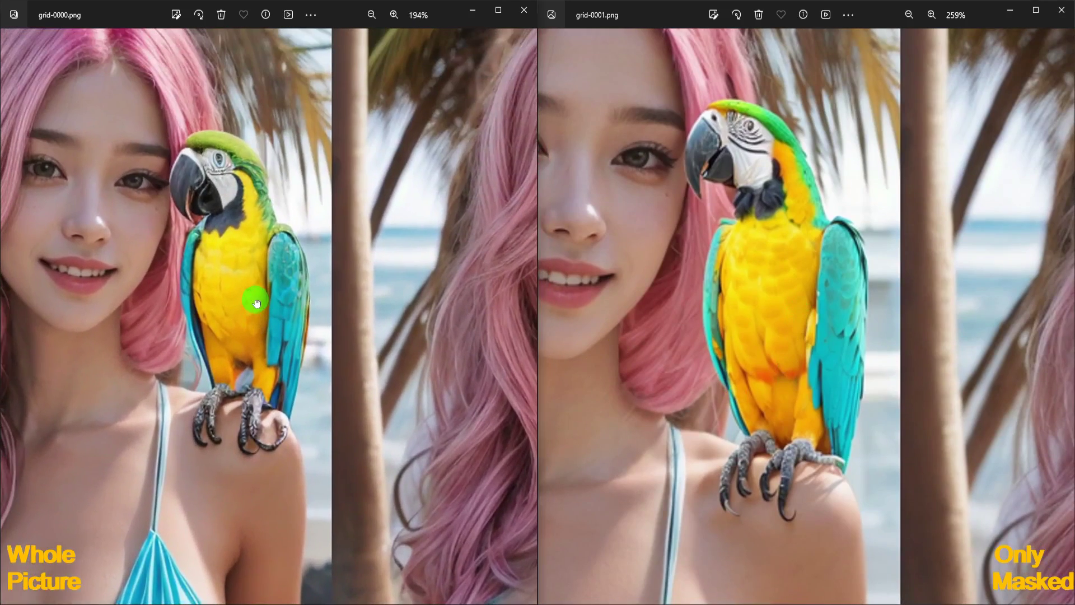
scroll(291, 243, up, 1)
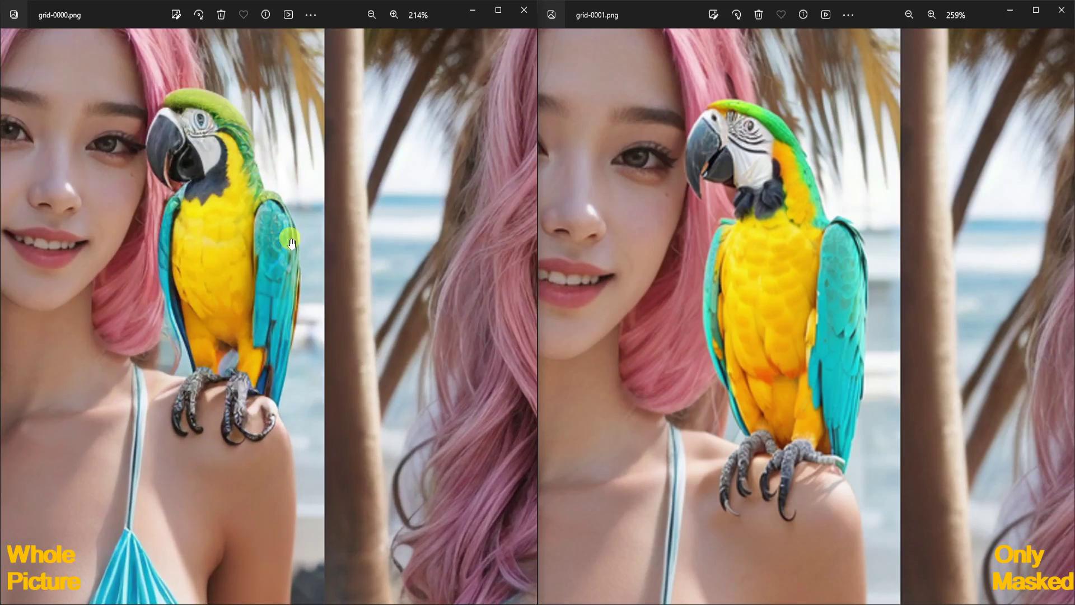
scroll(280, 308, down, 1)
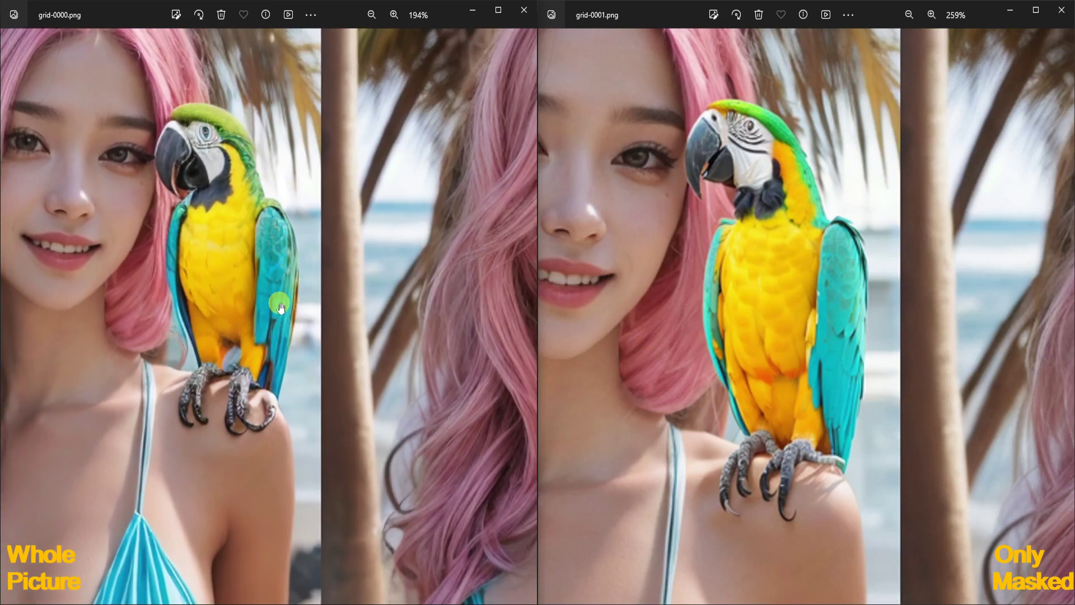
scroll(281, 307, down, 1)
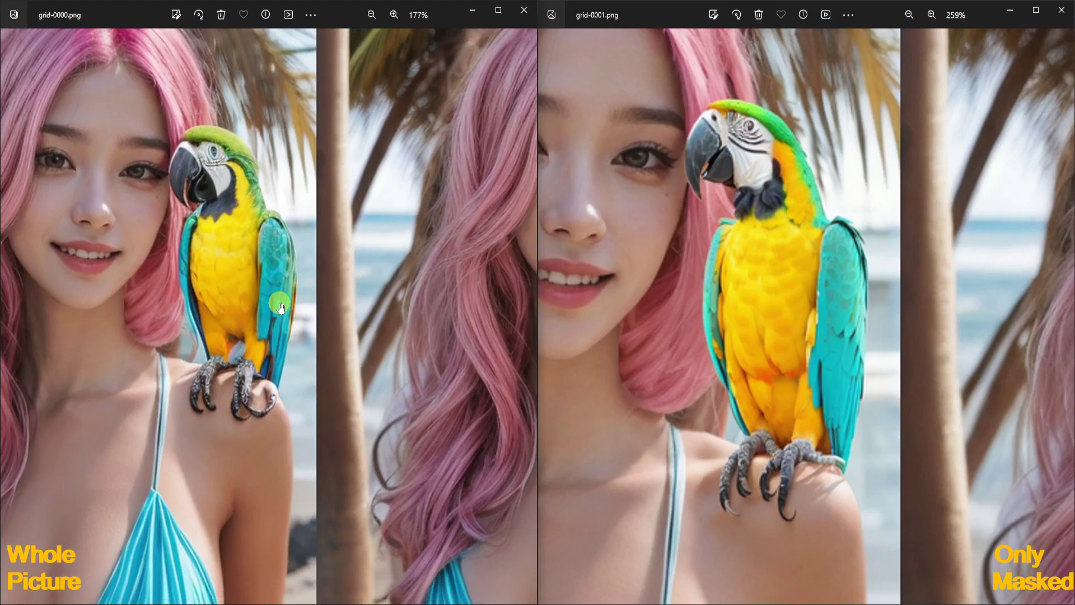
scroll(653, 247, down, 2)
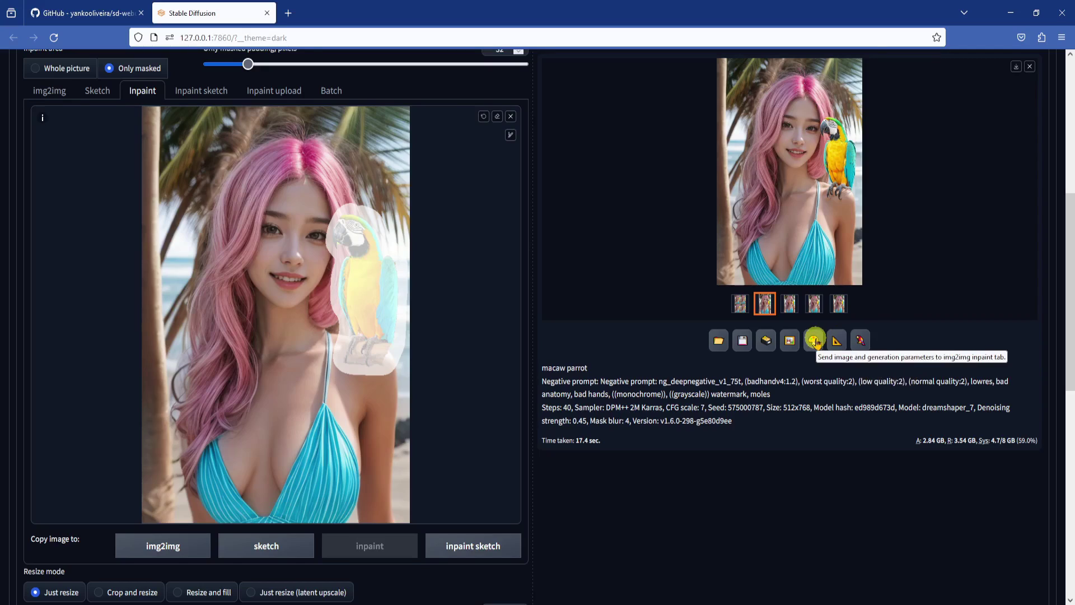
Send the only-masked macaw result to img2img and check it full size.
click(816, 342)
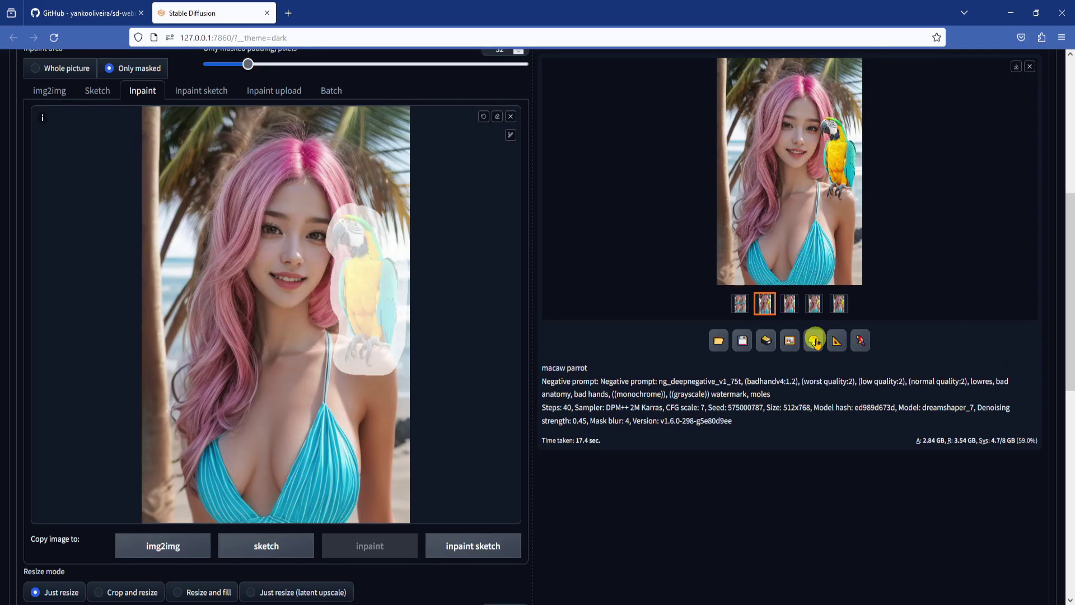
click(511, 116)
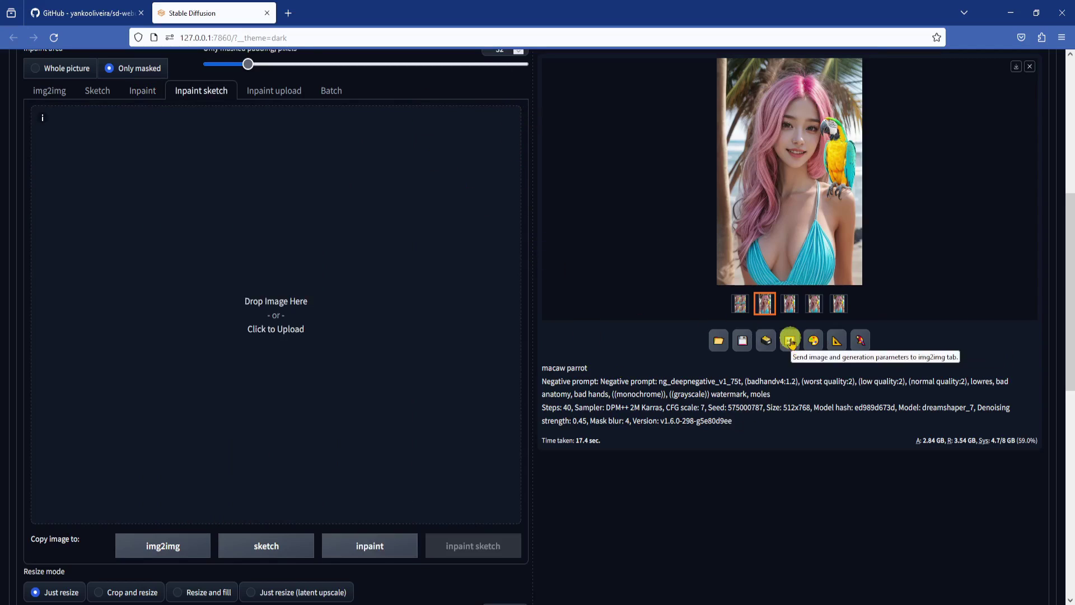
click(790, 341)
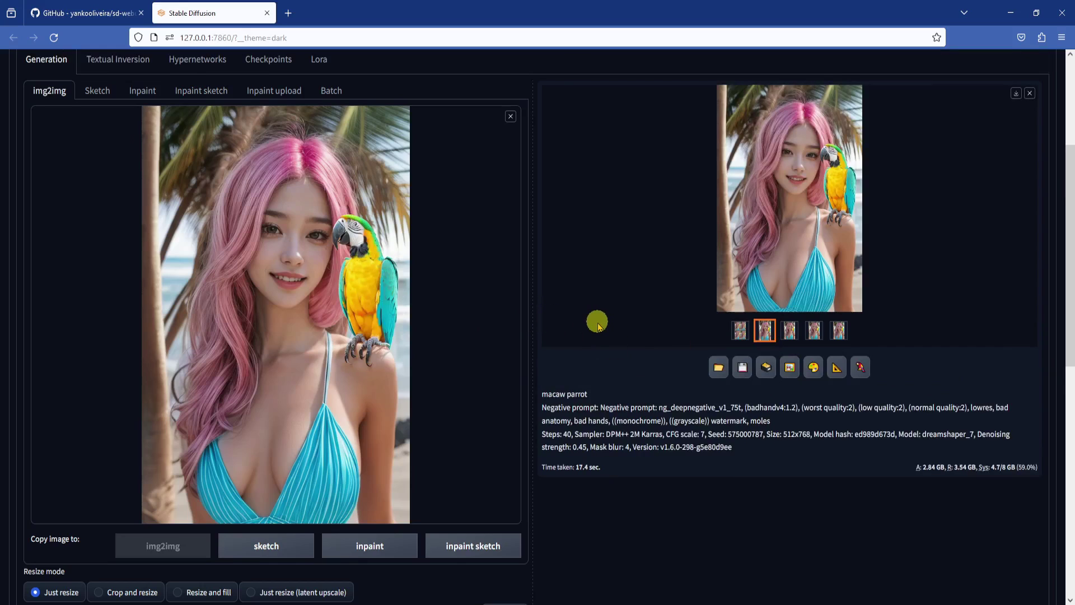
click(722, 268)
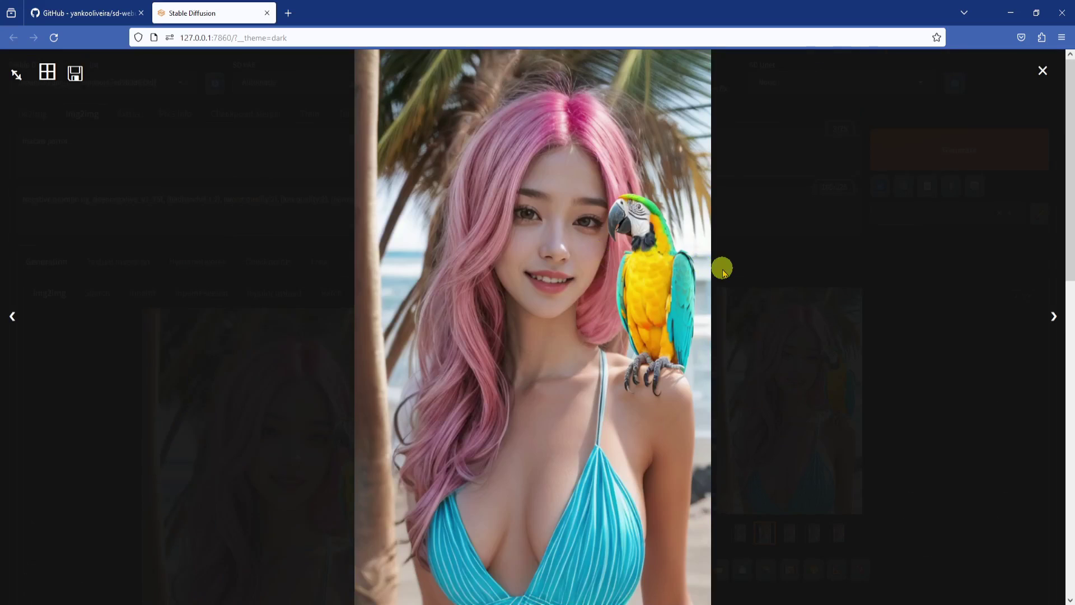
click(808, 454)
Load the parrot image into the inpaint sketch canvas and enlarge the brush size.
scroll(507, 282, up, 1)
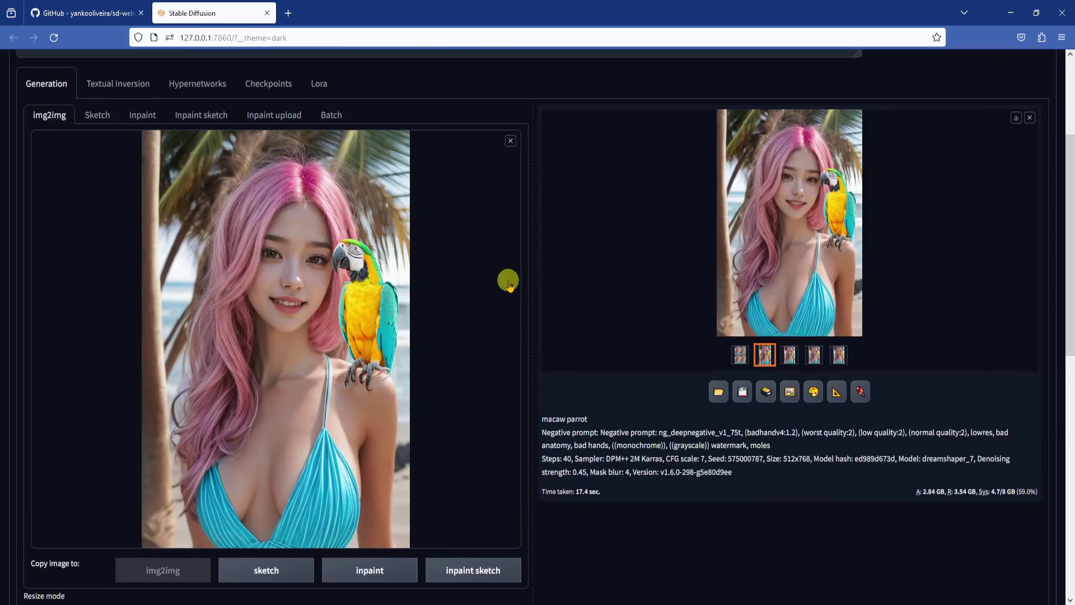
click(473, 570)
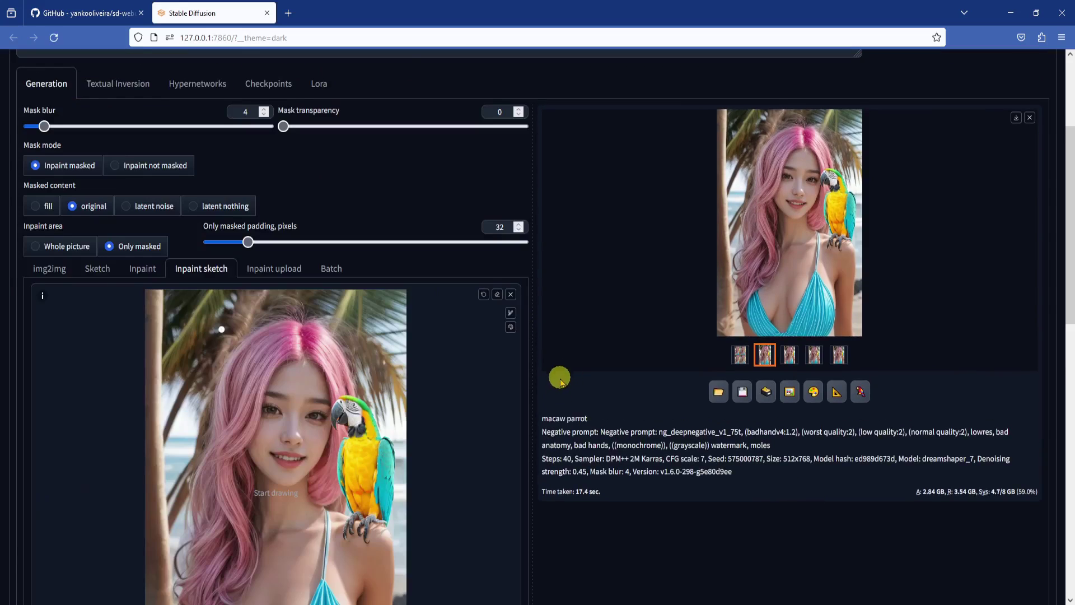
scroll(557, 377, down, 3)
scroll(592, 314, up, 5)
scroll(528, 237, down, 4)
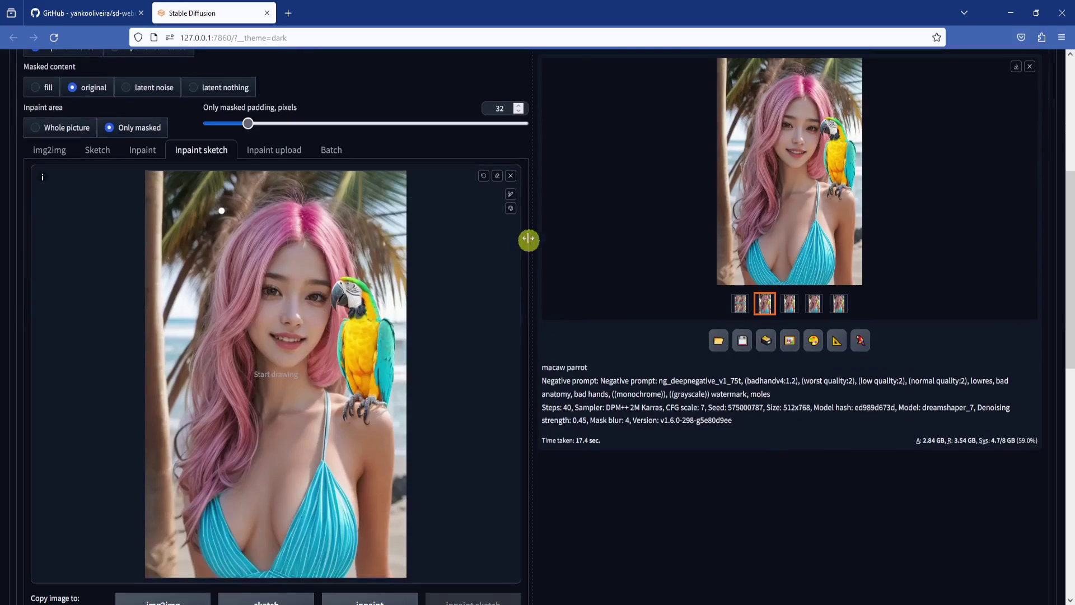
click(511, 193)
mouse_move(449, 193)
mouse_down()
mouse_move(468, 197)
mouse_move(458, 196)
mouse_up()
Pick a dark brown brush colour and paint a hat shape over the girl's head.
click(511, 208)
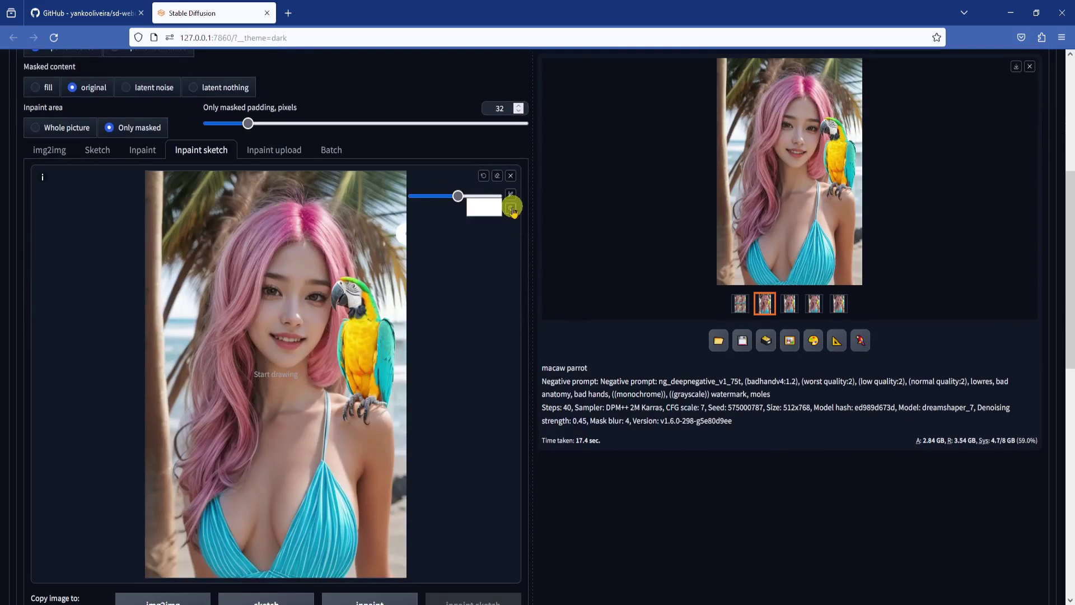
click(485, 207)
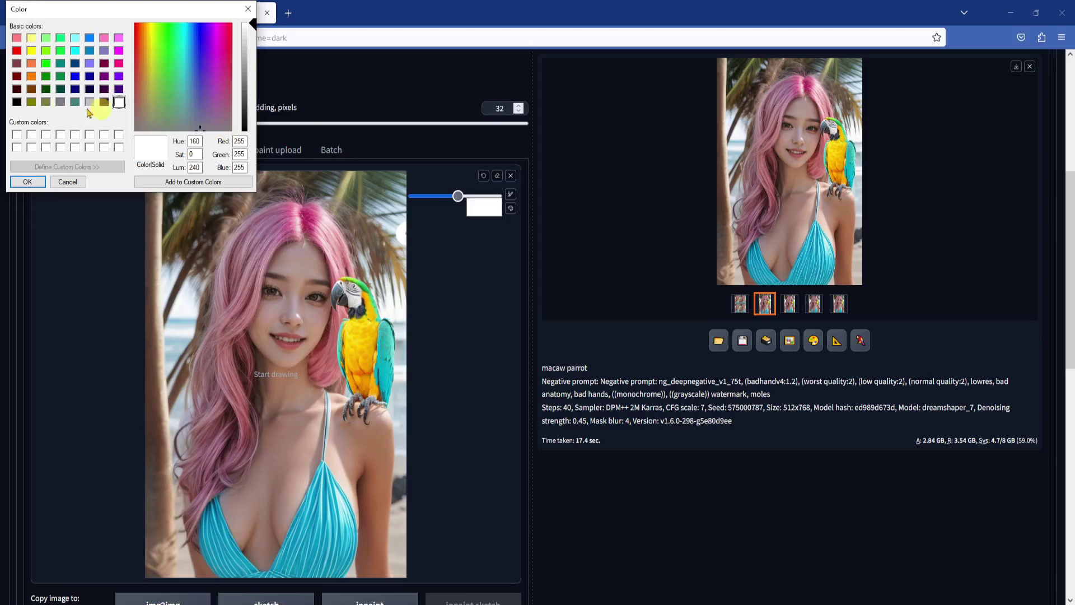
click(31, 89)
drag(251, 99, 250, 116)
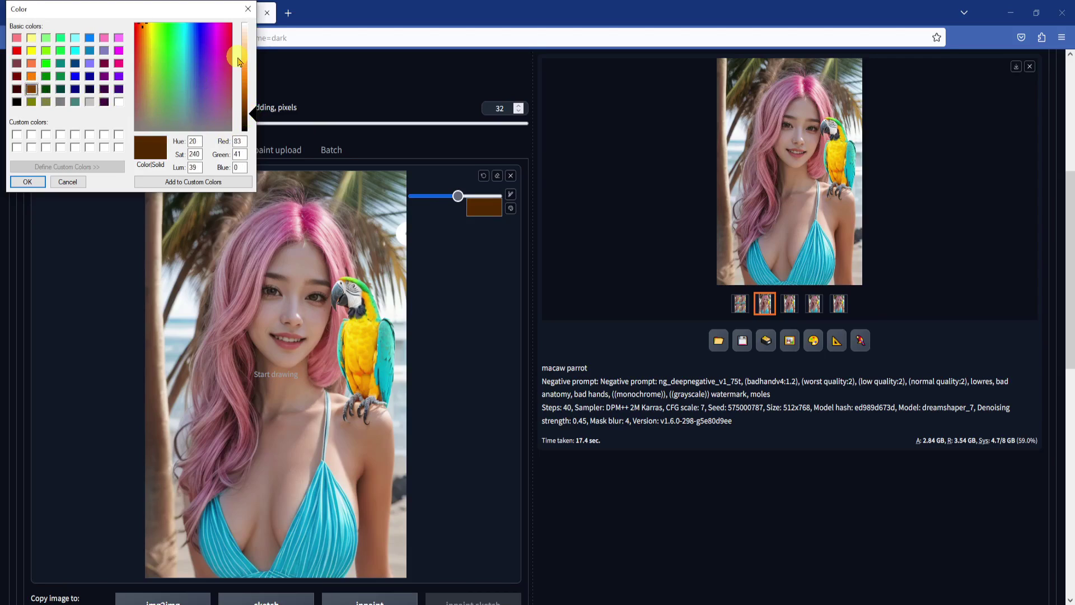
click(27, 181)
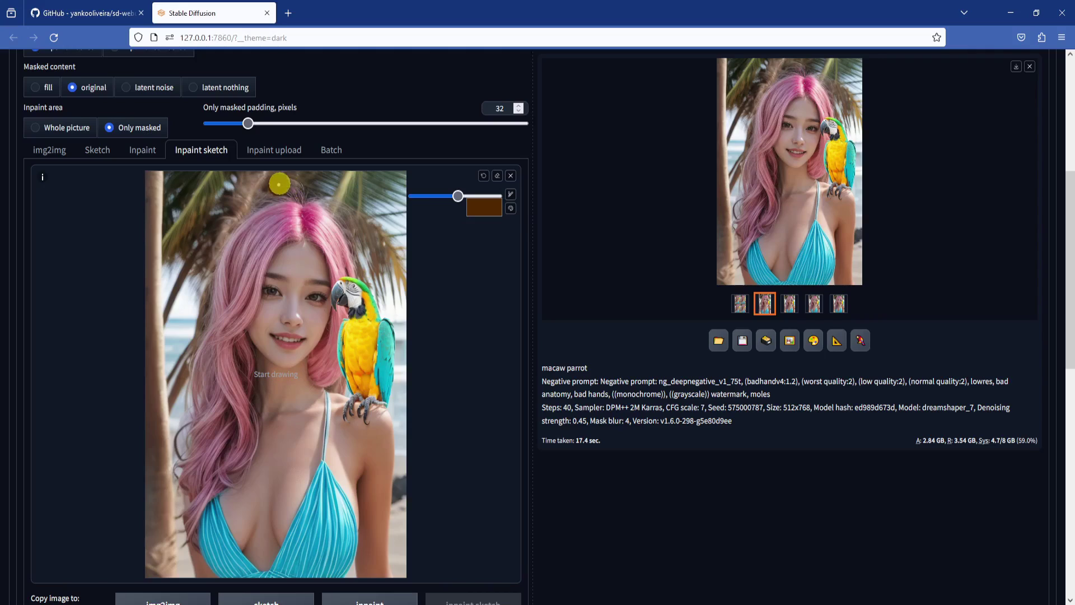
mouse_move(174, 276)
mouse_down()
mouse_move(329, 250)
mouse_move(397, 261)
mouse_move(283, 185)
mouse_move(168, 274)
mouse_move(278, 228)
mouse_move(271, 241)
mouse_move(368, 255)
mouse_move(247, 249)
mouse_move(282, 229)
mouse_up()
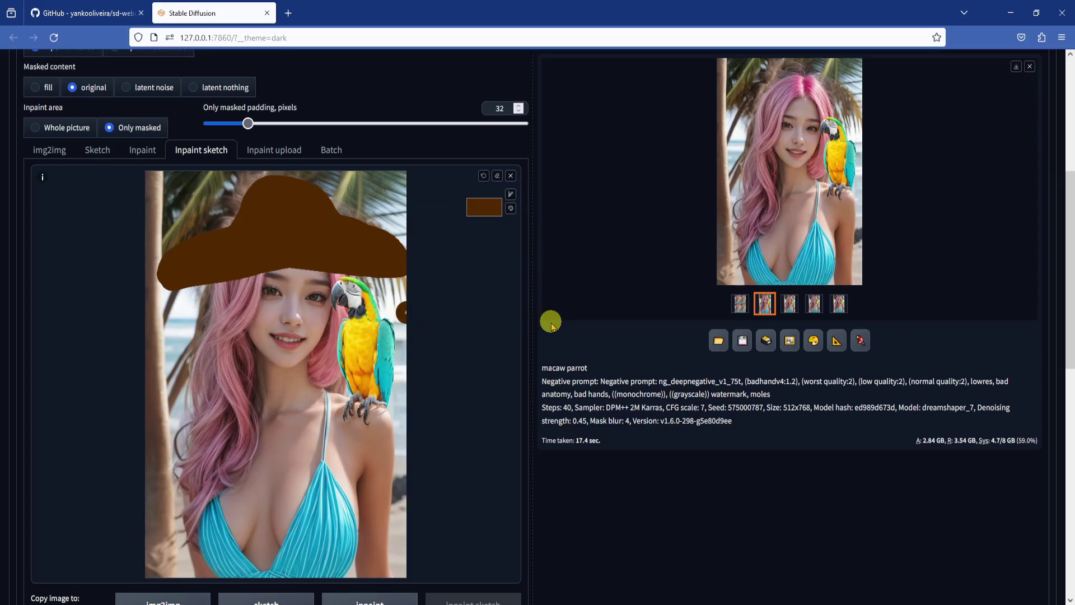
Replace the 'macaw parrot' prompt text with 'pirate hat,'.
scroll(581, 305, up, 4)
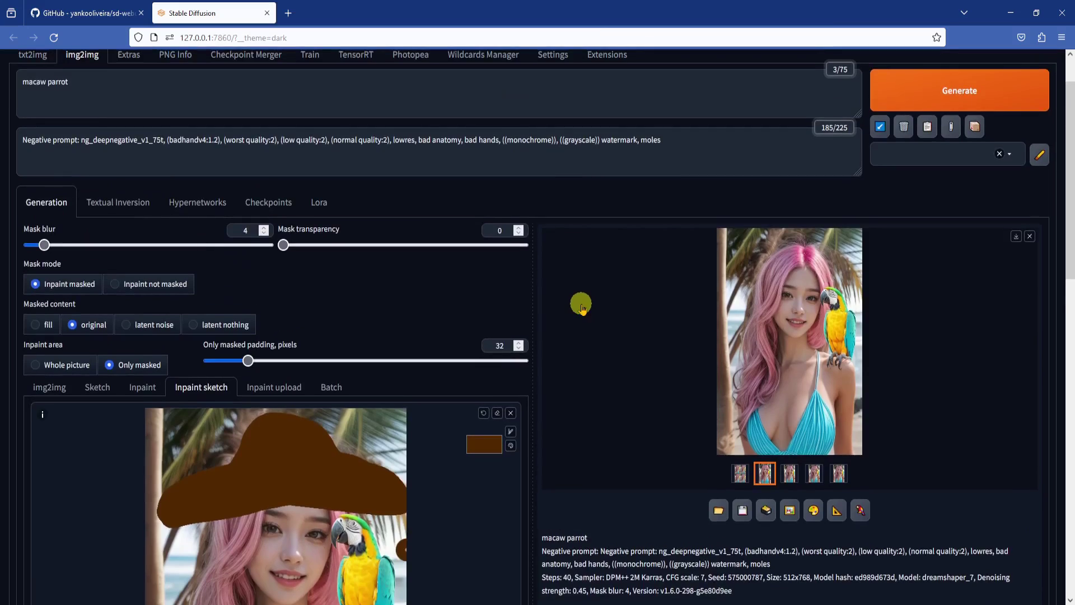
triple_click(86, 84)
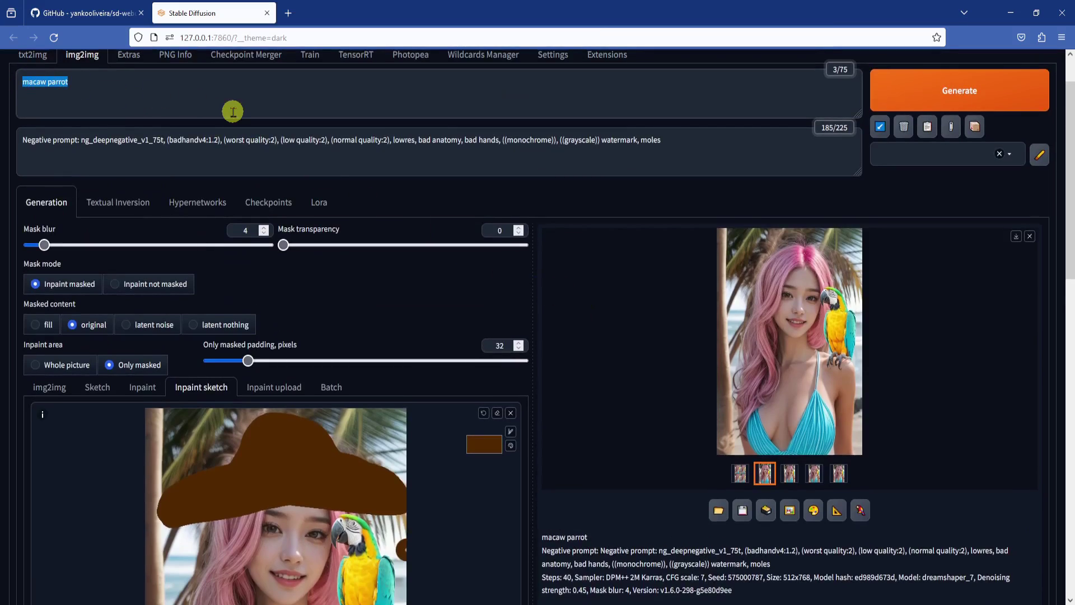
key(BackSpace)
text(pirate hat,)
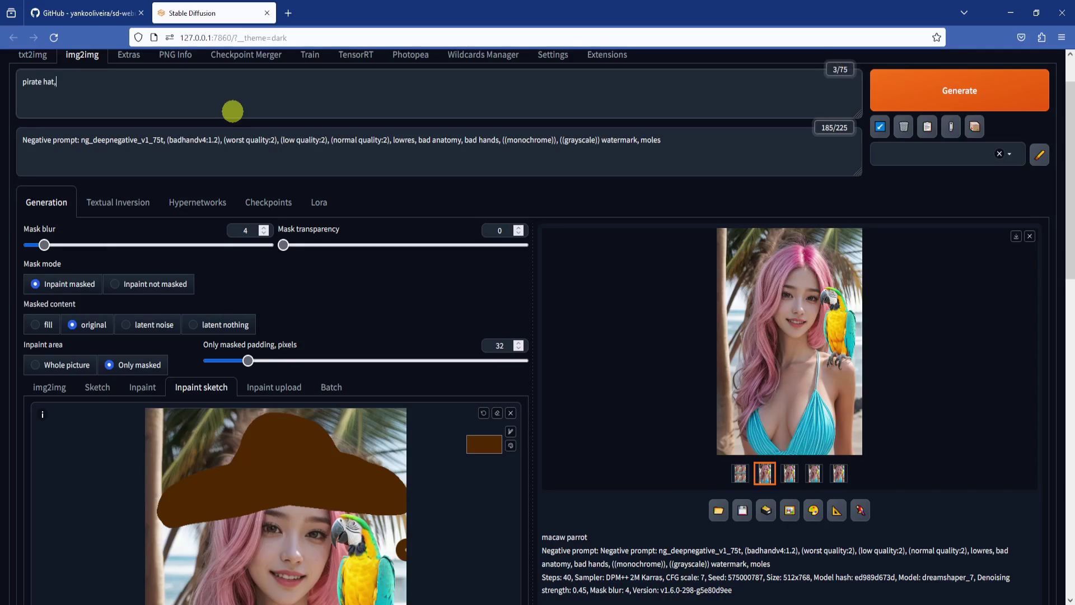
scroll(598, 259, down, 2)
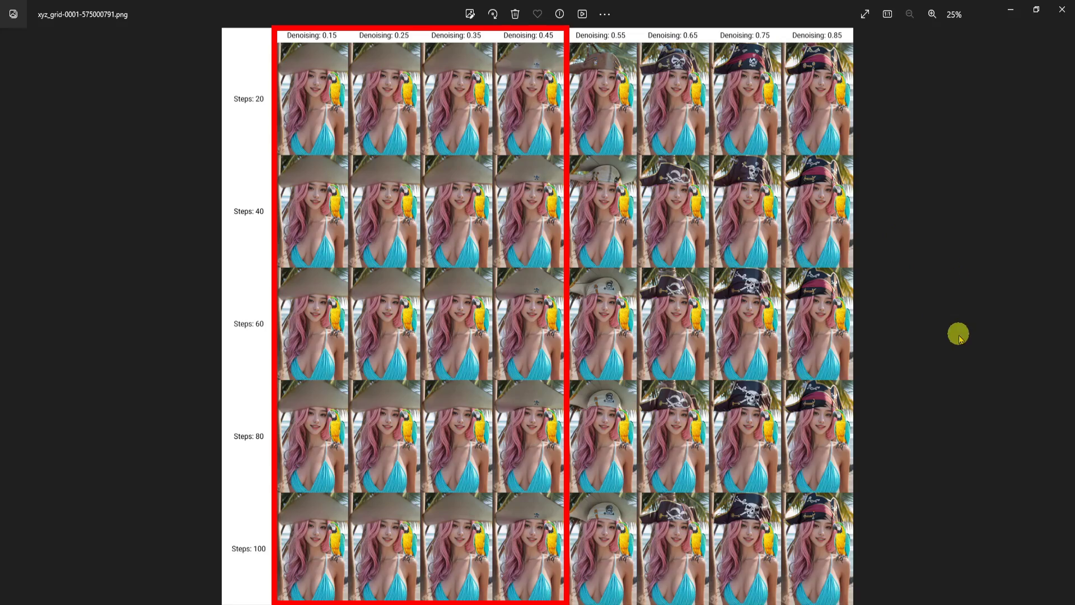
Zoom into the steps-versus-denoising grid and pan to the second row of pirate hats.
scroll(822, 245, up, 2)
scroll(682, 381, up, 3)
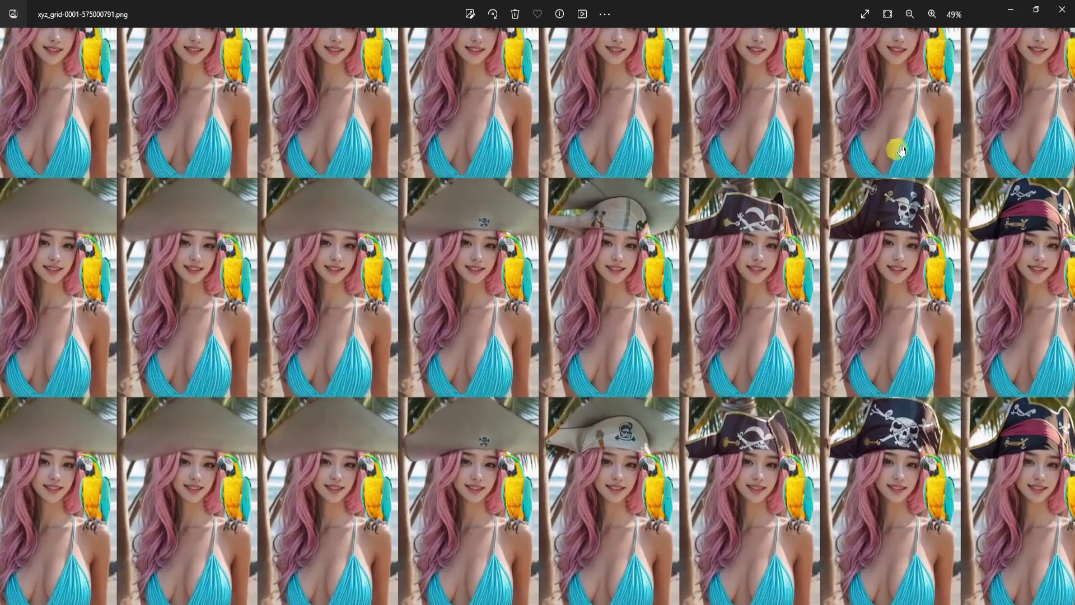
scroll(860, 249, up, 2)
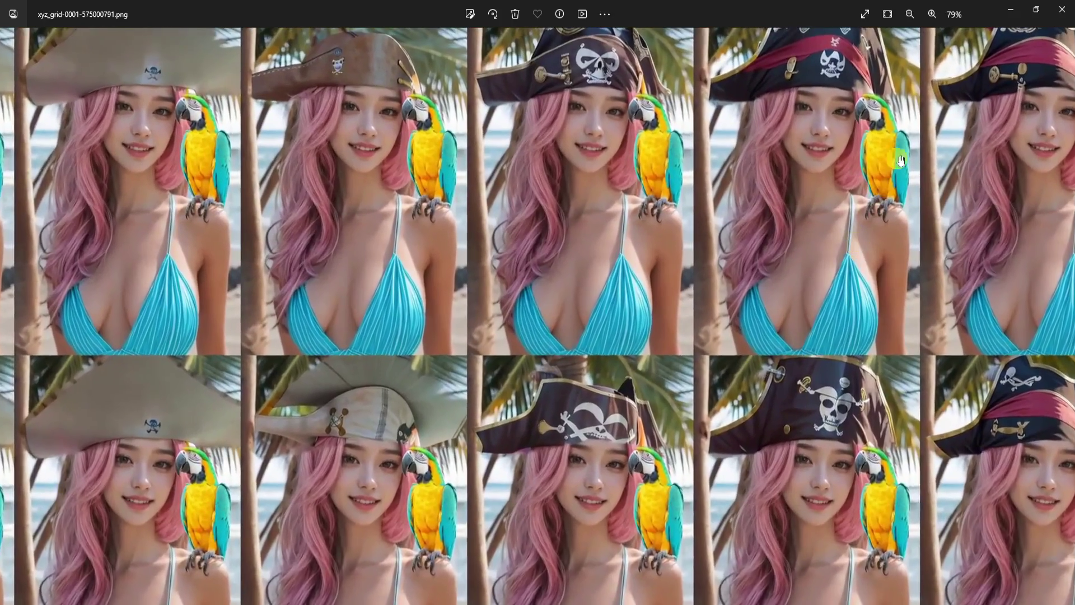
scroll(744, 260, down, 1)
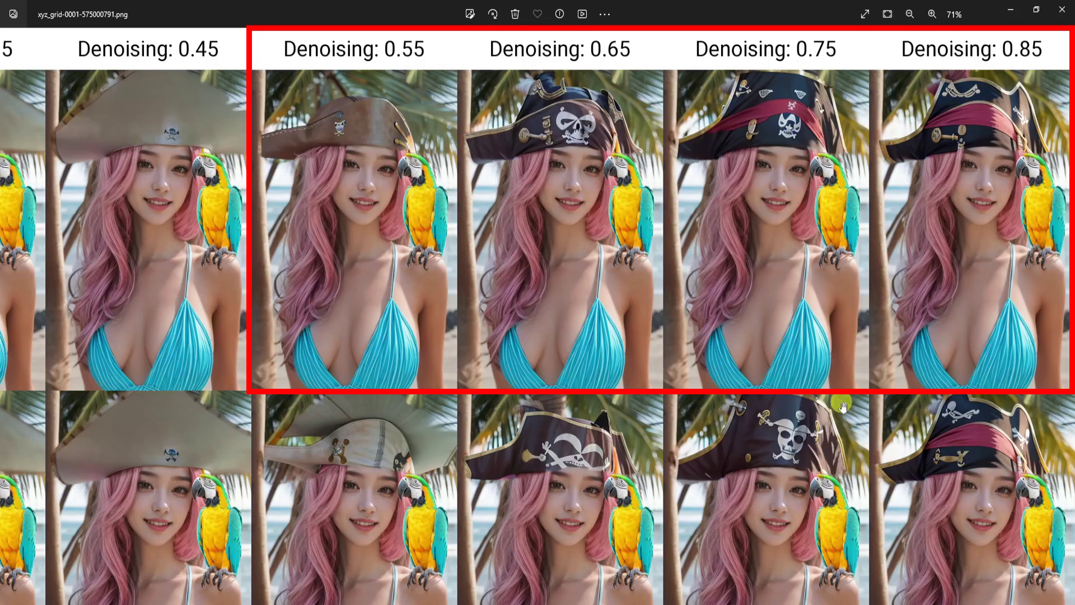
drag(843, 404, 816, 172)
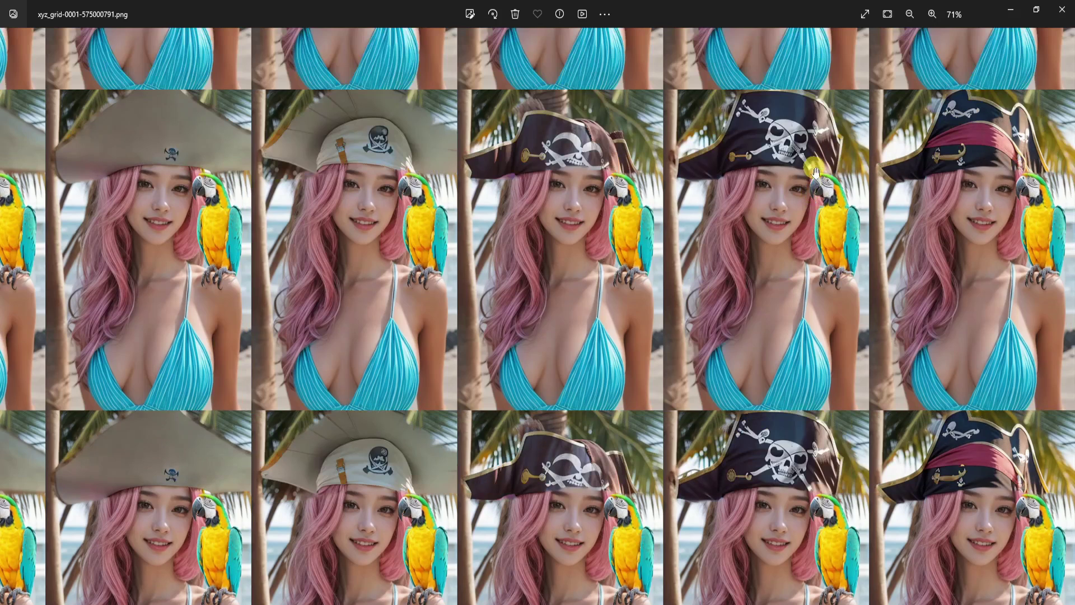
scroll(832, 166, down, 5)
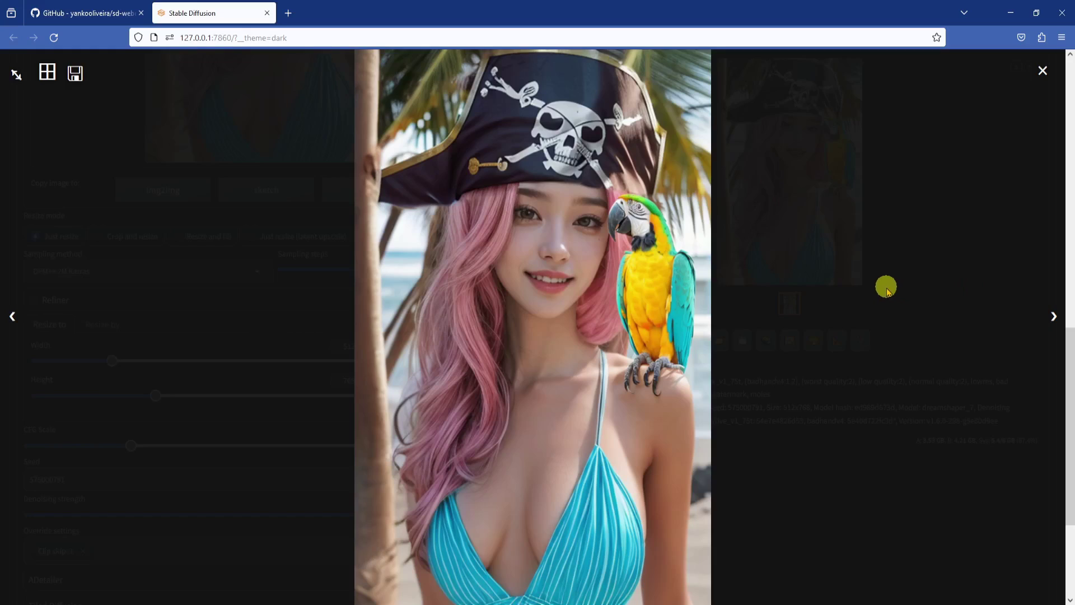
Clear the hat sketch and send the pirate hat image to img2img.
click(865, 288)
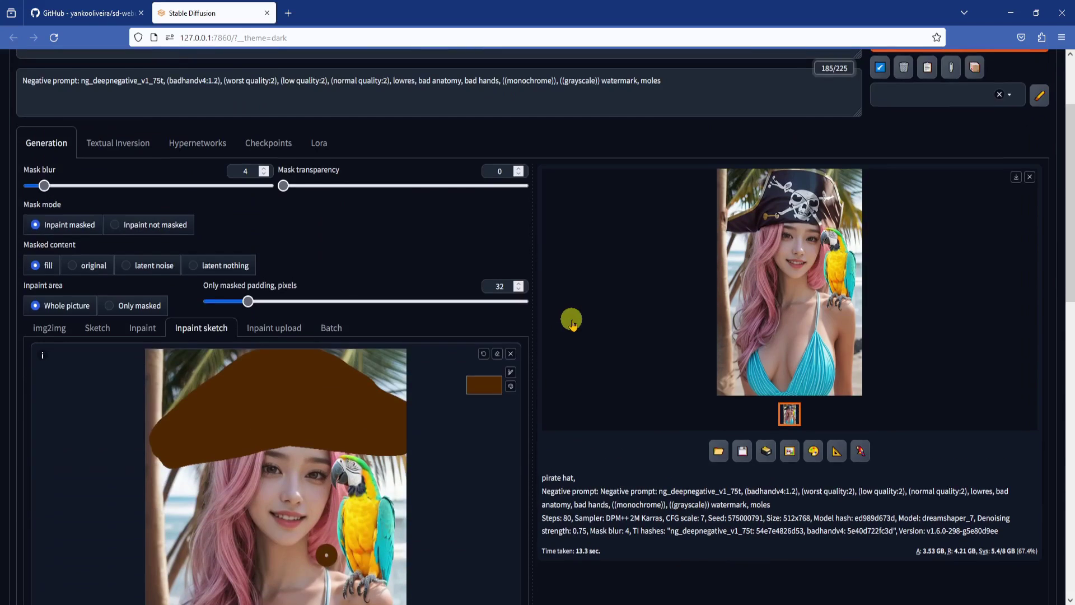
scroll(571, 319, down, 1)
click(519, 294)
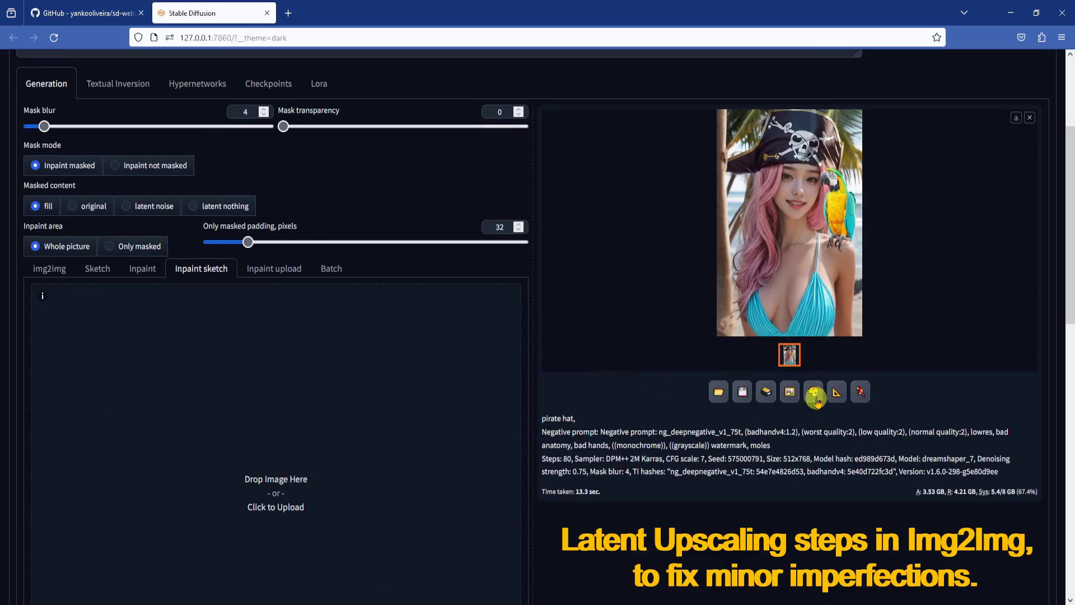
click(790, 392)
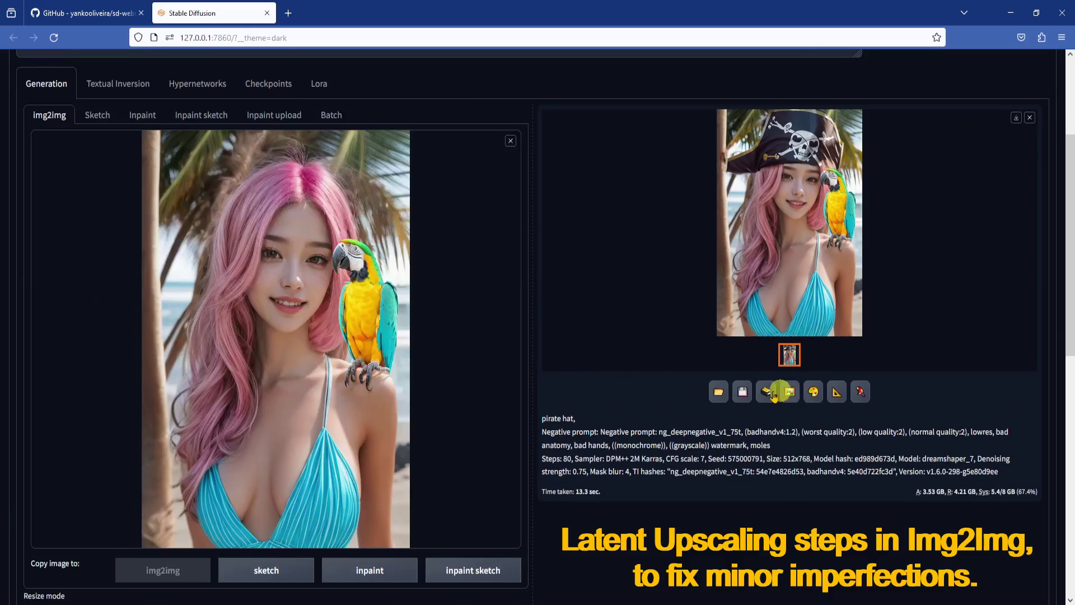
Empty the positive prompt, set denoising strength to 0.35, and generate.
scroll(548, 370, up, 3)
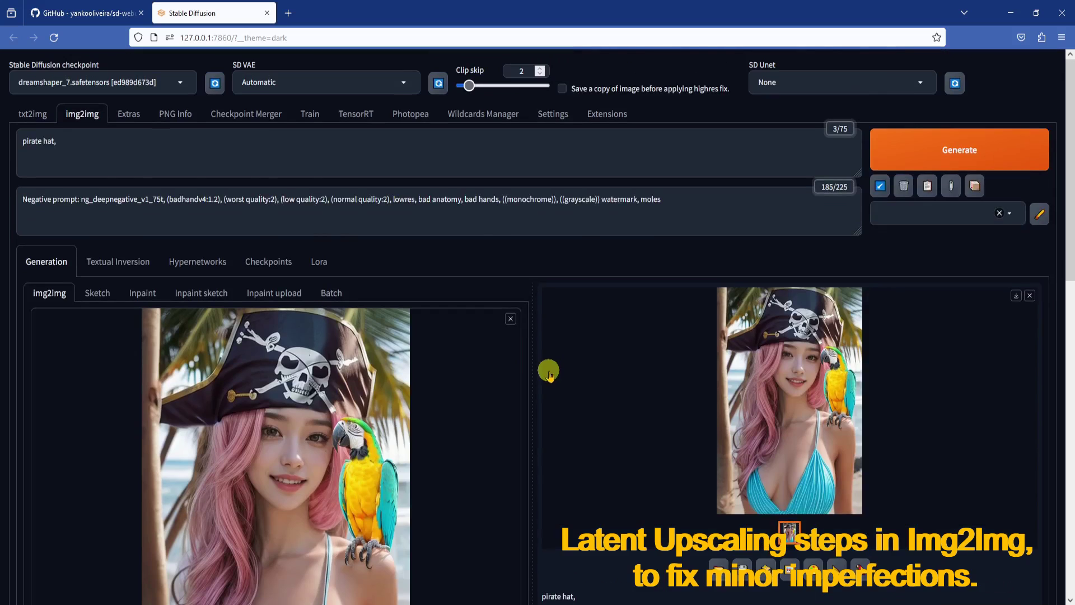
click(125, 141)
key(ctrl+a)
key(BackSpace)
click(708, 207)
scroll(556, 383, down, 4)
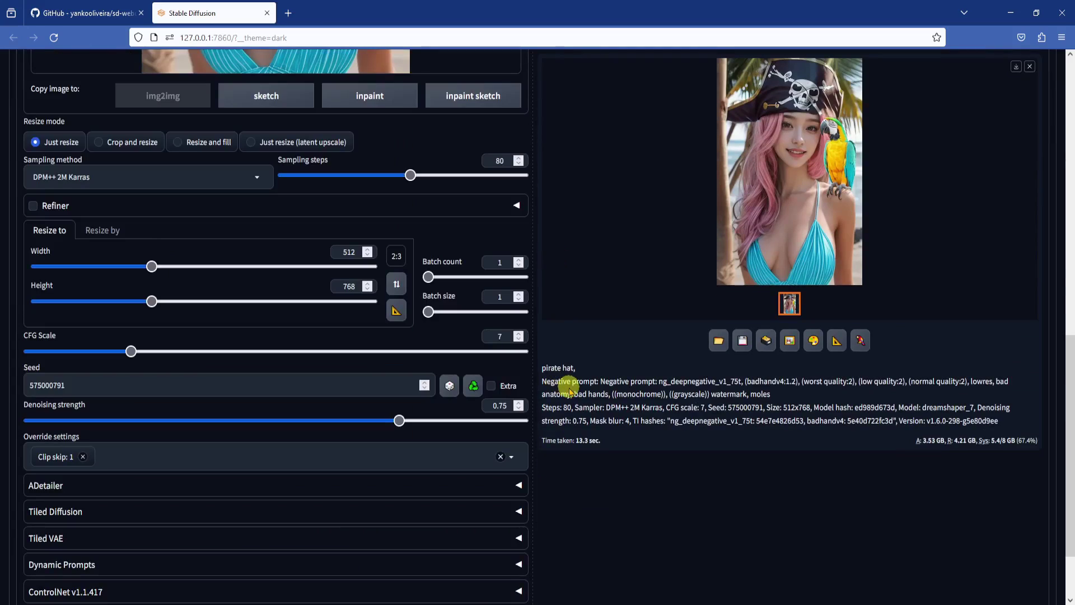
double_click(501, 405)
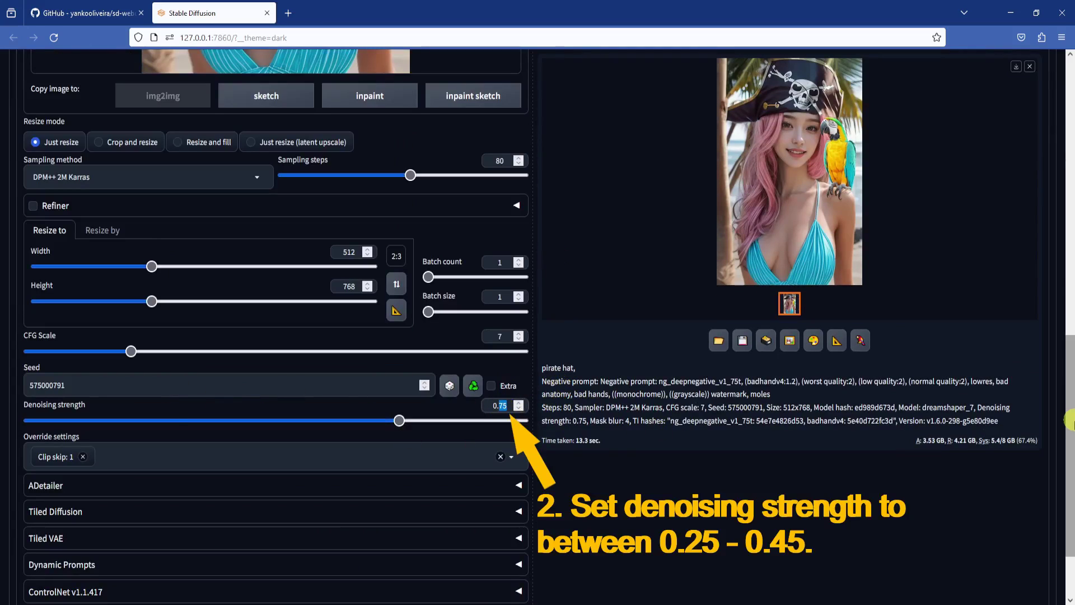
text(35)
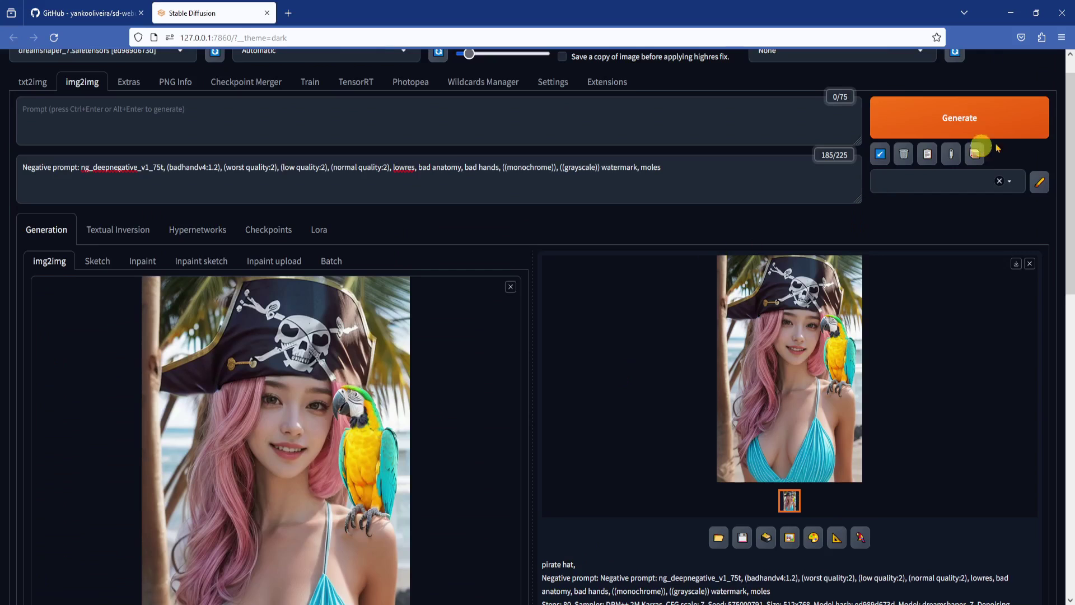
click(961, 120)
key(alt+Tab)
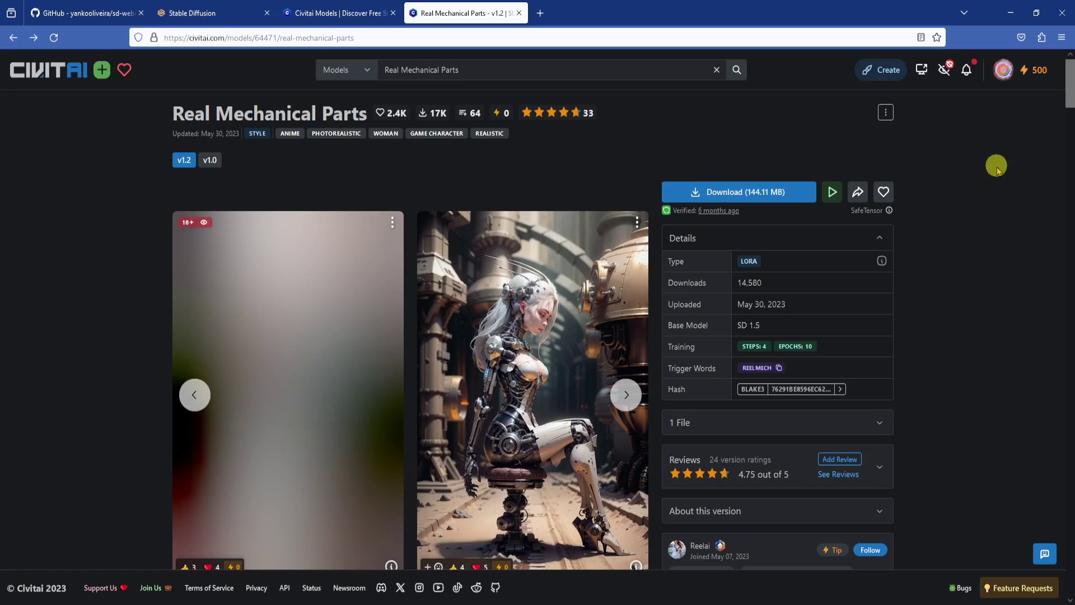
Download the reelmech1v2.safetensors LoRA (144.11 MB) and dismiss the downloads panel.
click(799, 190)
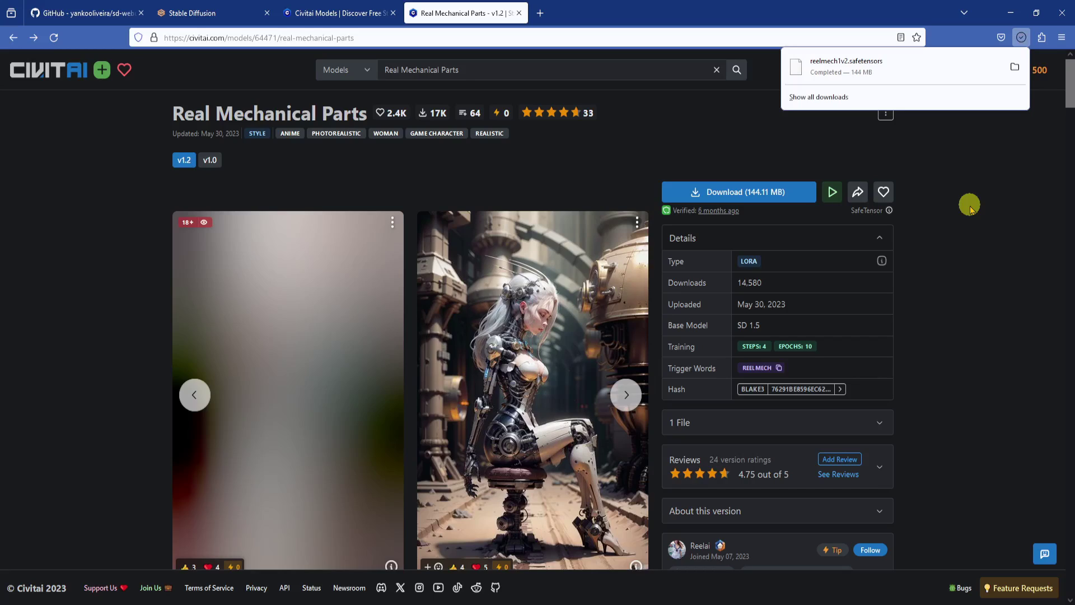
click(970, 203)
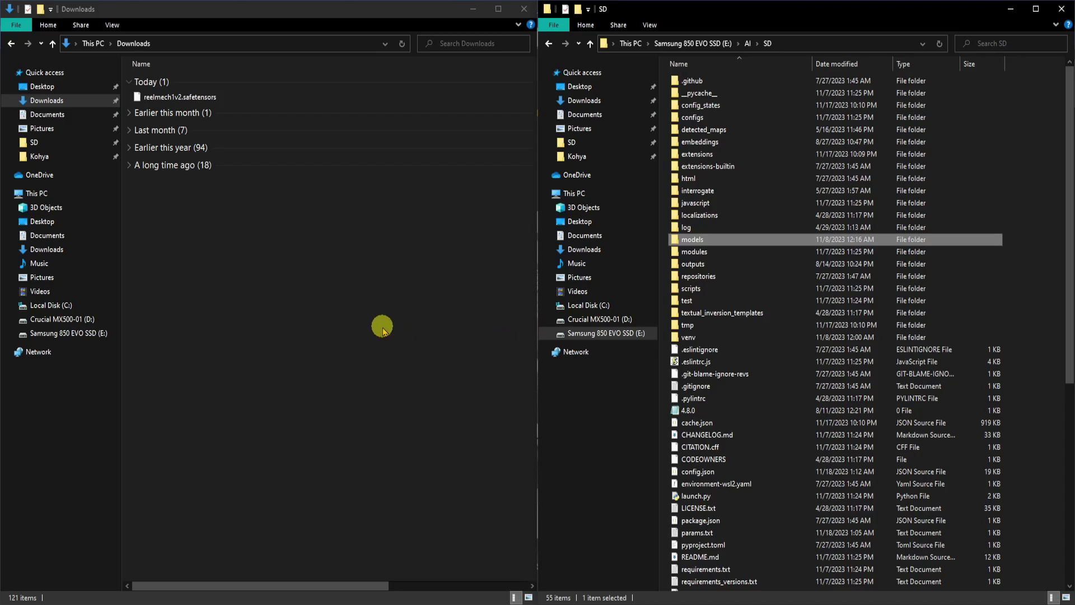
Drag reelmech1v2.safetensors (147,570 KB) from Downloads into the SD models\Lora folder.
double_click(712, 242)
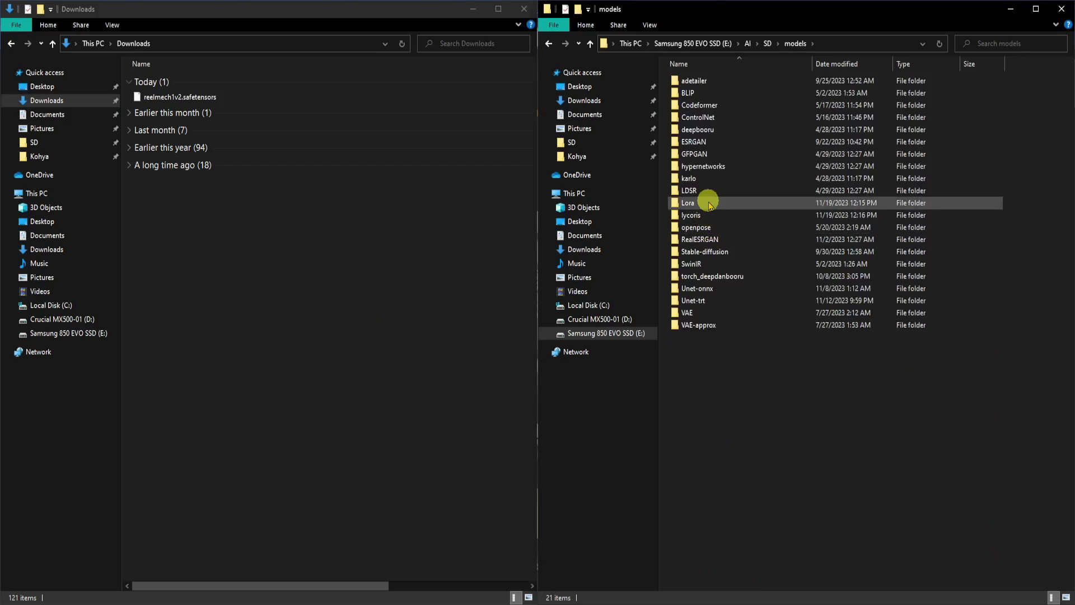
double_click(709, 203)
click(266, 273)
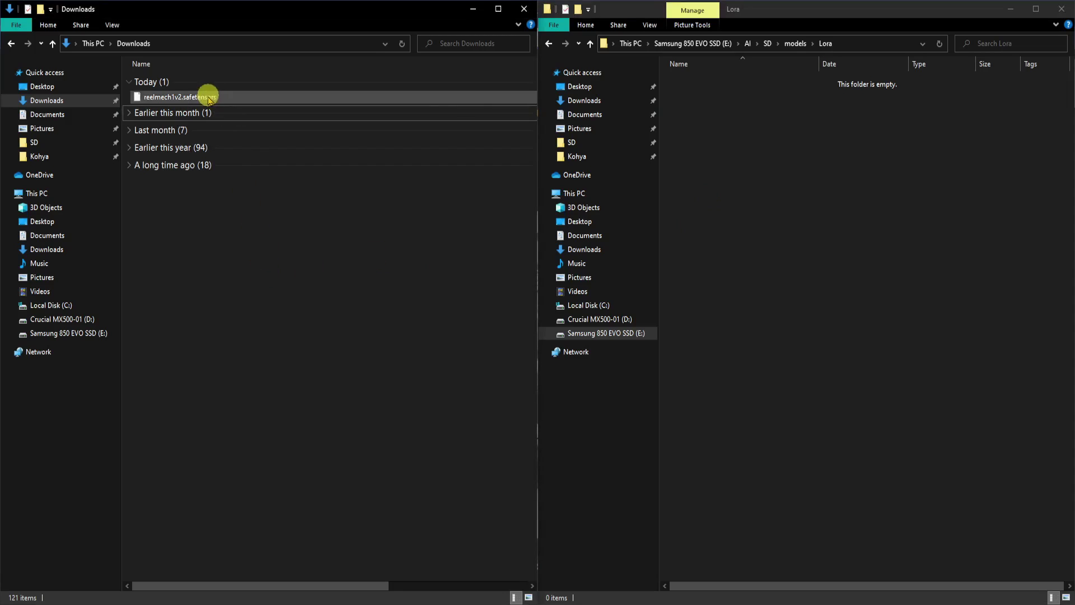
drag(209, 97, 750, 196)
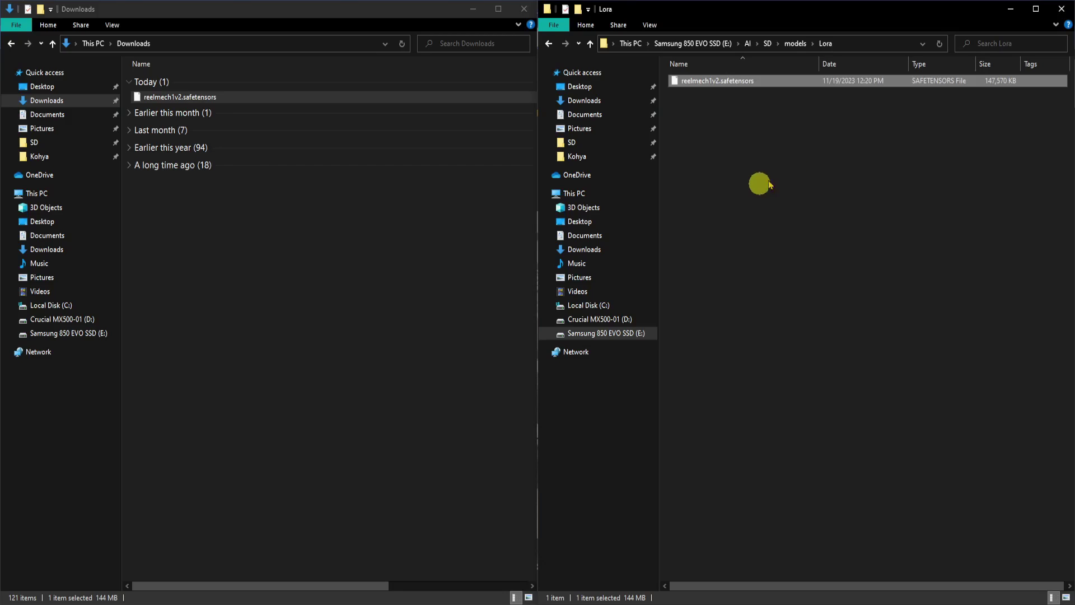
click(821, 158)
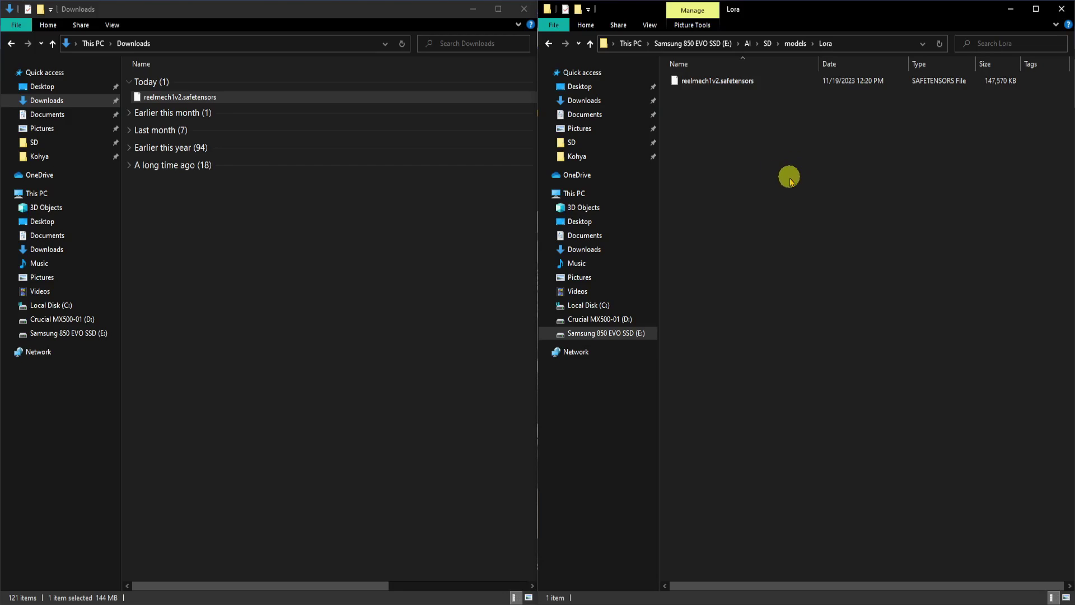
Return to the WebUI and refresh the Lora tab so reelmech1v2 appears.
mouse_move(339, 596)
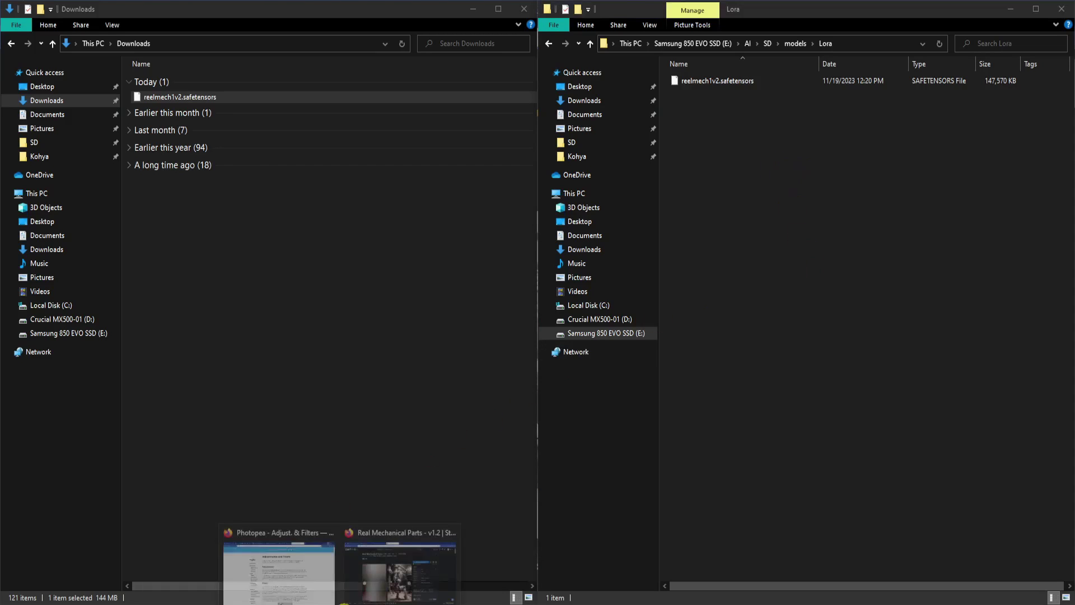
click(365, 575)
click(212, 12)
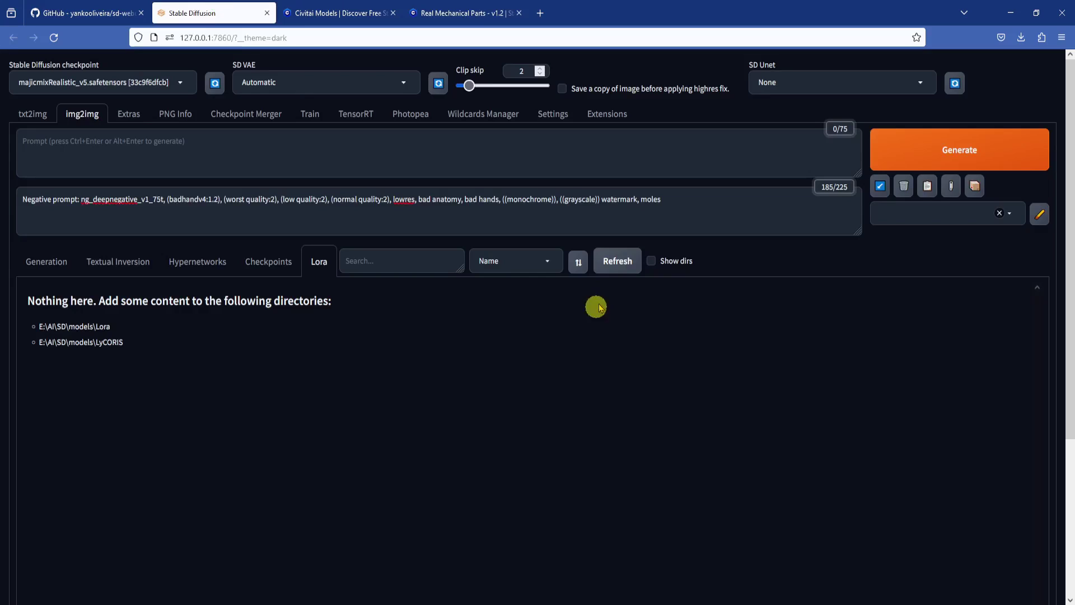
click(618, 261)
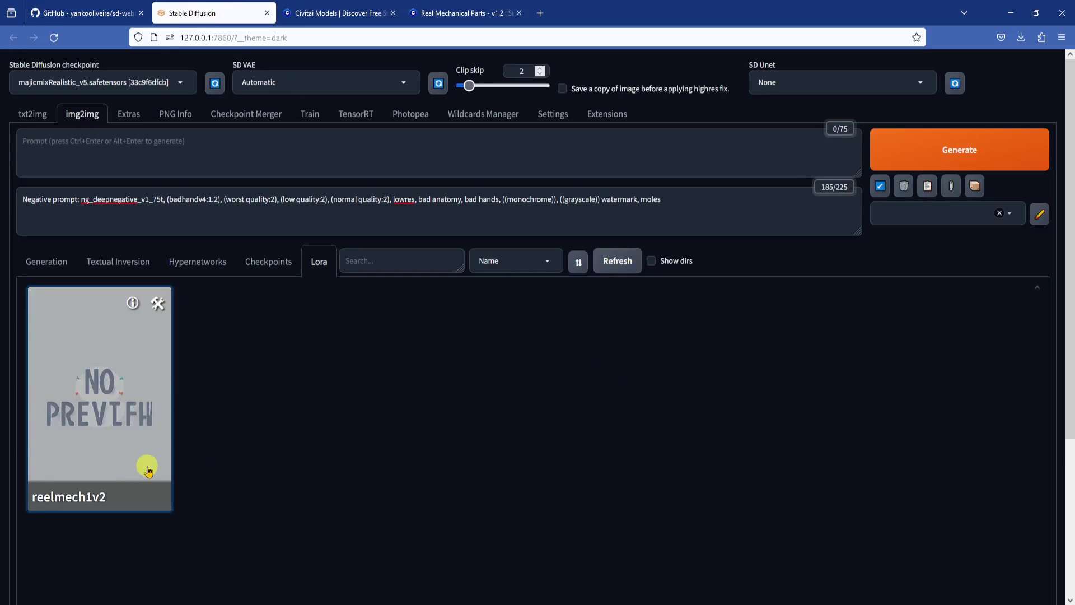
In the reelmech1v2 metadata editor, set the description to 'Real Mechanical Parts v1.2'.
click(161, 303)
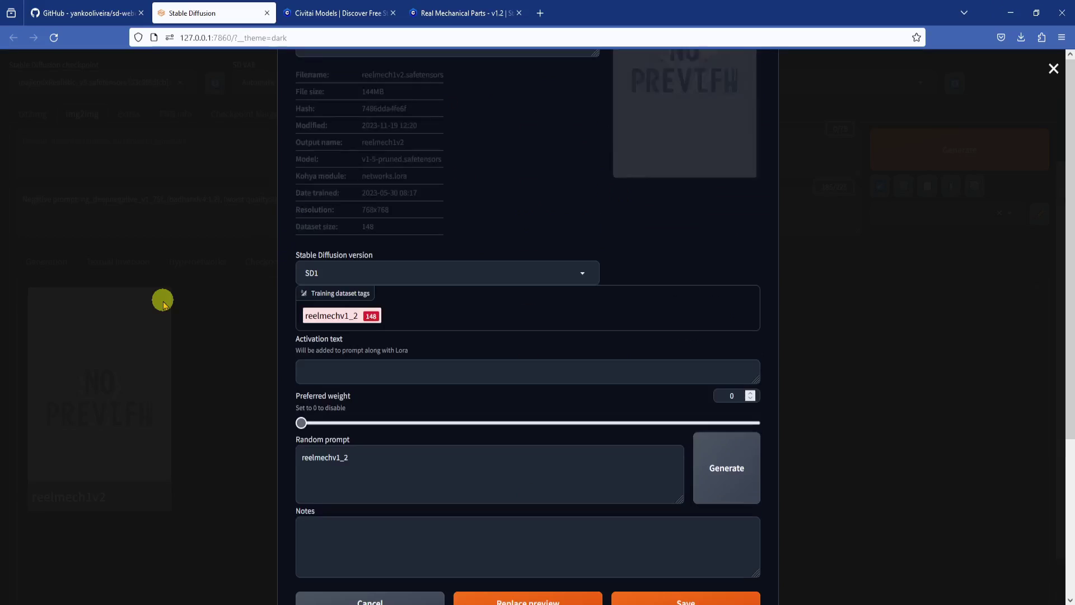
scroll(596, 289, up, 3)
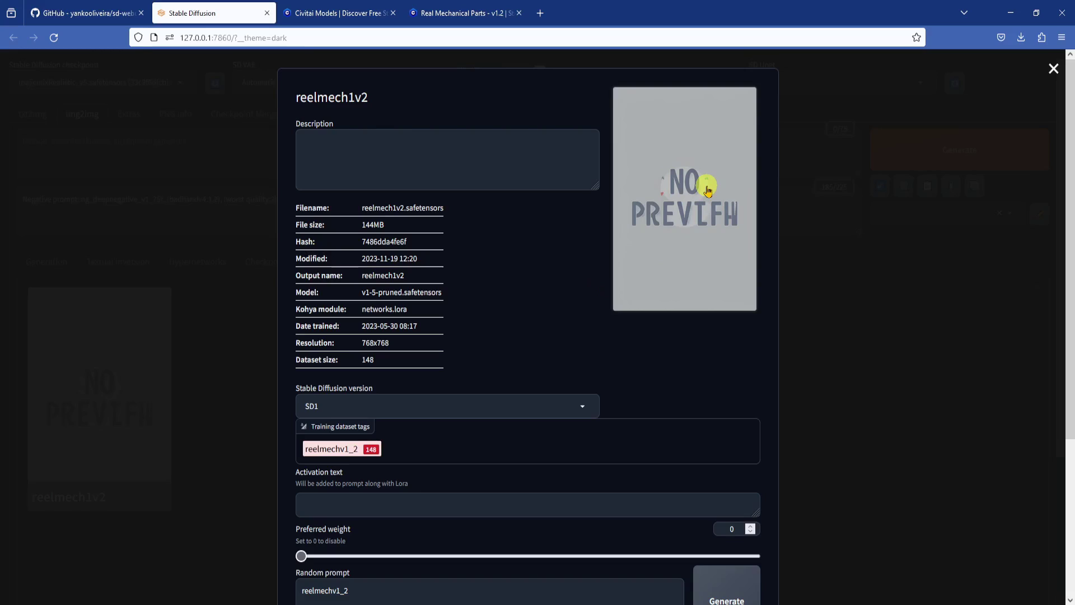
click(437, 160)
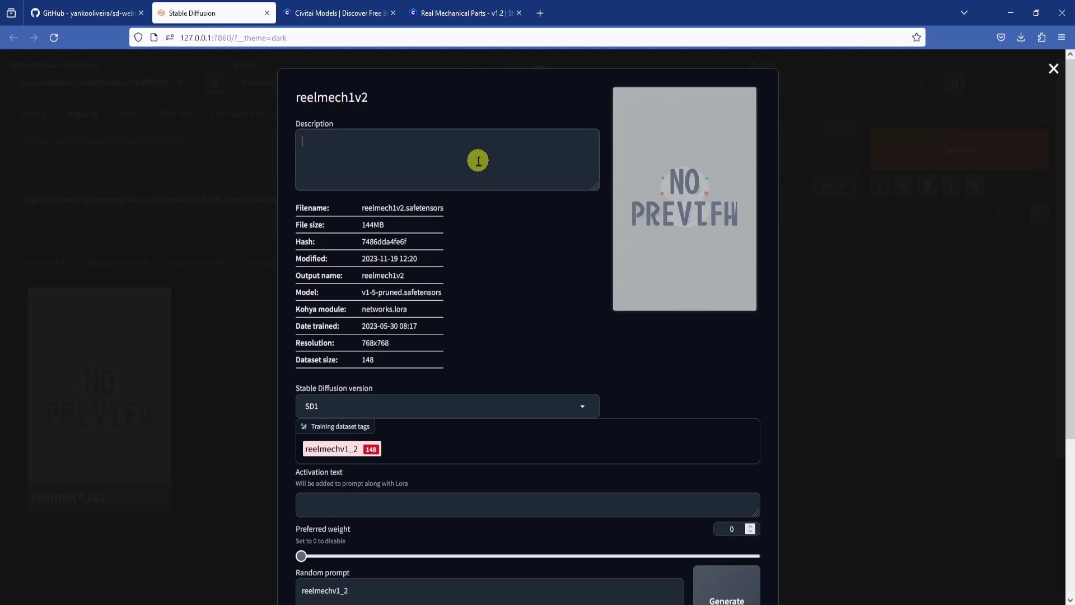
text(Real Mechanical Parts v1.2)
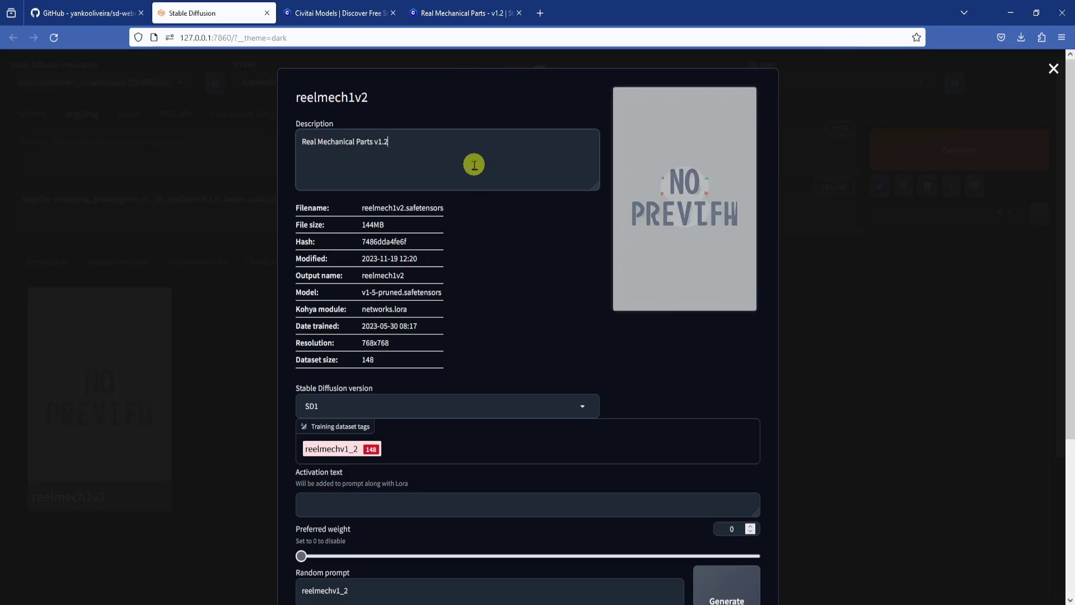
scroll(667, 325, down, 2)
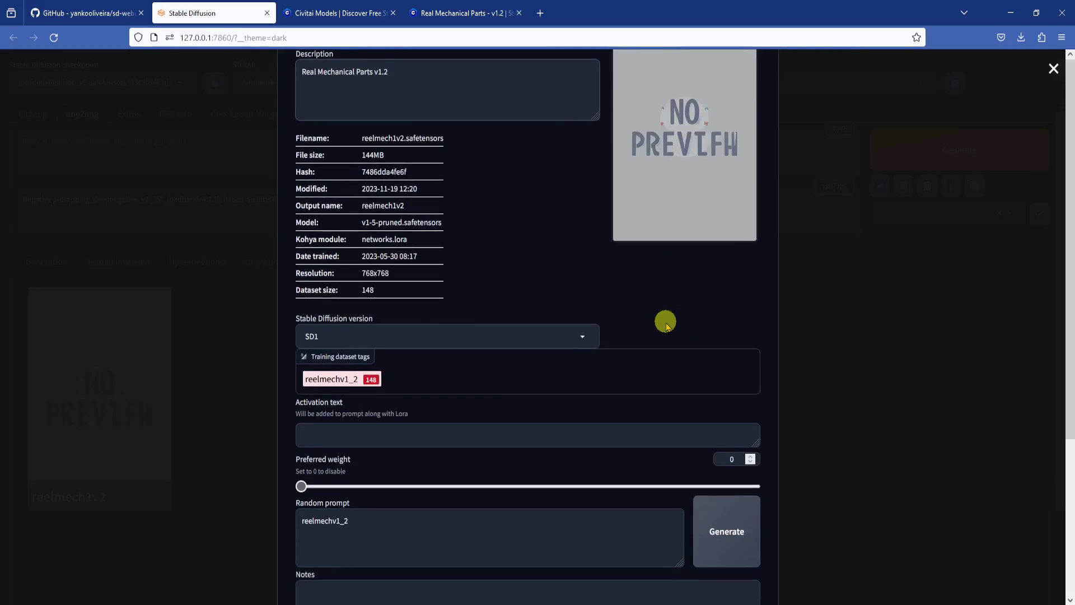
scroll(666, 323, down, 2)
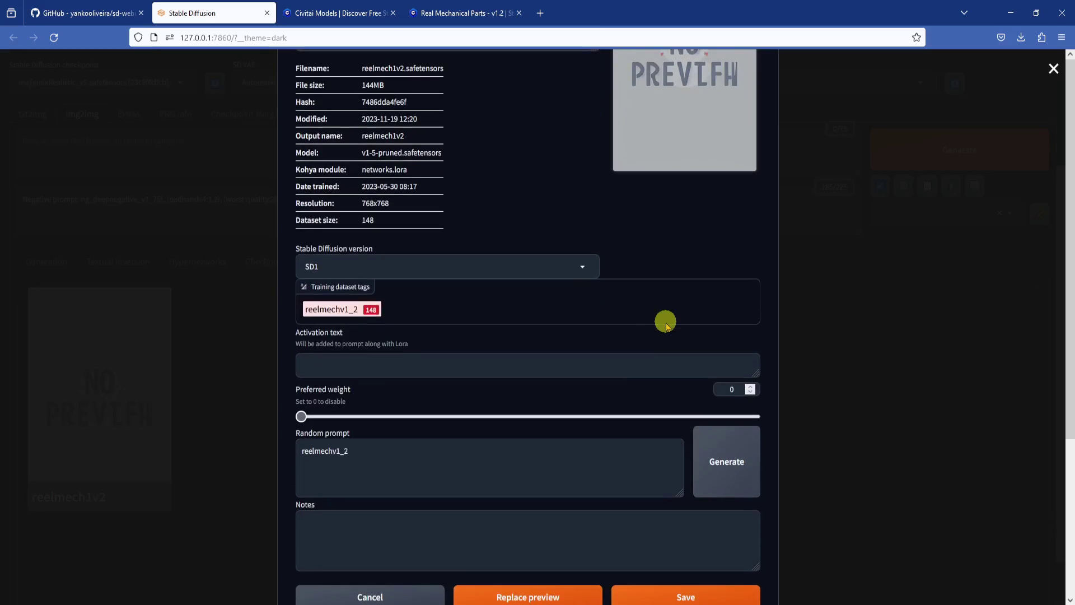
Set activation text to reelmech, save, and insert the LoRA into the img2img prompt.
click(360, 366)
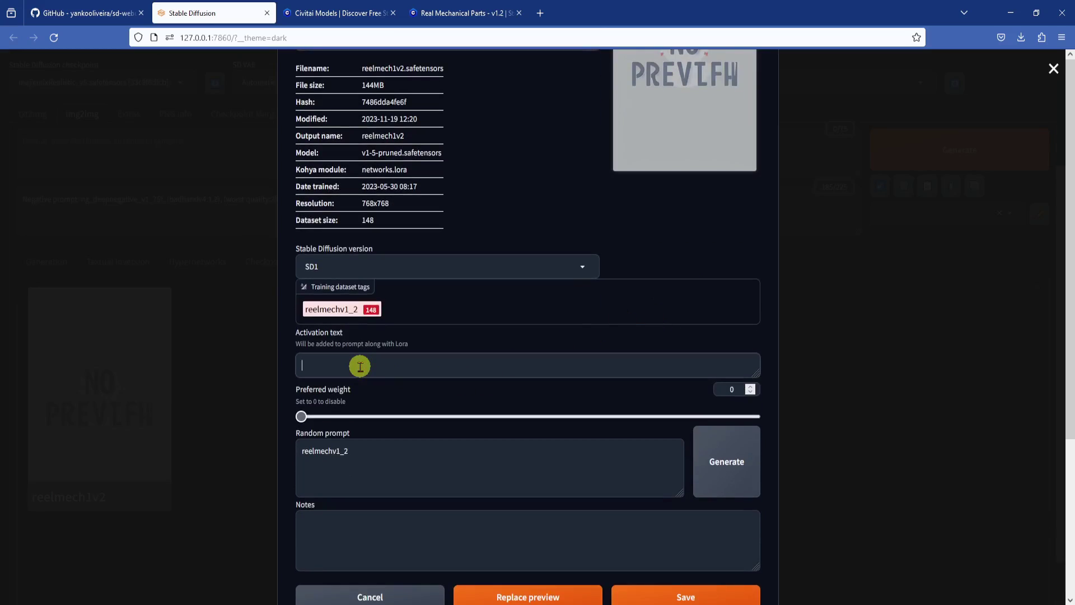
text(reelmech)
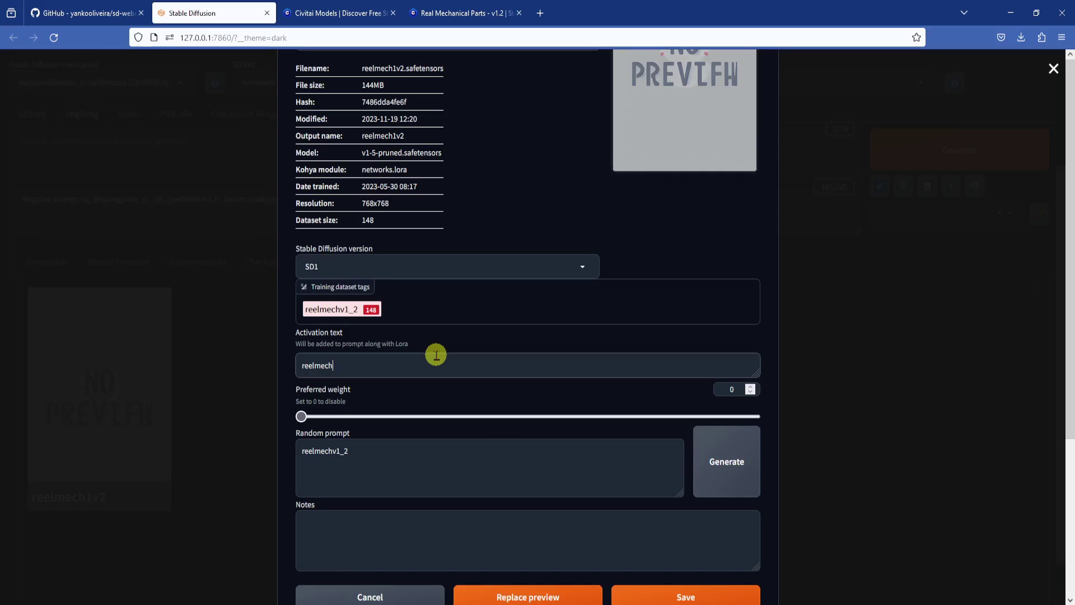
scroll(436, 355, down, 1)
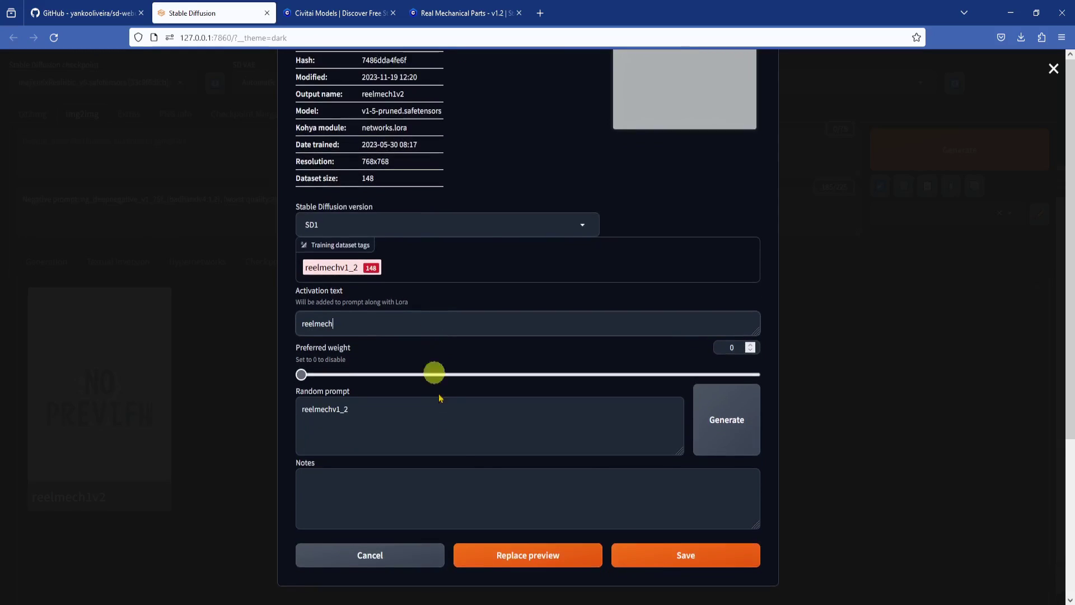
click(619, 496)
click(698, 562)
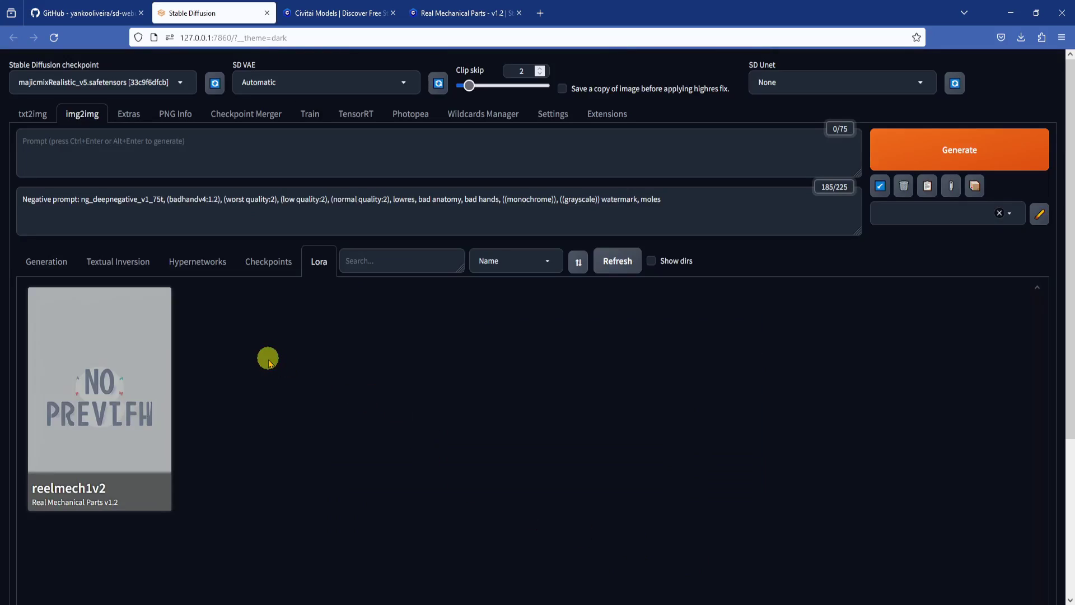
click(152, 150)
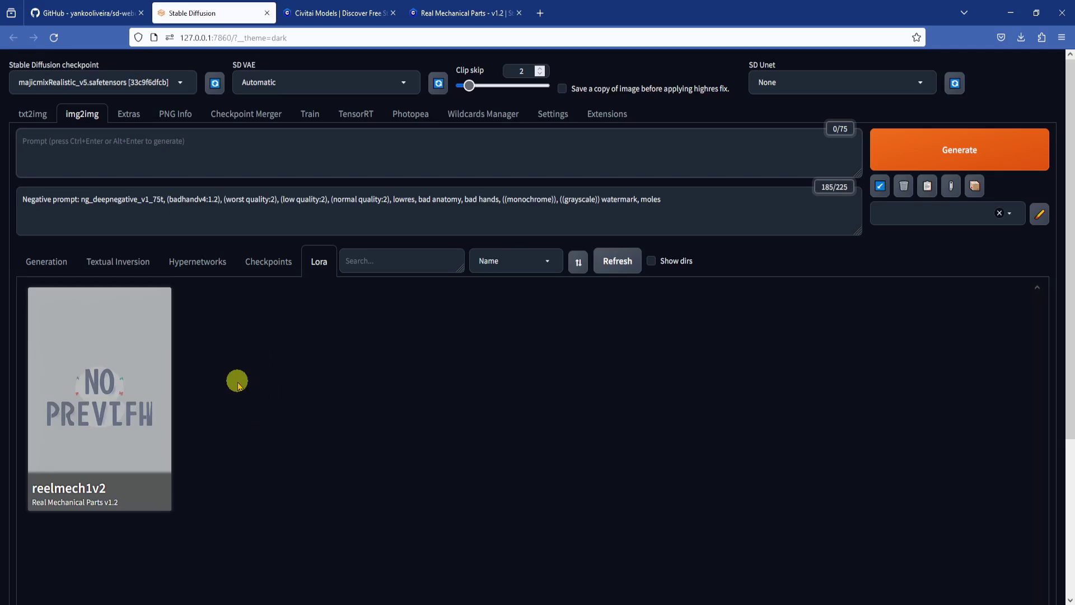
click(155, 380)
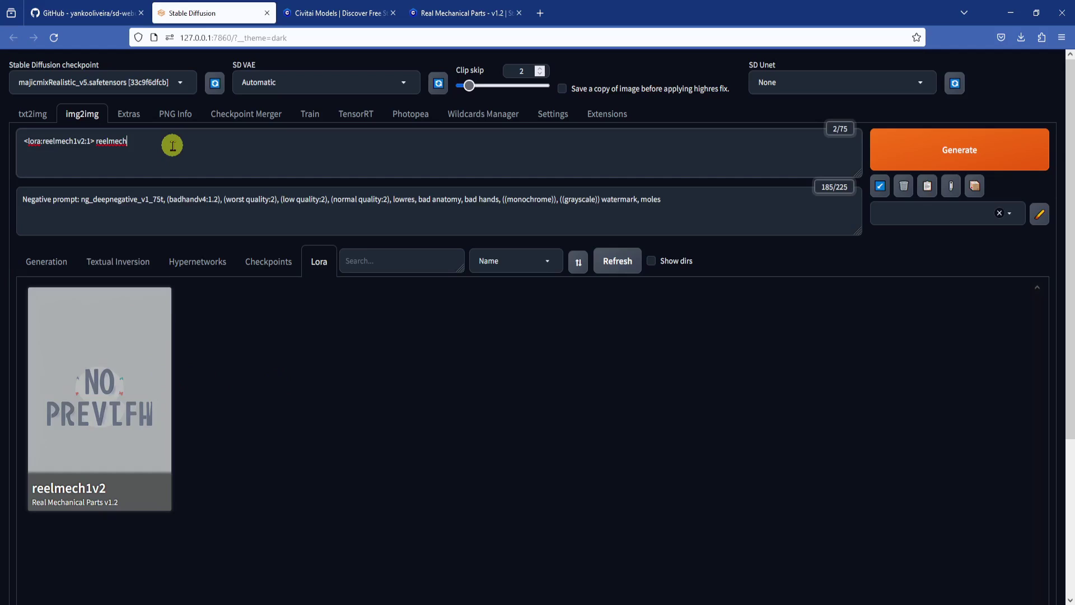
Open the robot sample image on the Real Mechanical Parts page and choose Save Image As.
key(ctrl+4)
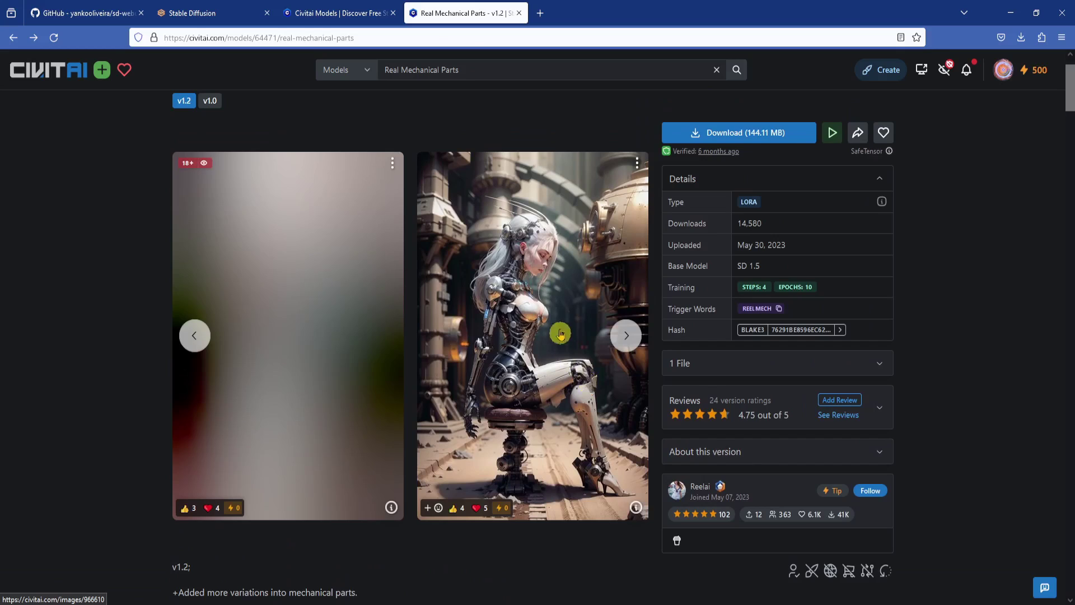
click(557, 323)
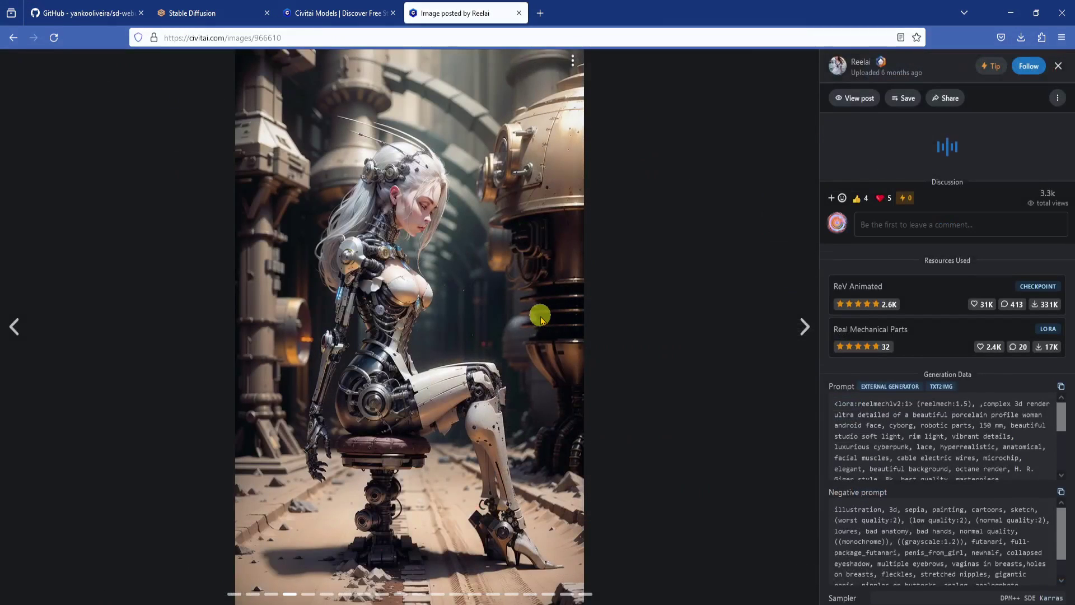
right_click(446, 274)
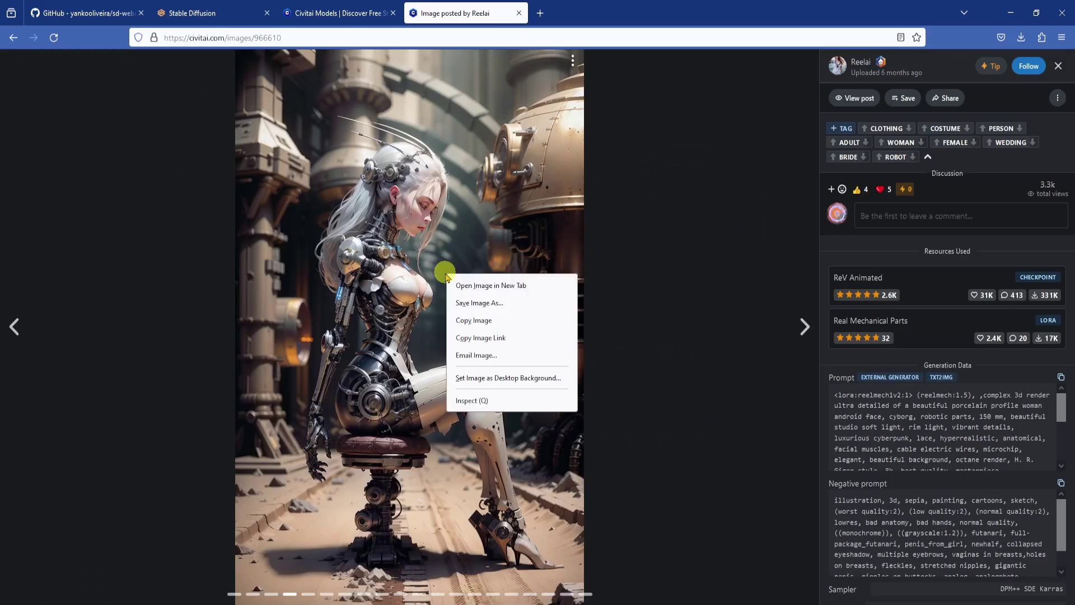
click(487, 305)
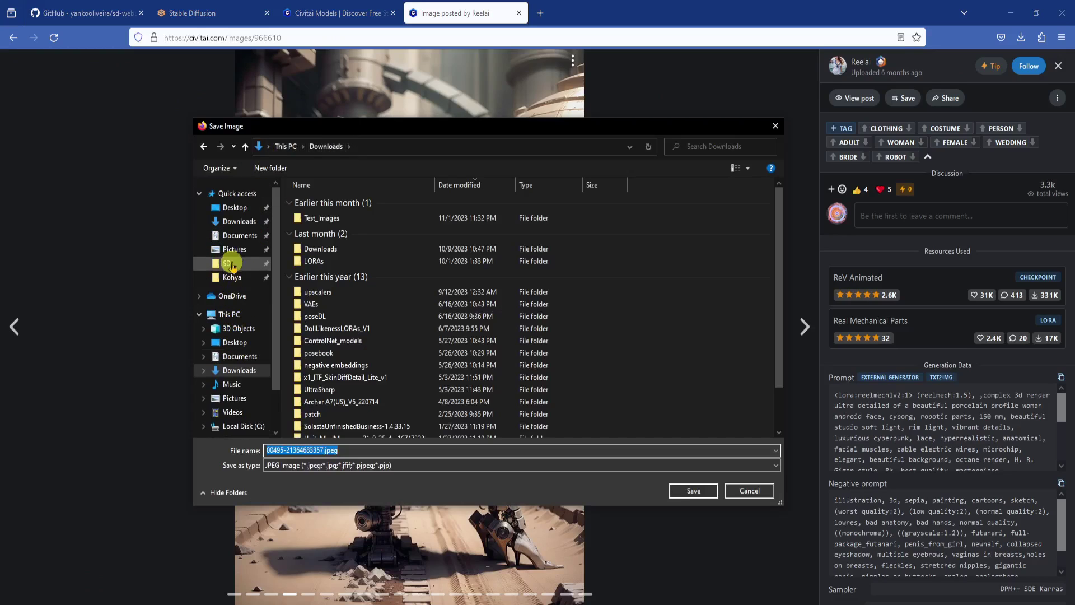
Browse the save dialog to E:\AI\SD\models\Lora with All Files shown.
click(227, 263)
scroll(599, 314, down, 1)
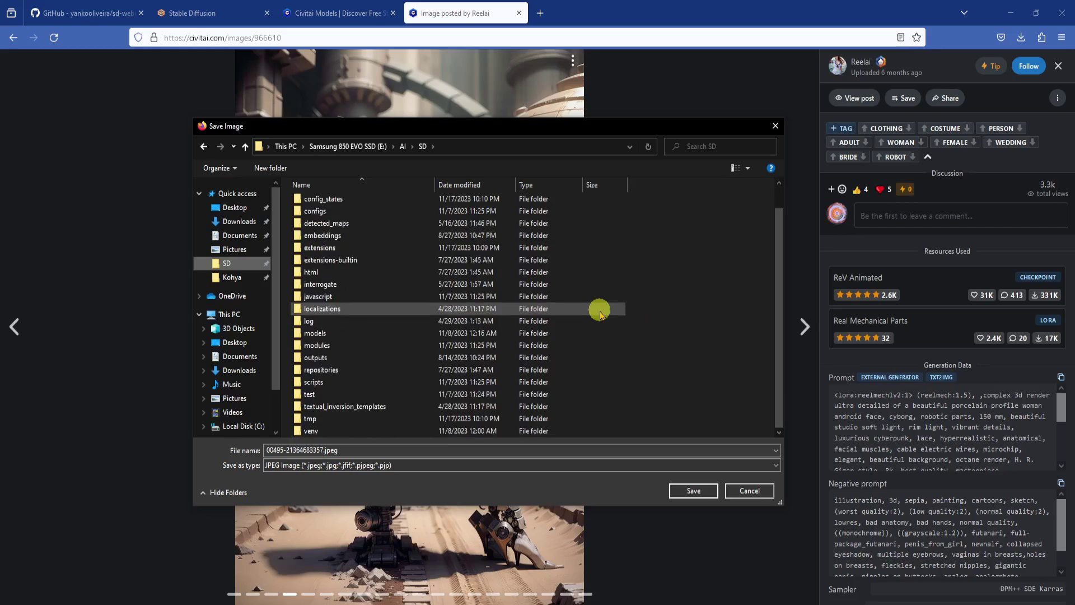
double_click(353, 333)
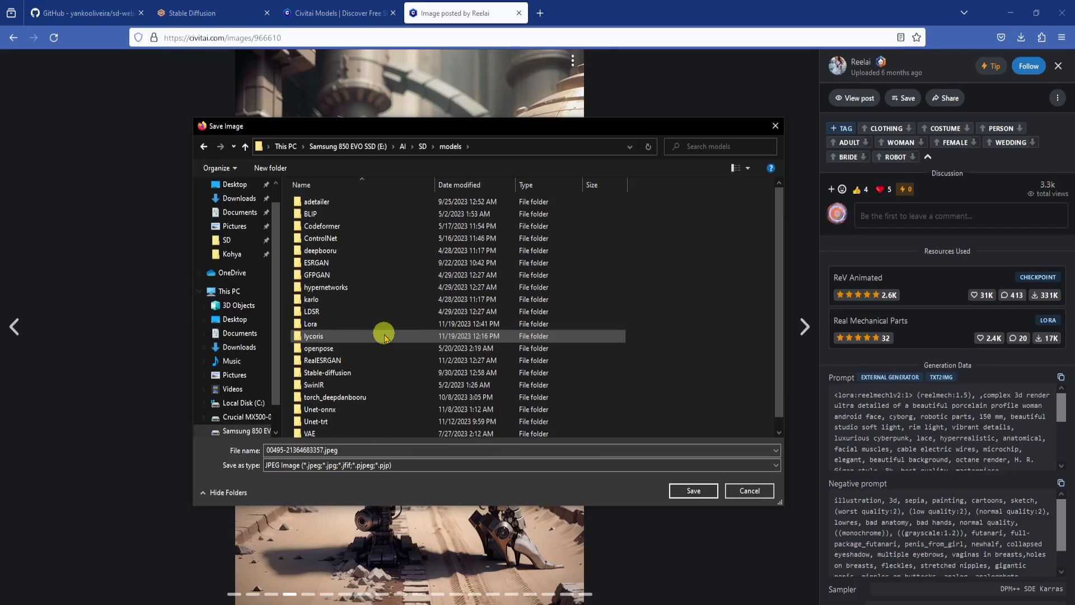
double_click(336, 327)
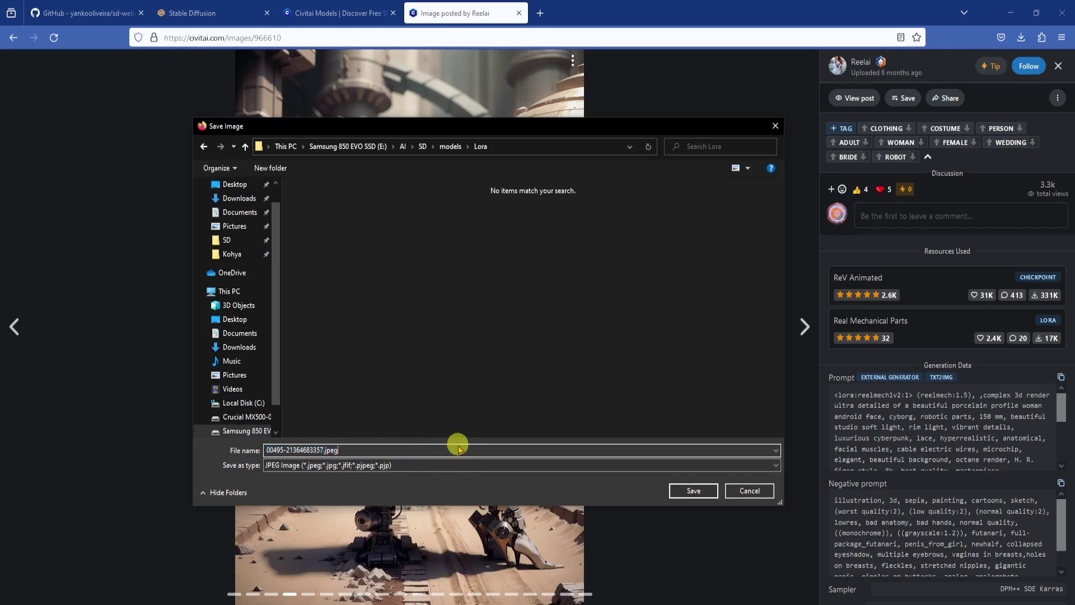
click(444, 465)
click(288, 483)
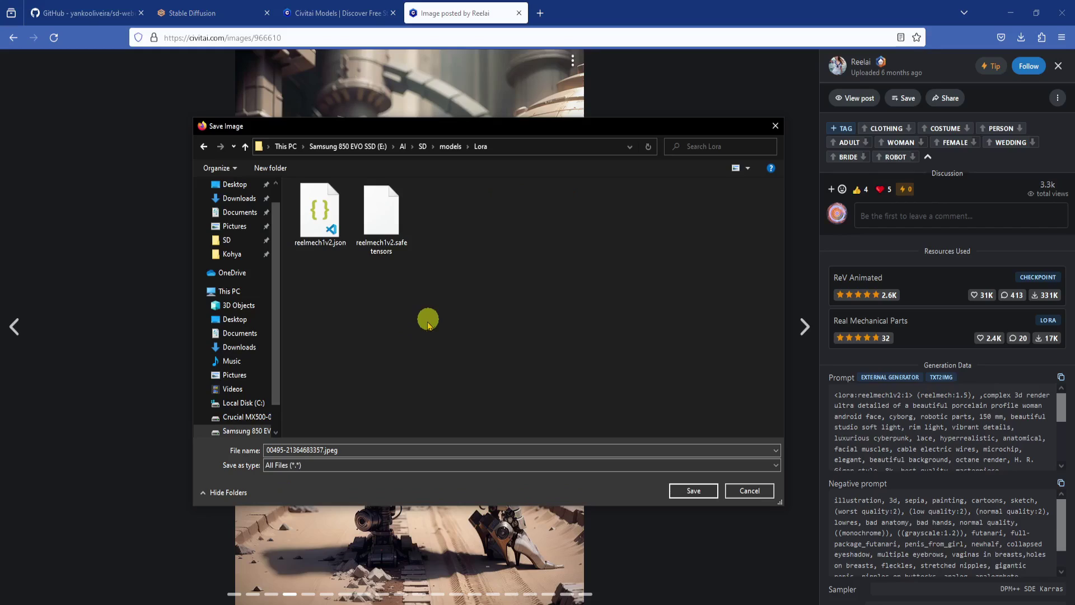
Save the image as reelmech1v2.preview.png beside the LoRA file.
click(378, 241)
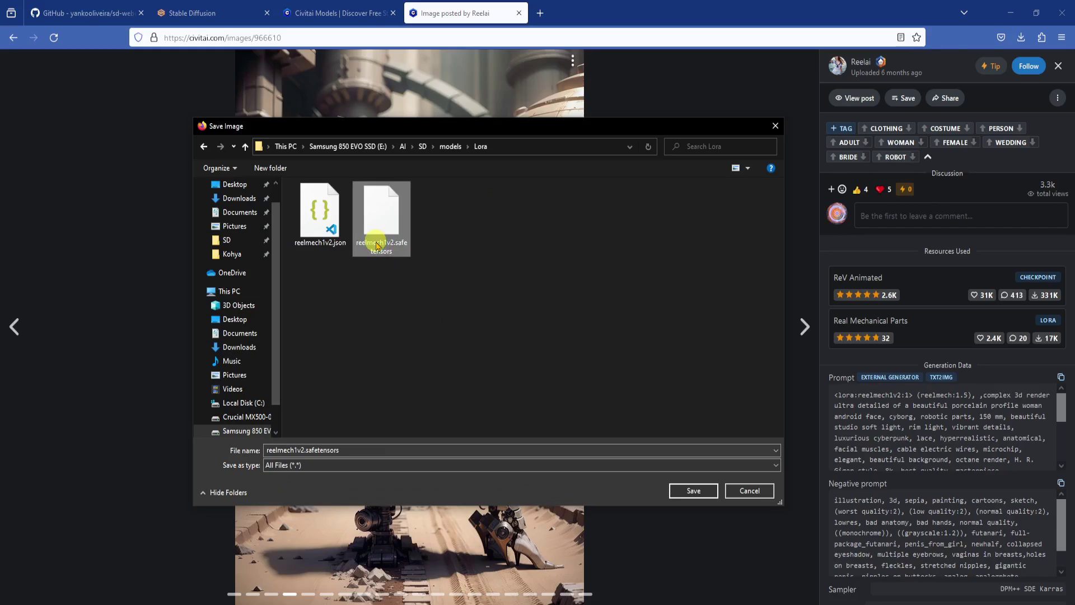
click(352, 452)
key(BackSpace)
key(BackSpace)
key(BackSpace)
key(BackSpace)
key(BackSpace)
key(BackSpace)
key(BackSpace)
key(BackSpace)
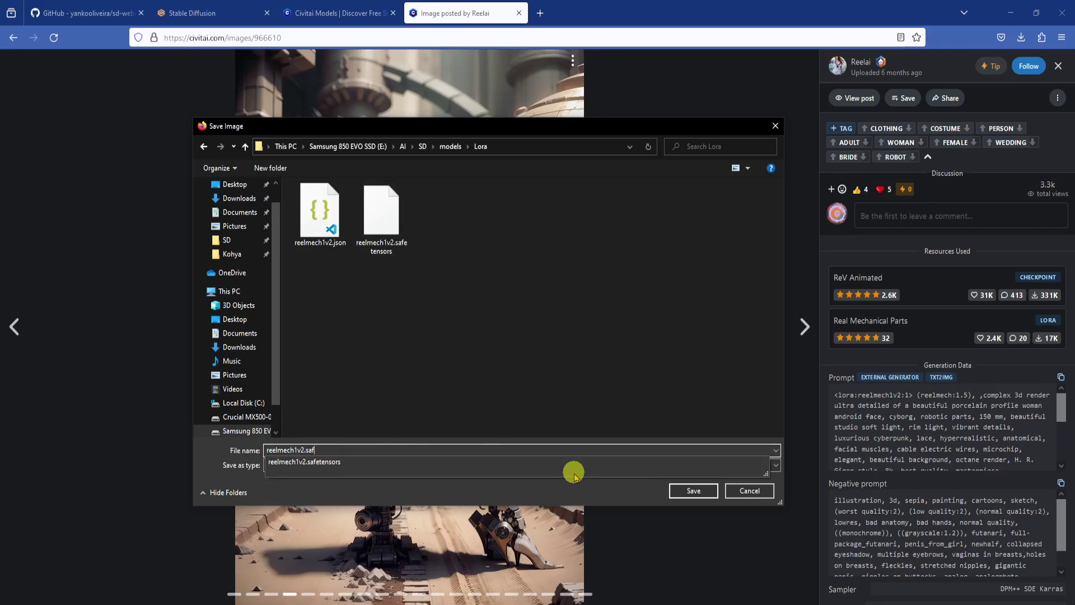
key(BackSpace)
key(BackSpace)
key(BackSpace)
key(BackSpace)
text(.pr)
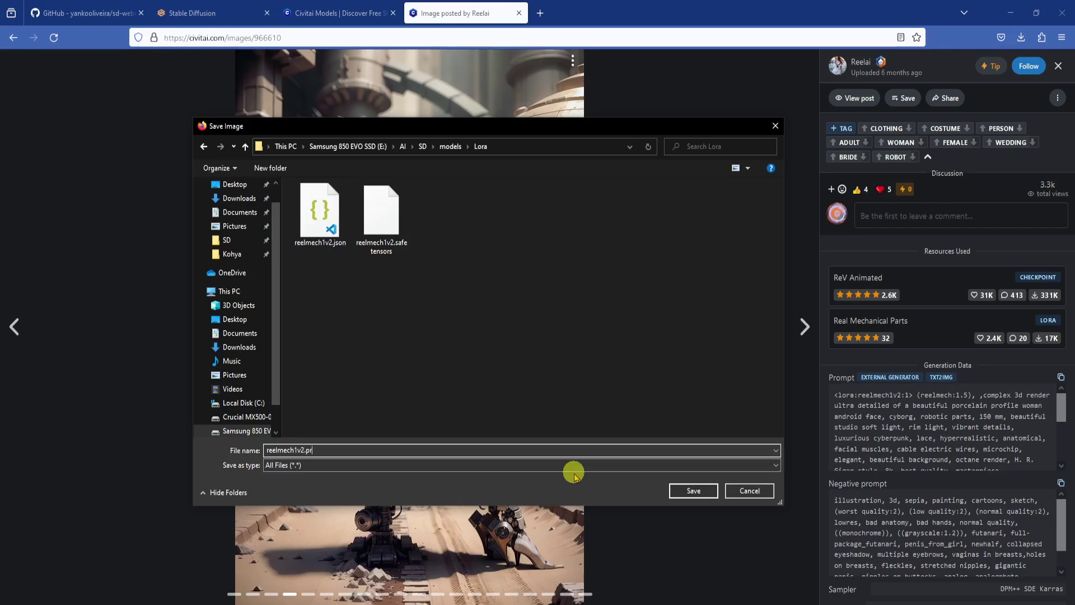
text(eview.png)
key(Return)
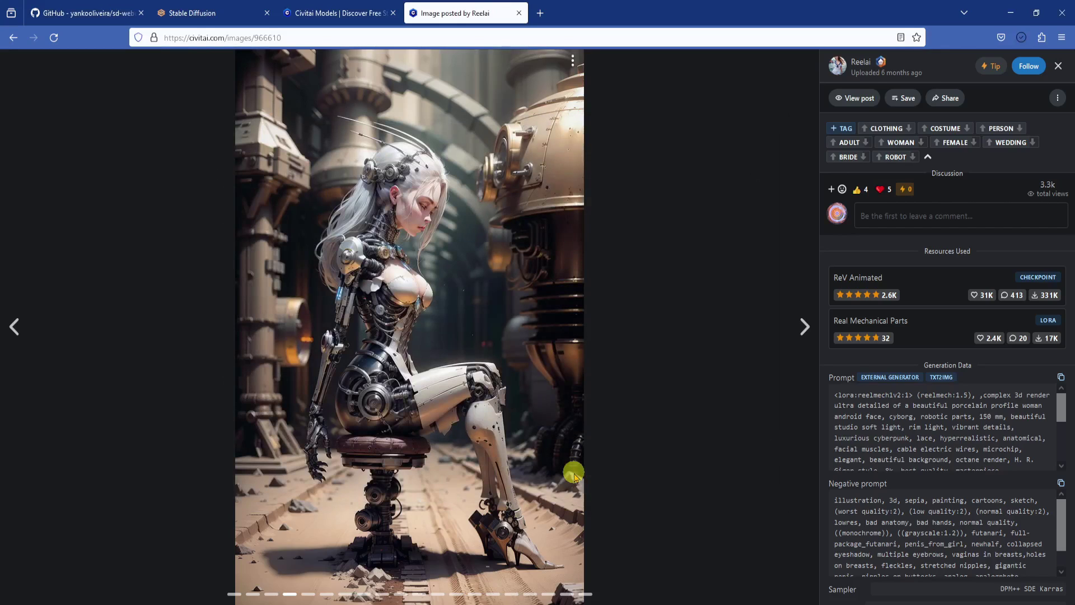
Back in the WebUI, refresh the LoRA list to pick up the new preview.
click(215, 12)
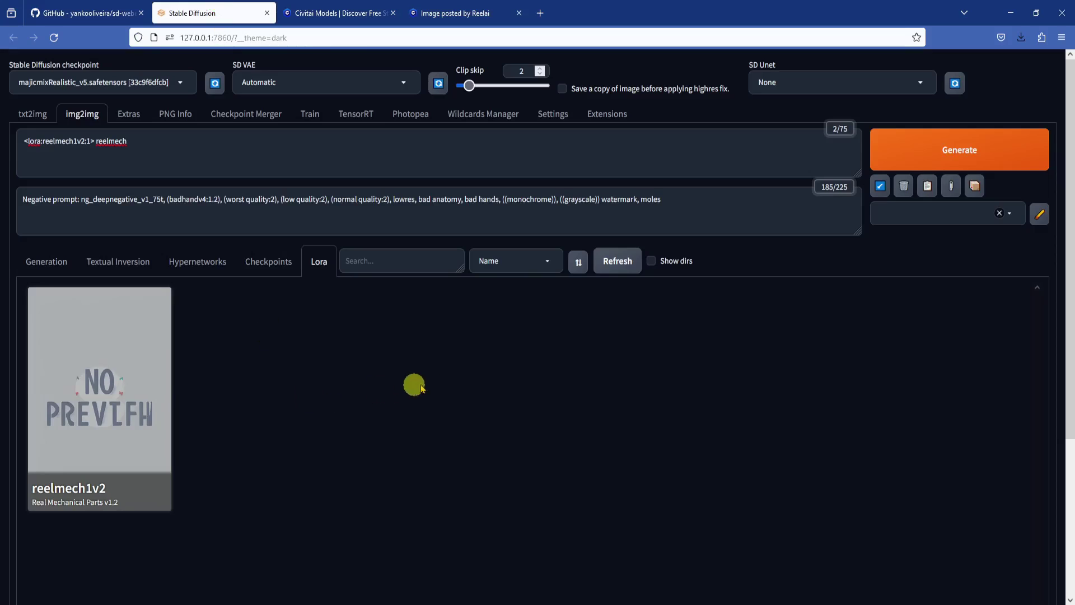
click(616, 262)
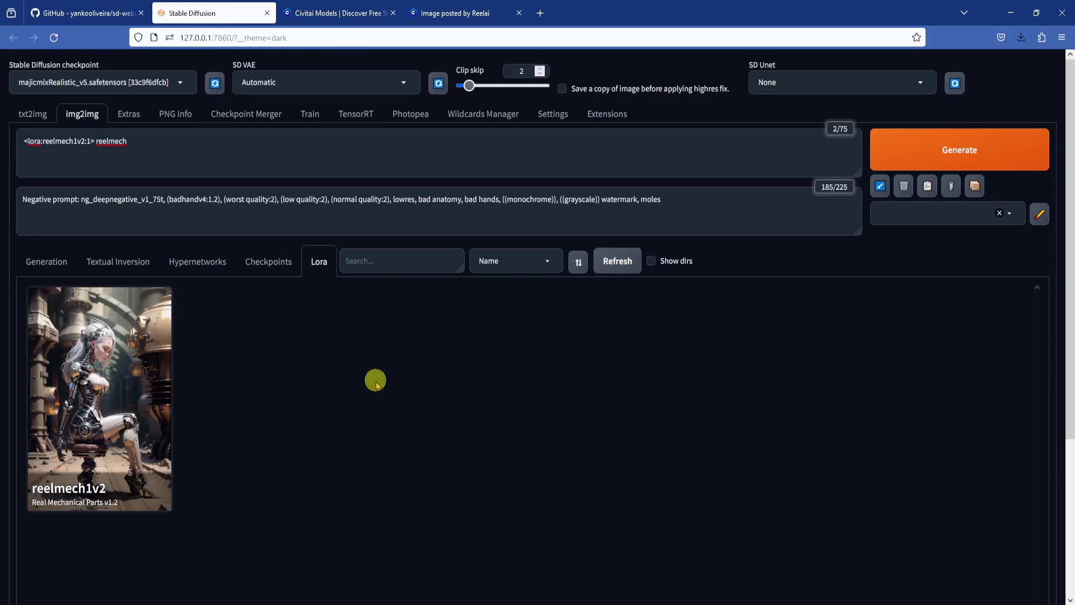
click(124, 362)
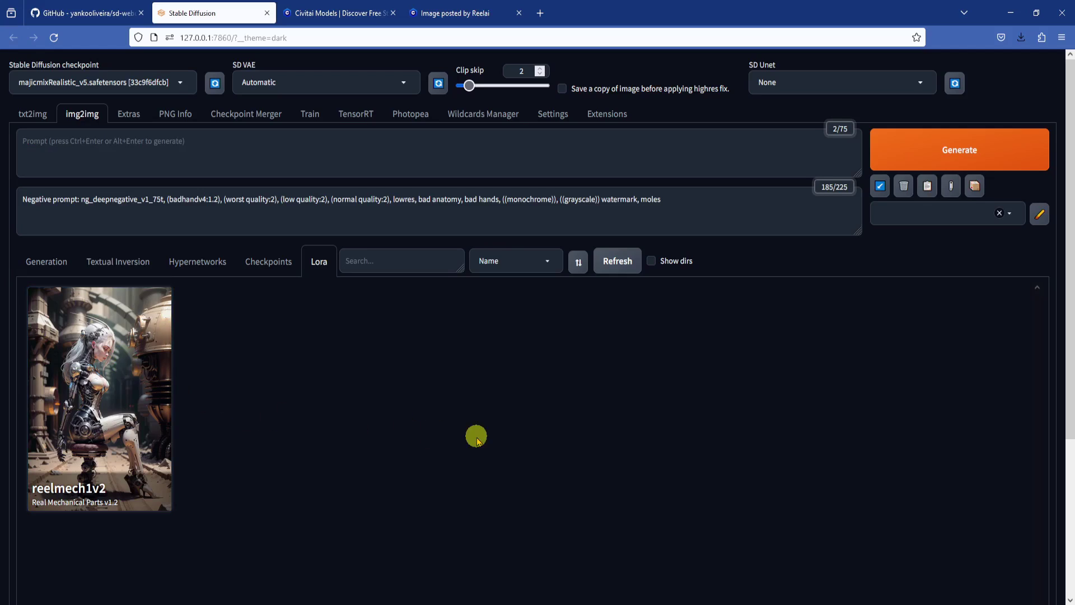
key(ctrl+z)
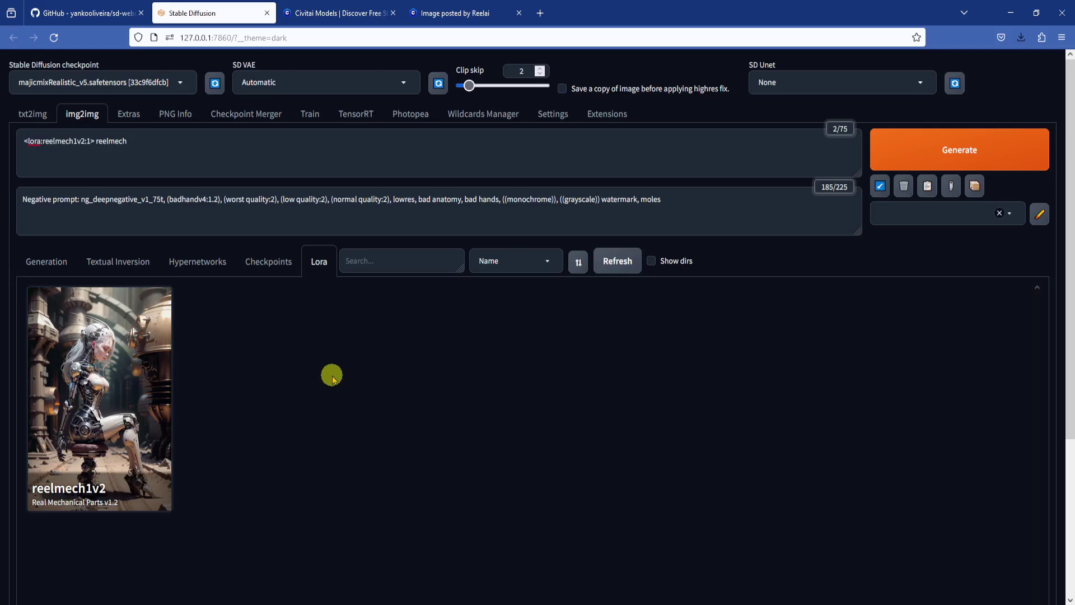
Load the beach girl image in PNG Info and send it to img2img.
click(183, 117)
click(283, 583)
drag(801, 241, 291, 227)
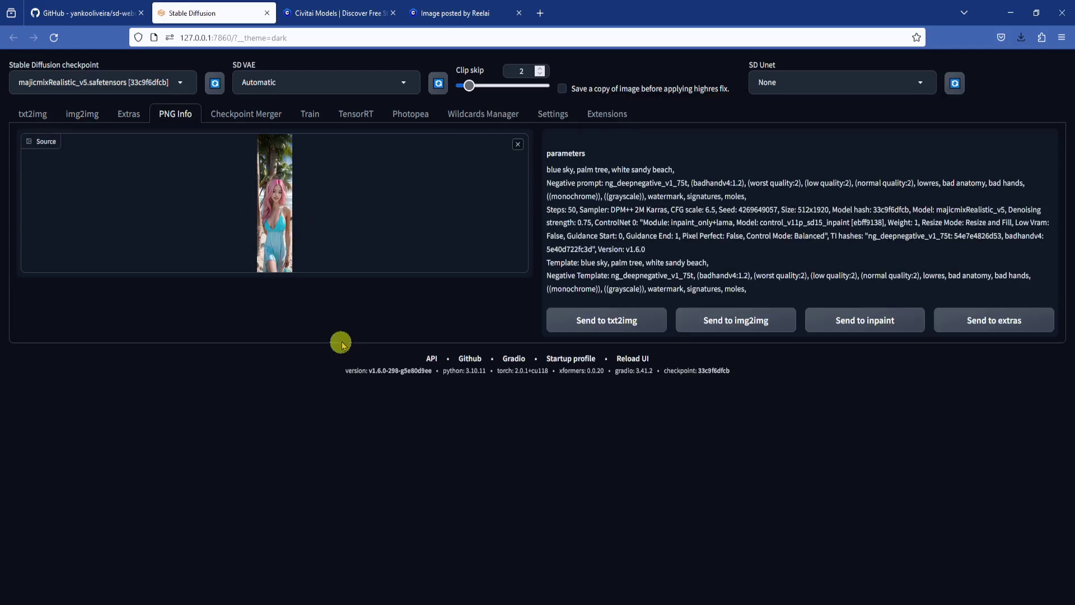
click(756, 316)
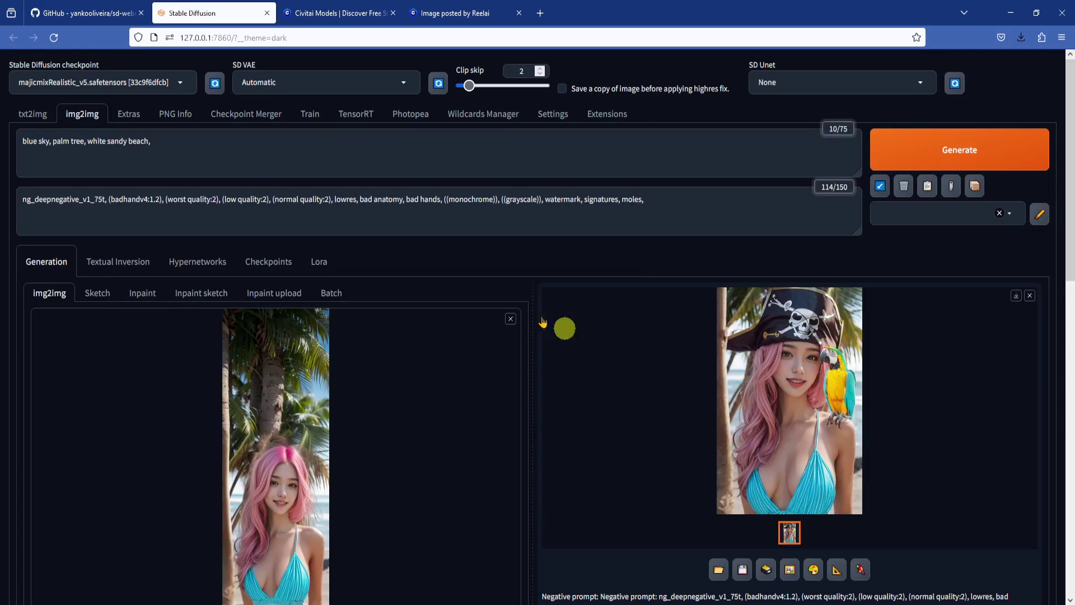
Replace the positive prompt with <lora:reelmech1v2:1> reelmech from the Lora tab.
click(243, 157)
key(ctrl+a)
key(BackSpace)
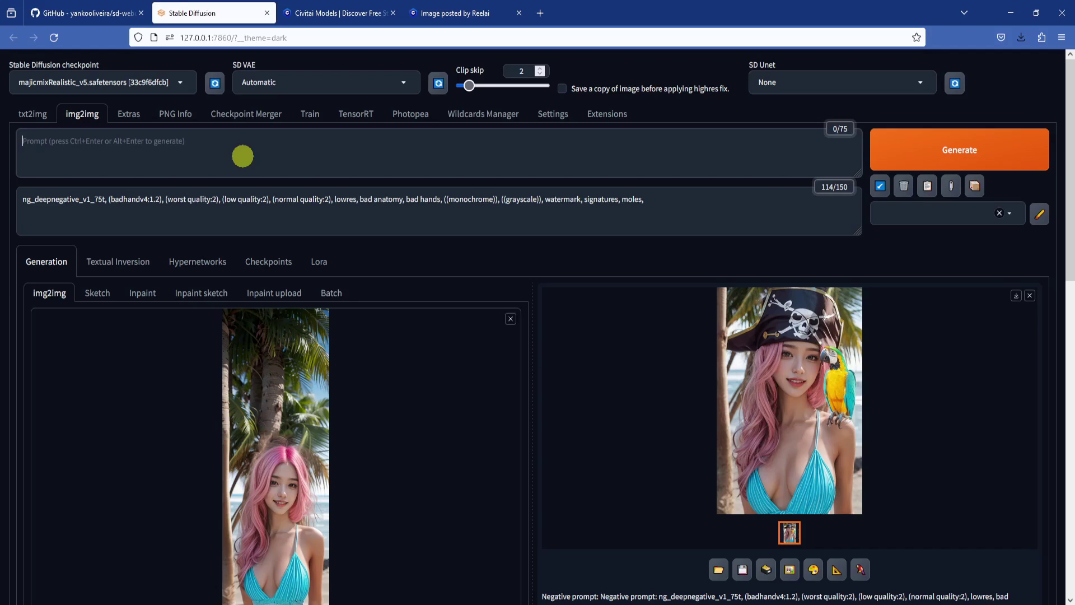
click(320, 262)
click(159, 374)
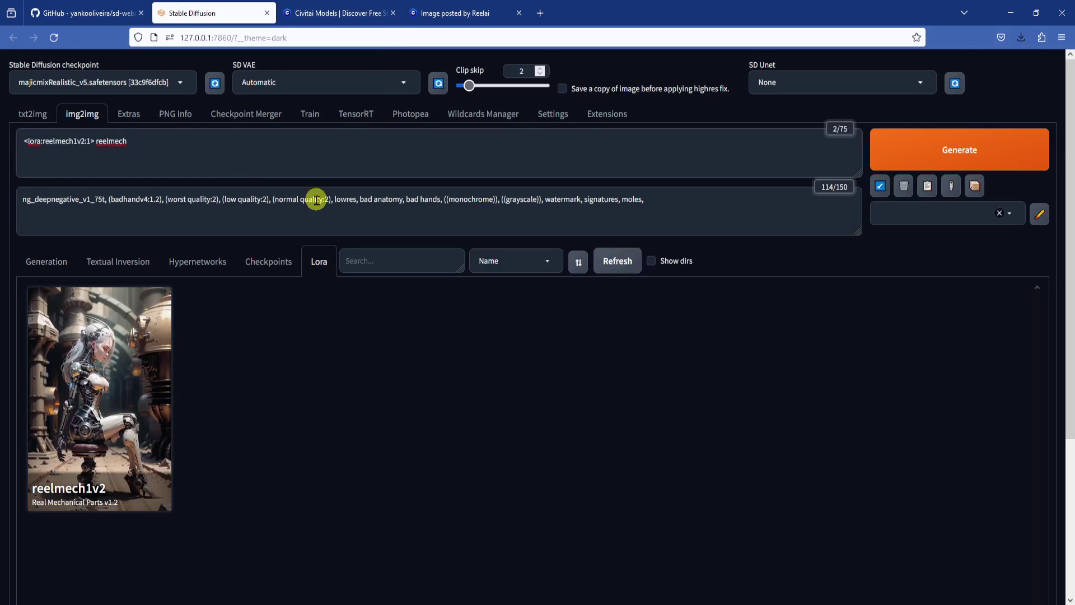
Add 'robot arm' to the prompt and mask her left hair, shoulder, chest and edge.
text(robot arm,)
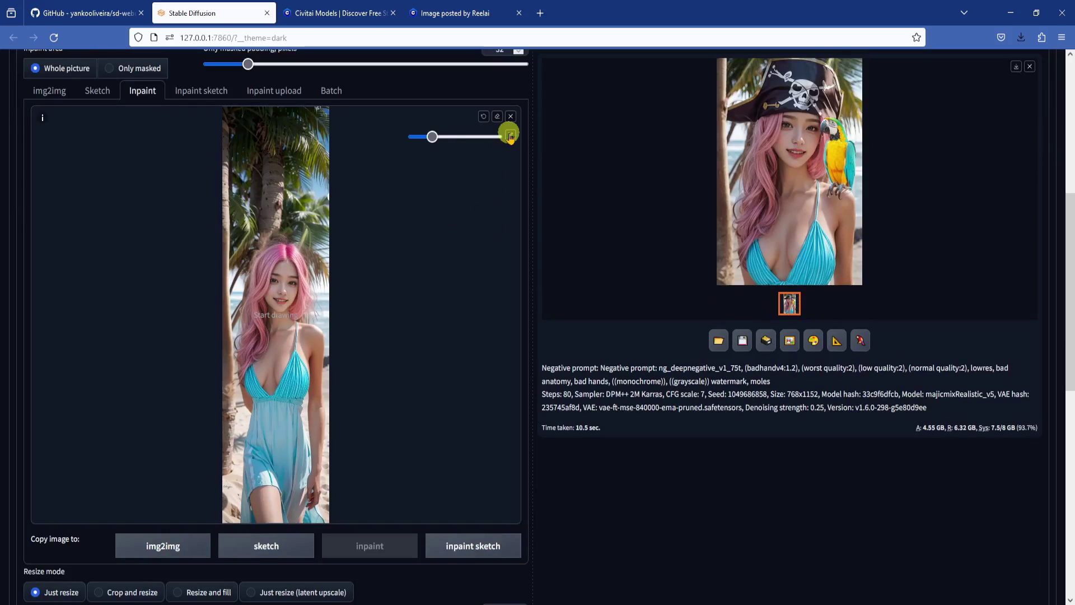
drag(432, 136, 448, 137)
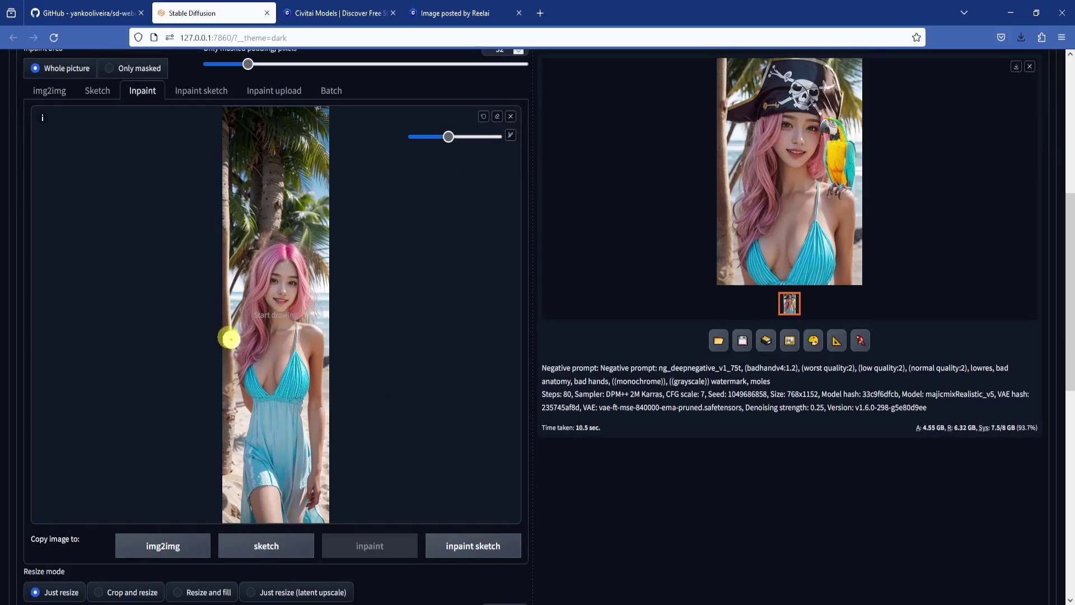
mouse_move(243, 331)
mouse_down()
mouse_move(241, 501)
mouse_move(244, 350)
mouse_move(236, 474)
mouse_up()
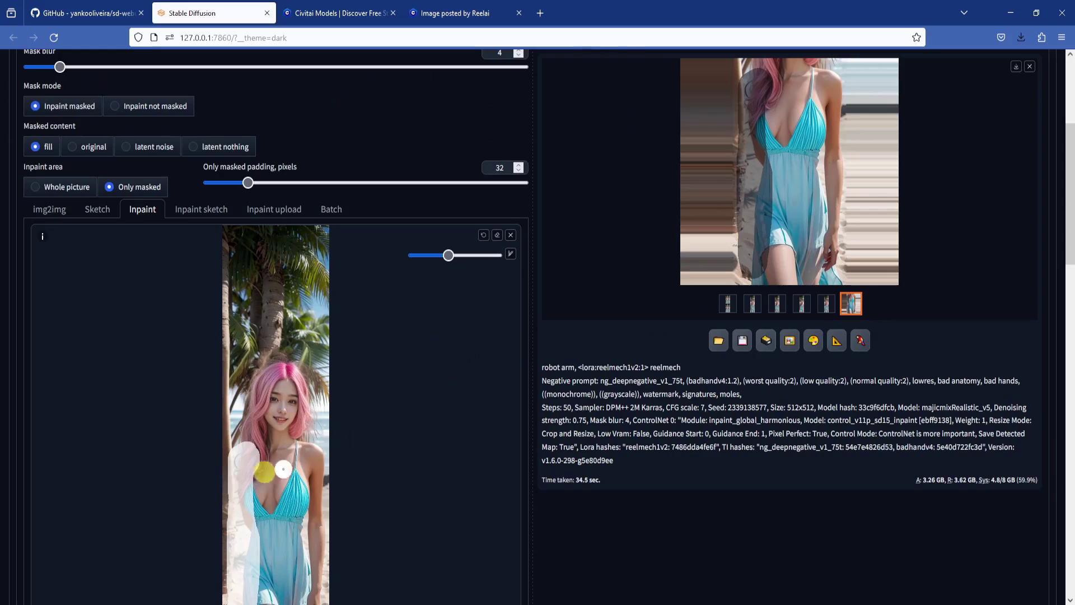
mouse_move(265, 472)
mouse_down()
mouse_move(259, 448)
mouse_move(241, 444)
mouse_move(257, 456)
mouse_move(250, 448)
mouse_move(233, 461)
mouse_move(260, 456)
mouse_up()
scroll(284, 386, down, 3)
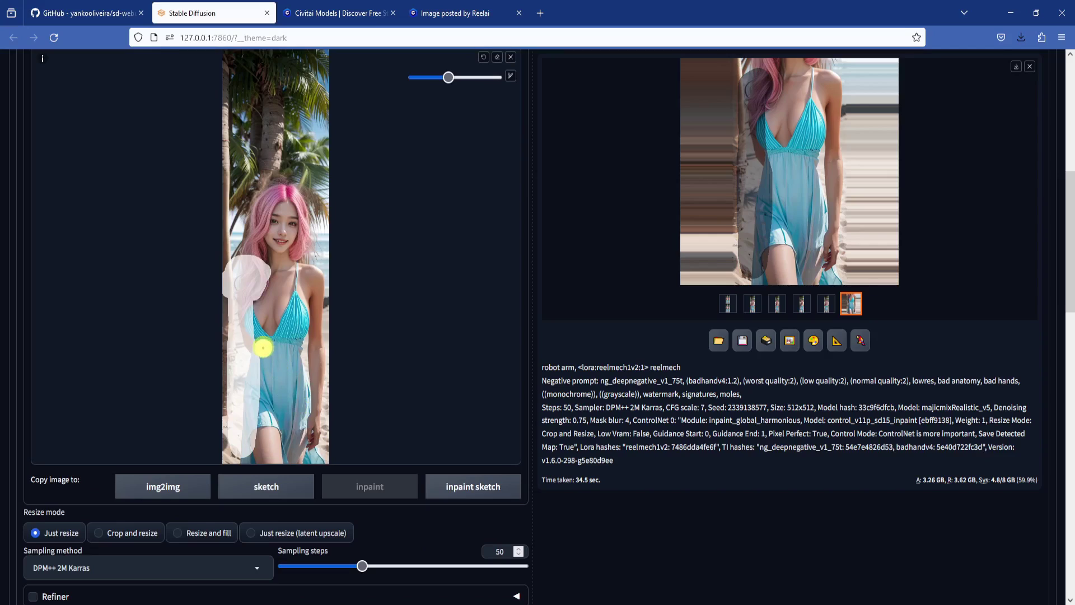
drag(228, 314, 230, 439)
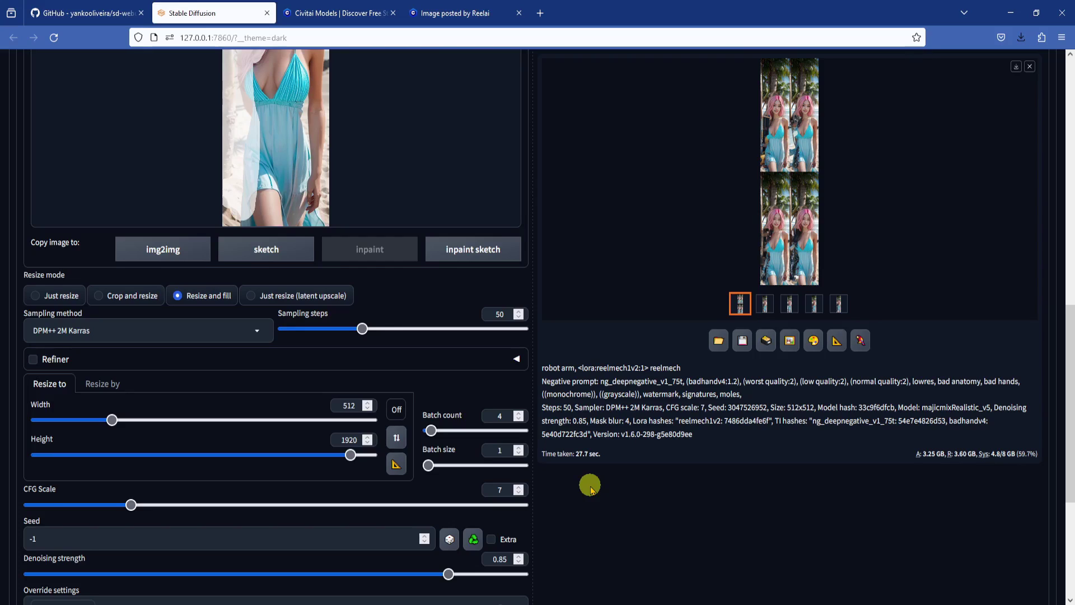
Generate the robot-arm inpaints and browse the results in the full-screen viewer.
scroll(589, 485, up, 10)
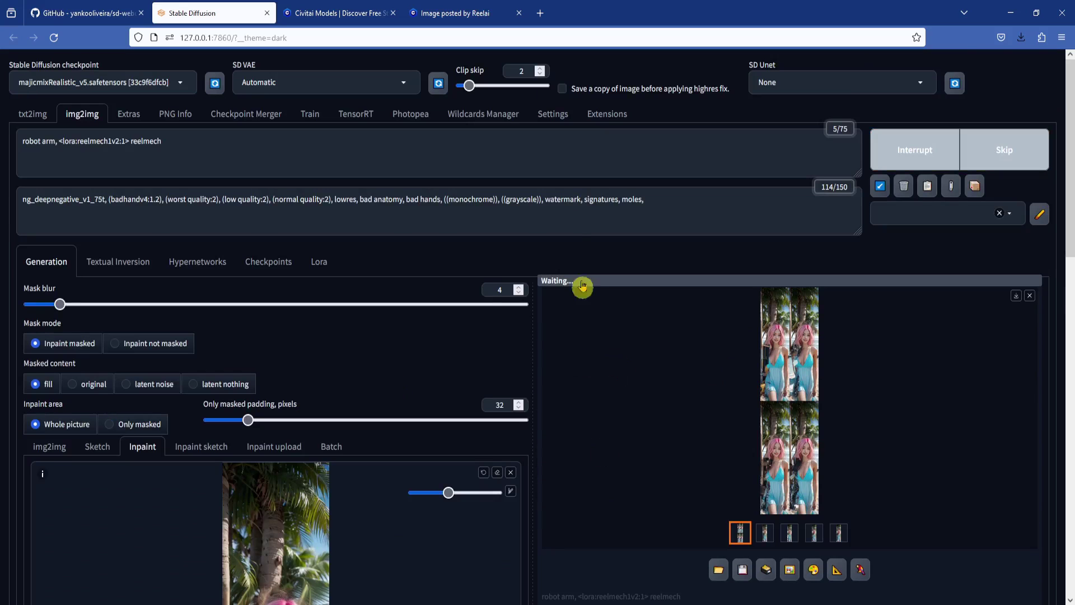
key(alt+Tab)
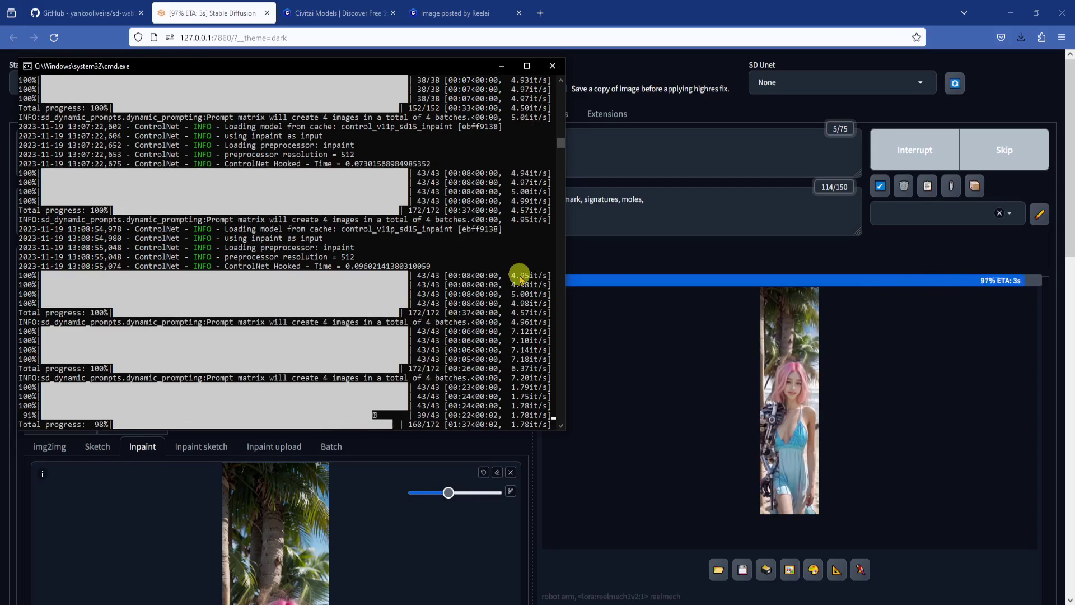
click(758, 257)
click(789, 345)
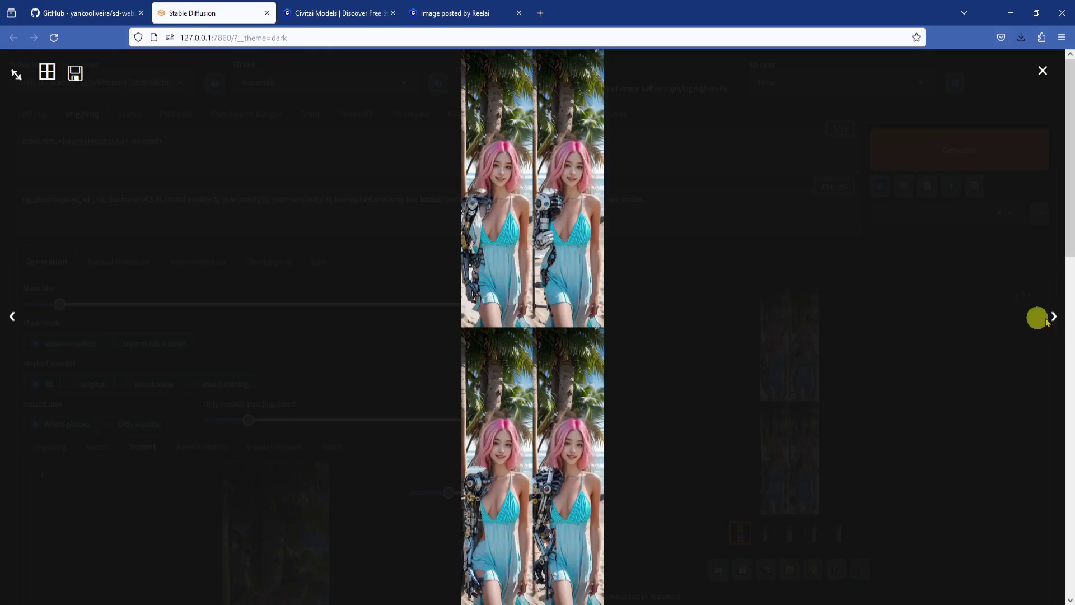
click(1054, 316)
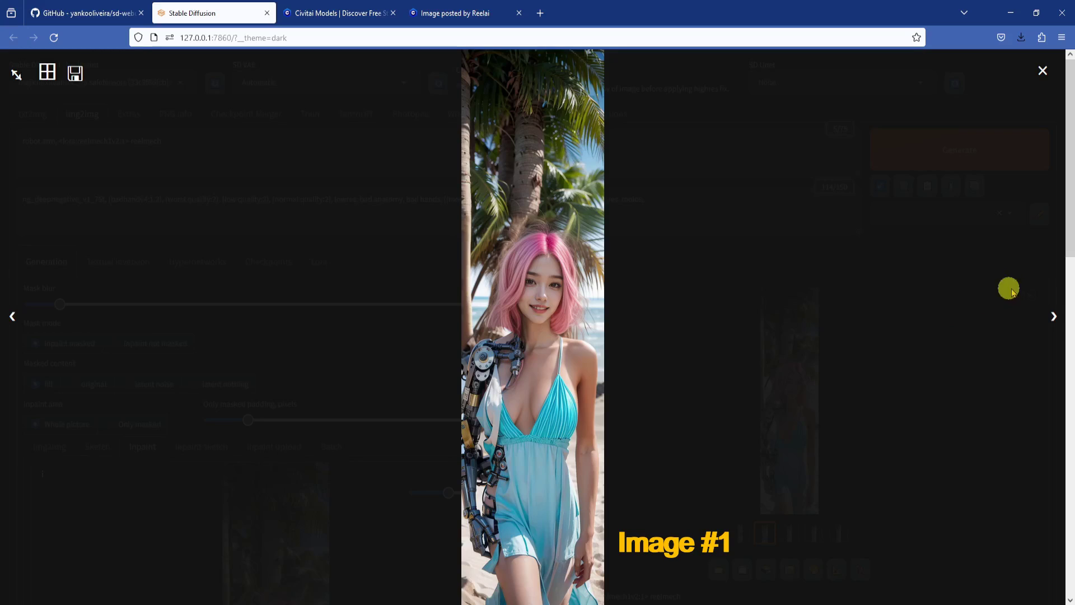
click(1054, 315)
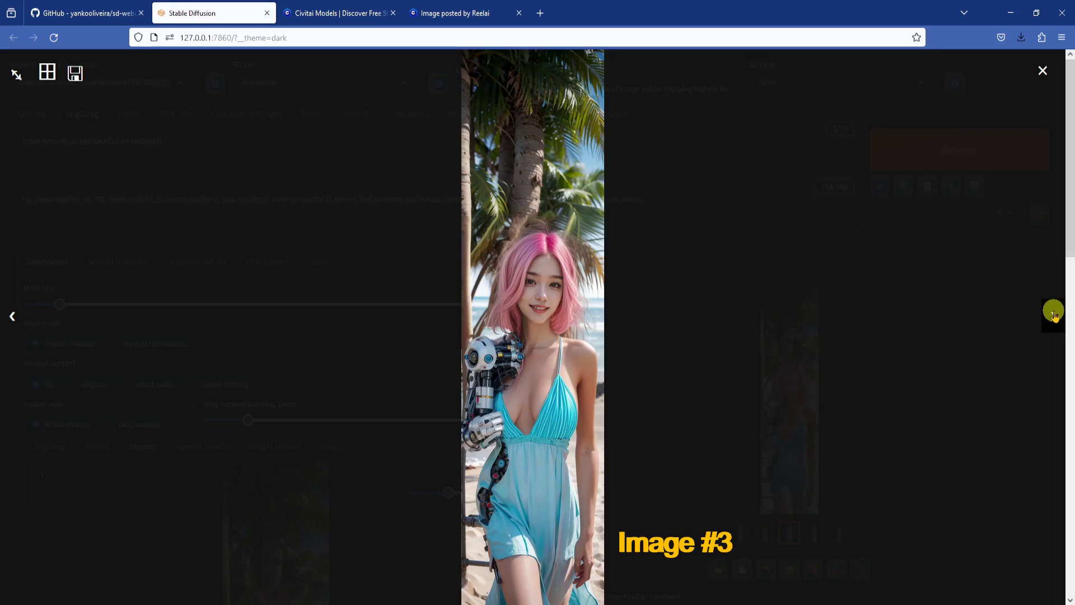
click(1054, 315)
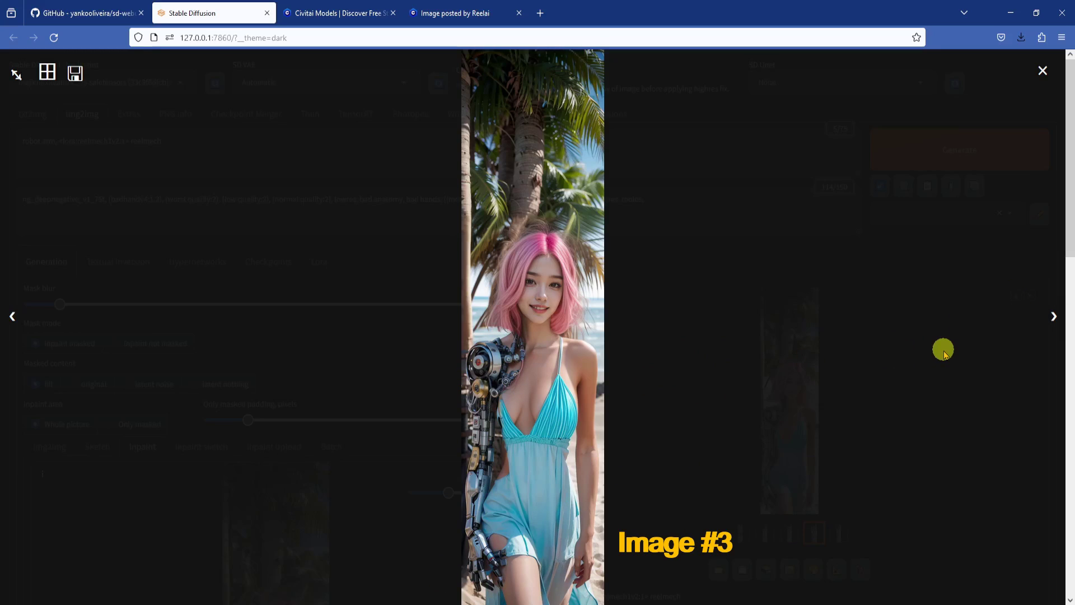
click(944, 350)
scroll(1066, 599, down, 3)
scroll(566, 448, down, 10)
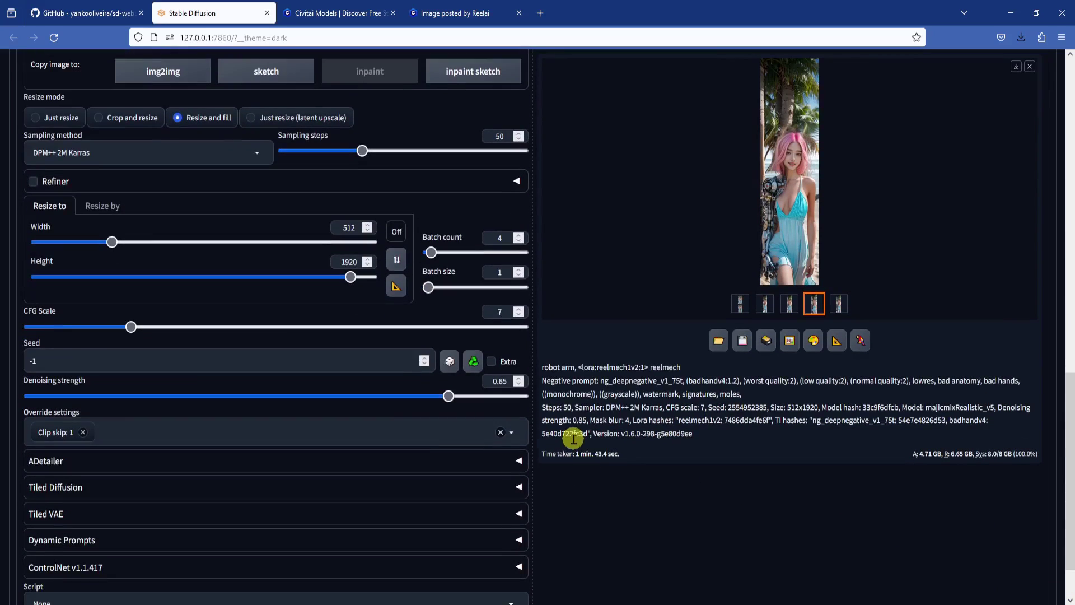
click(473, 362)
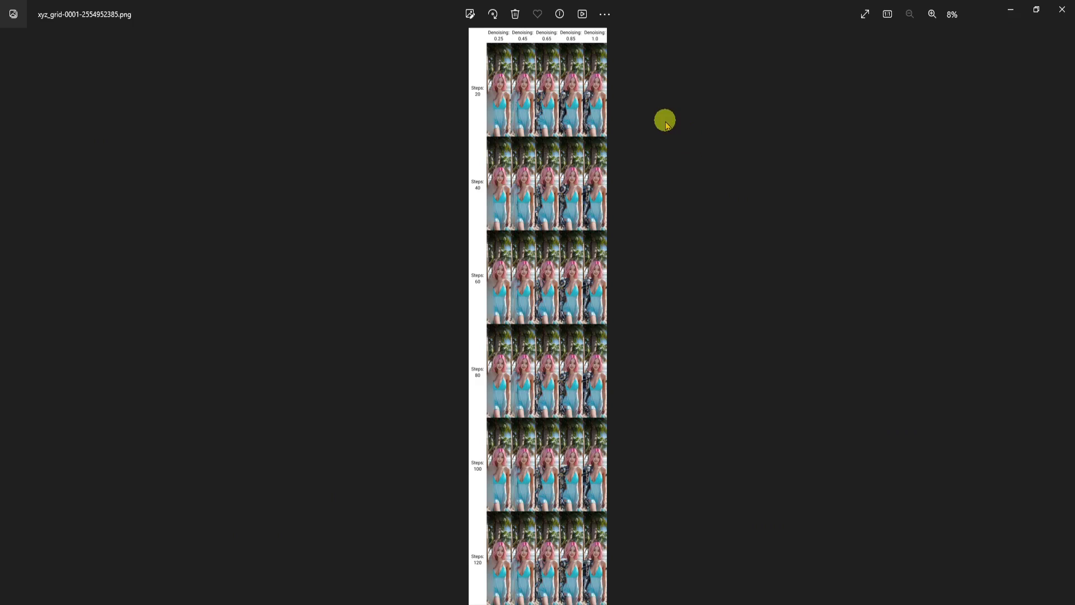
scroll(666, 121, up, 6)
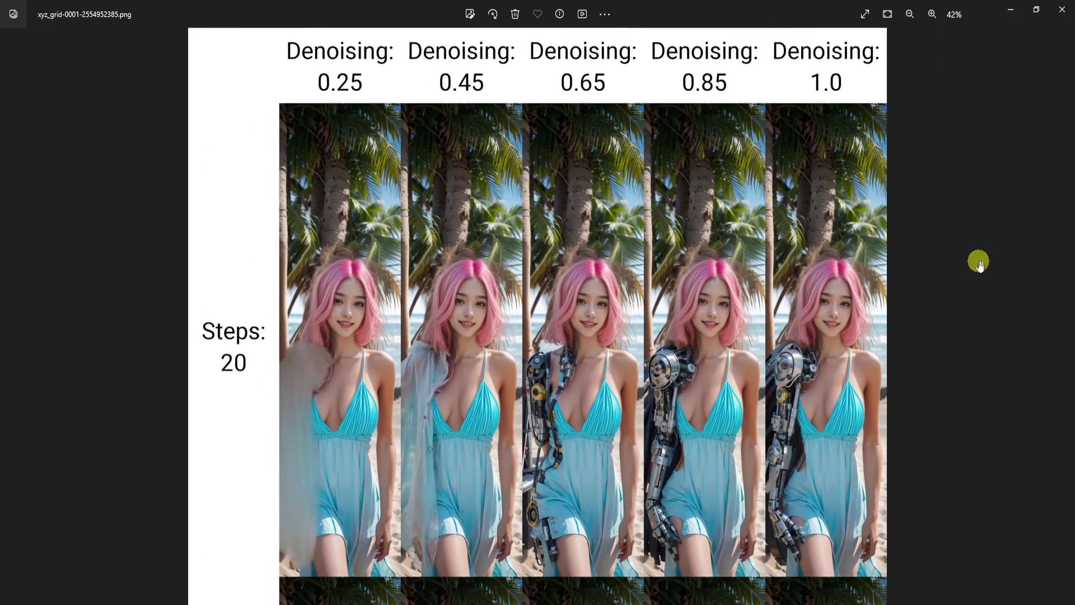
Scroll through the xyz grid comparing each step-count row across denoising 0.25–1.0.
scroll(660, 372, up, 4)
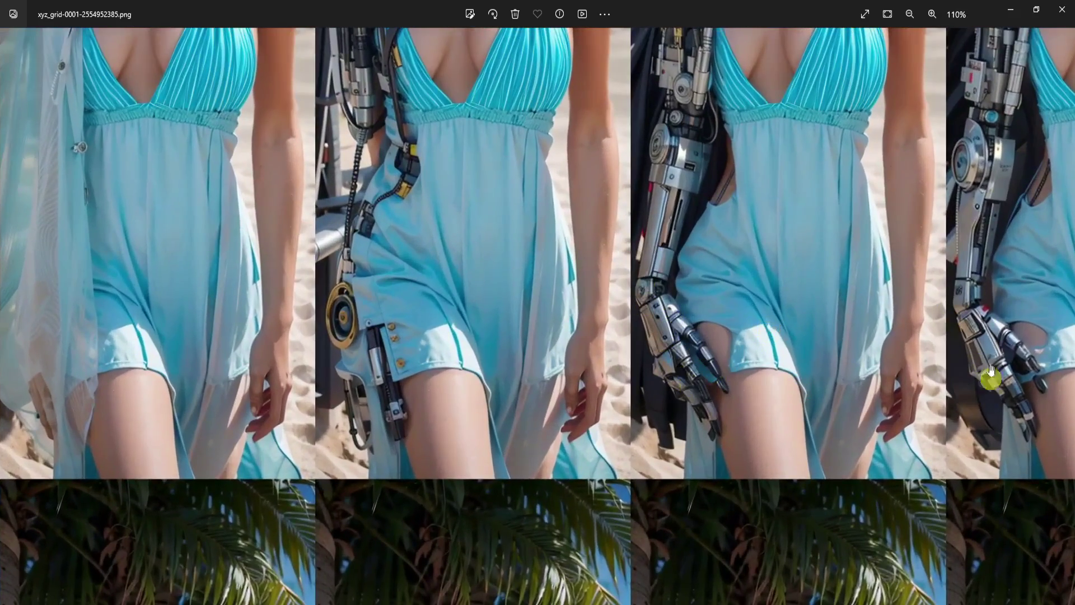
scroll(905, 347, down, 1)
scroll(904, 347, down, 3)
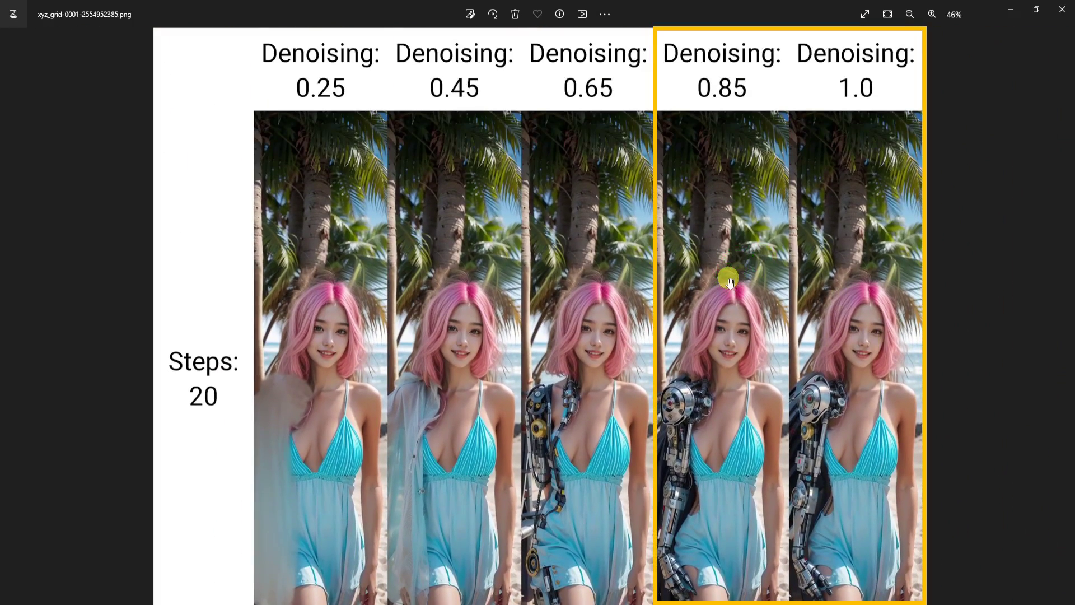
scroll(730, 281, down, 8)
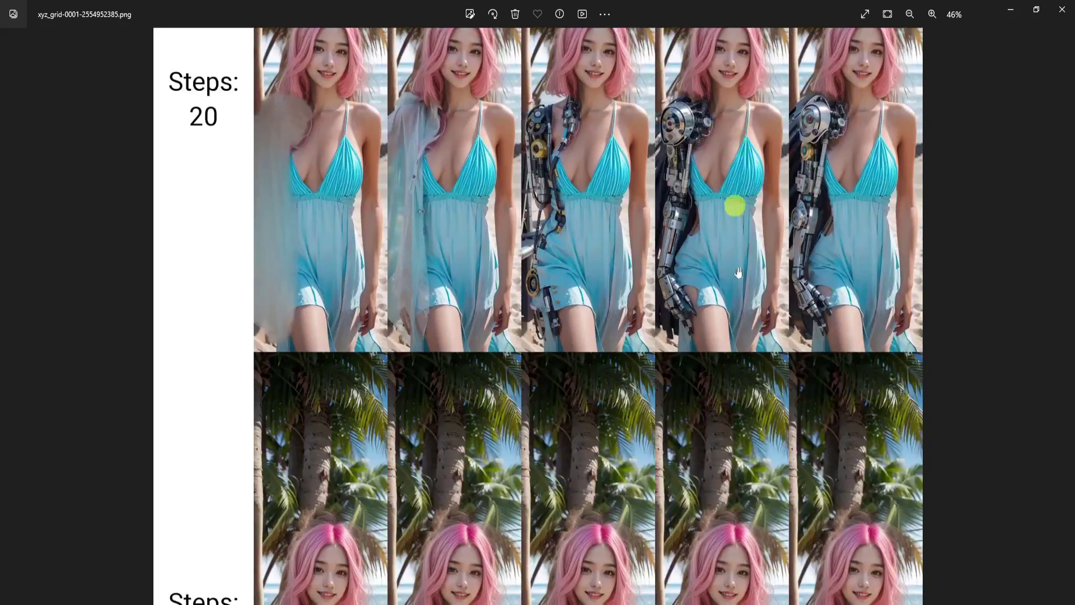
scroll(740, 336, up, 2)
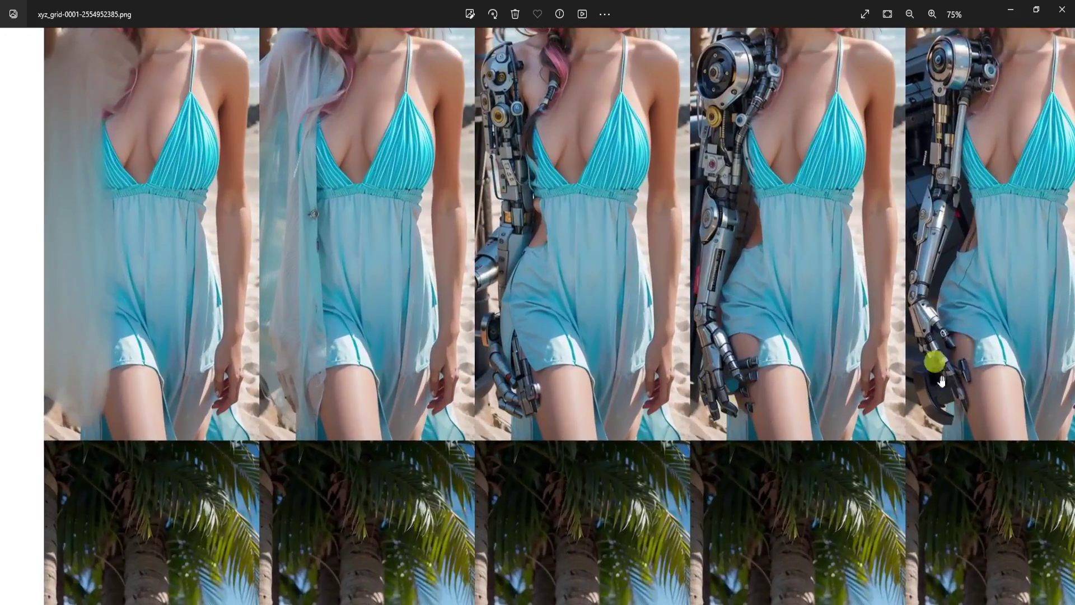
scroll(935, 360, down, 3)
scroll(773, 336, down, 3)
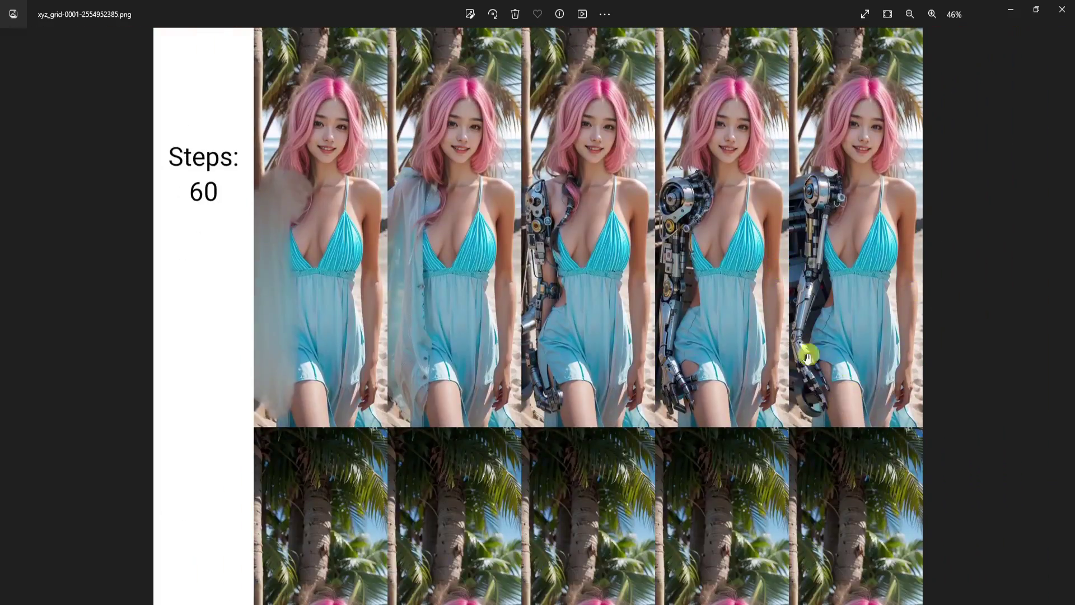
scroll(952, 254, up, 3)
scroll(775, 422, down, 2)
scroll(728, 308, down, 3)
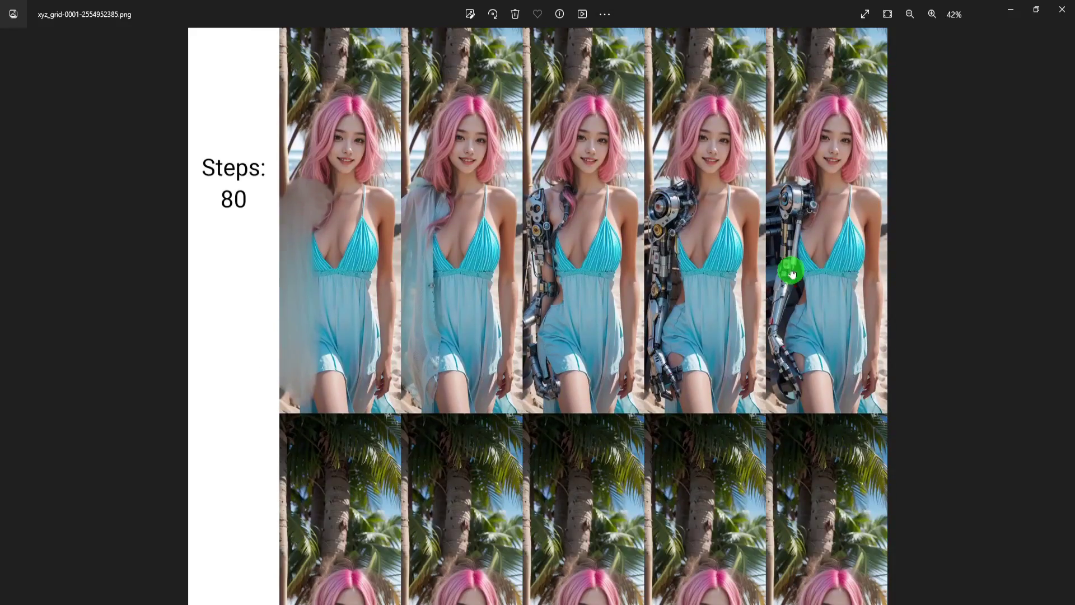
scroll(753, 343, up, 4)
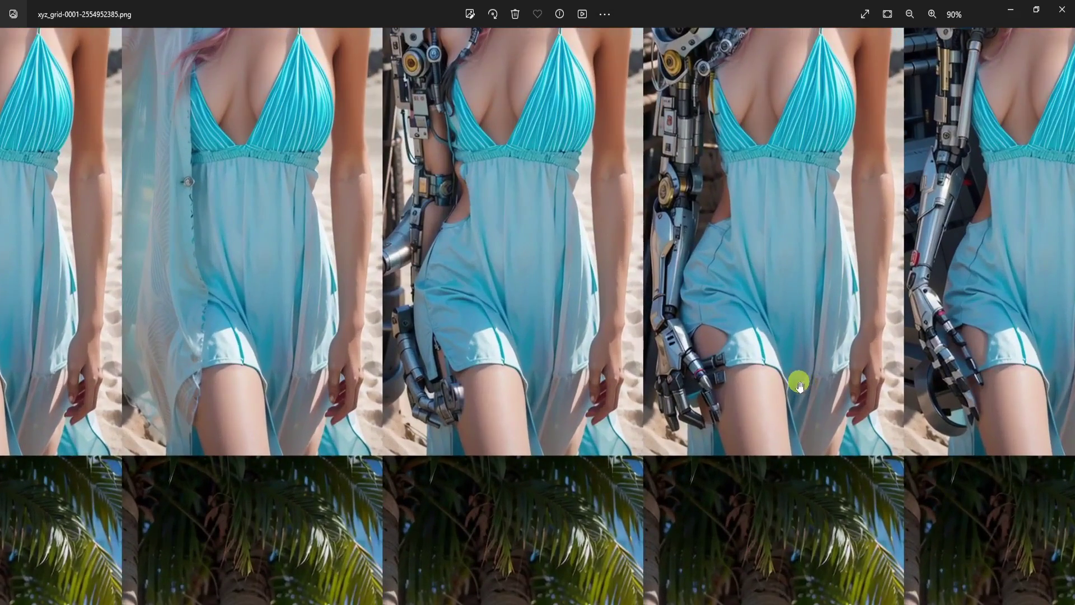
scroll(797, 379, down, 4)
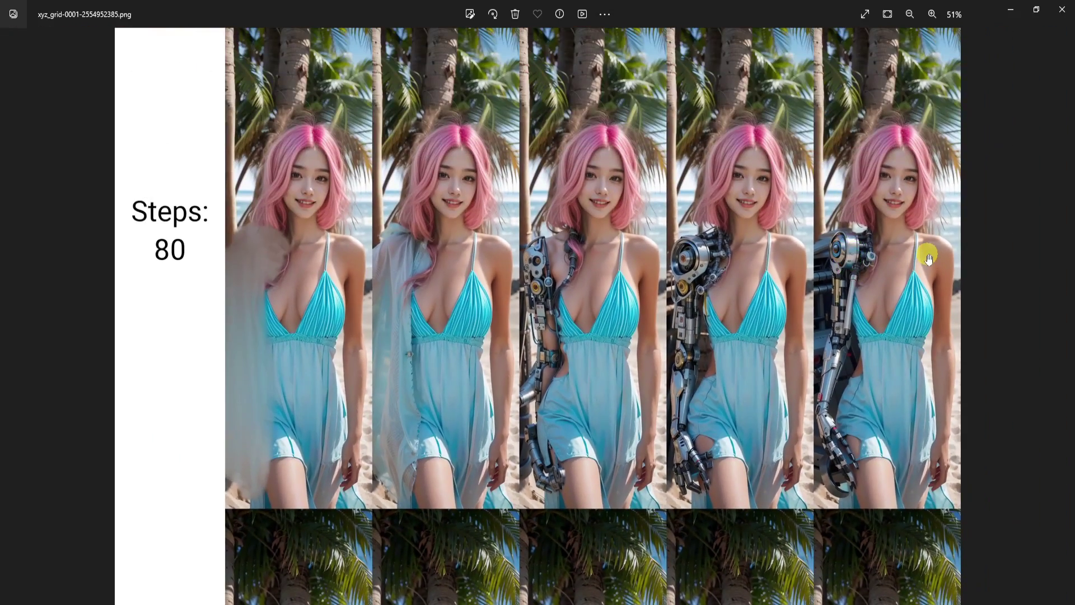
scroll(879, 352, down, 3)
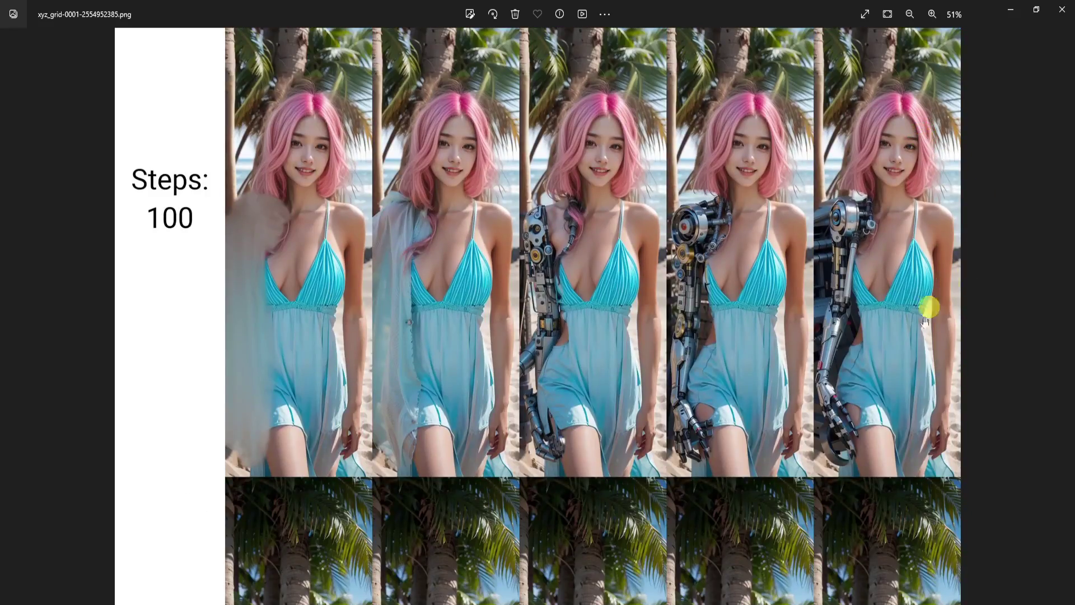
scroll(826, 429, up, 3)
scroll(756, 451, down, 4)
scroll(857, 456, down, 2)
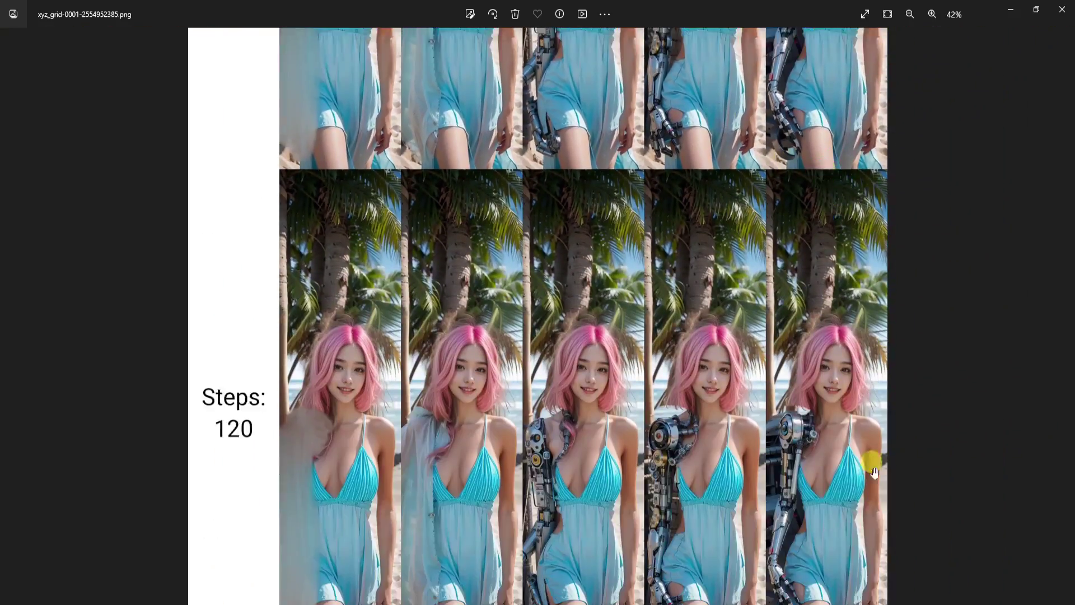
scroll(812, 415, up, 1)
scroll(766, 370, up, 2)
scroll(838, 431, down, 3)
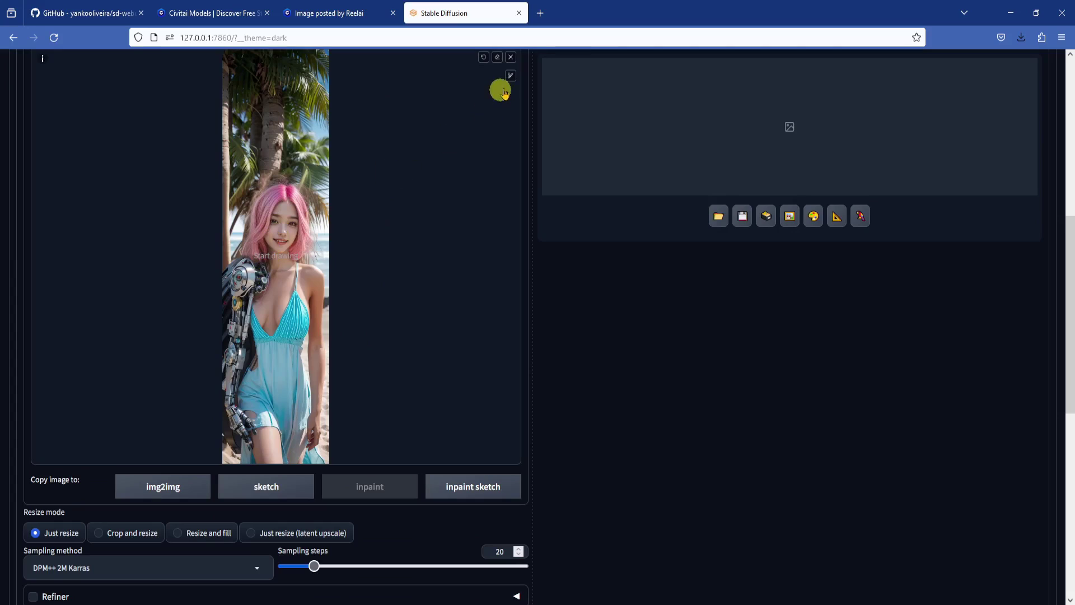
Paint the inpaint mask along the robot arm's edge, around the hand and upper shoulder.
click(511, 76)
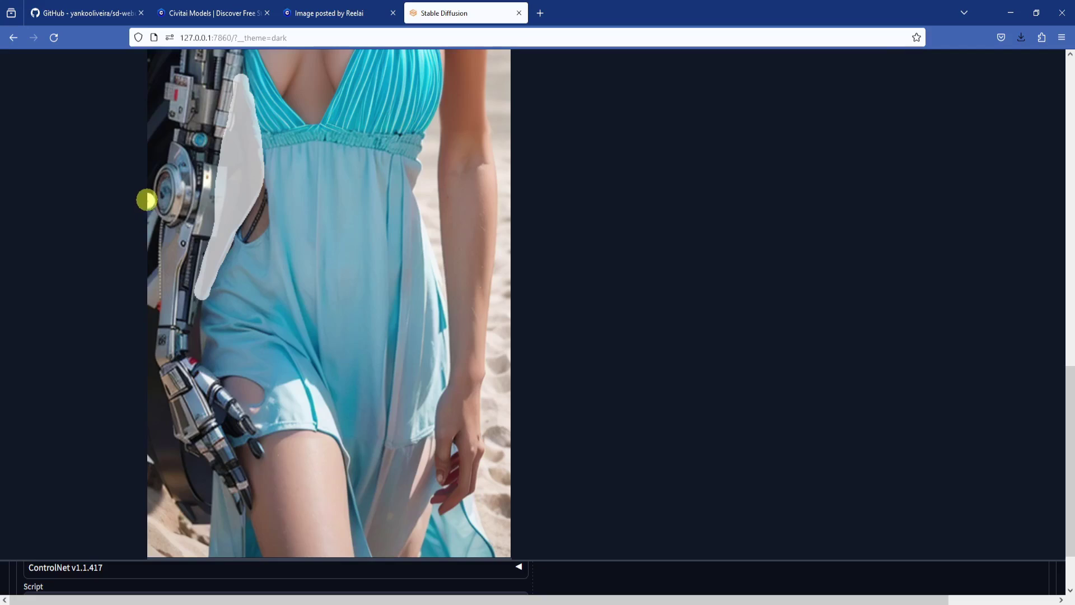
mouse_move(146, 200)
mouse_down()
mouse_move(149, 374)
mouse_move(147, 257)
mouse_move(151, 430)
mouse_up()
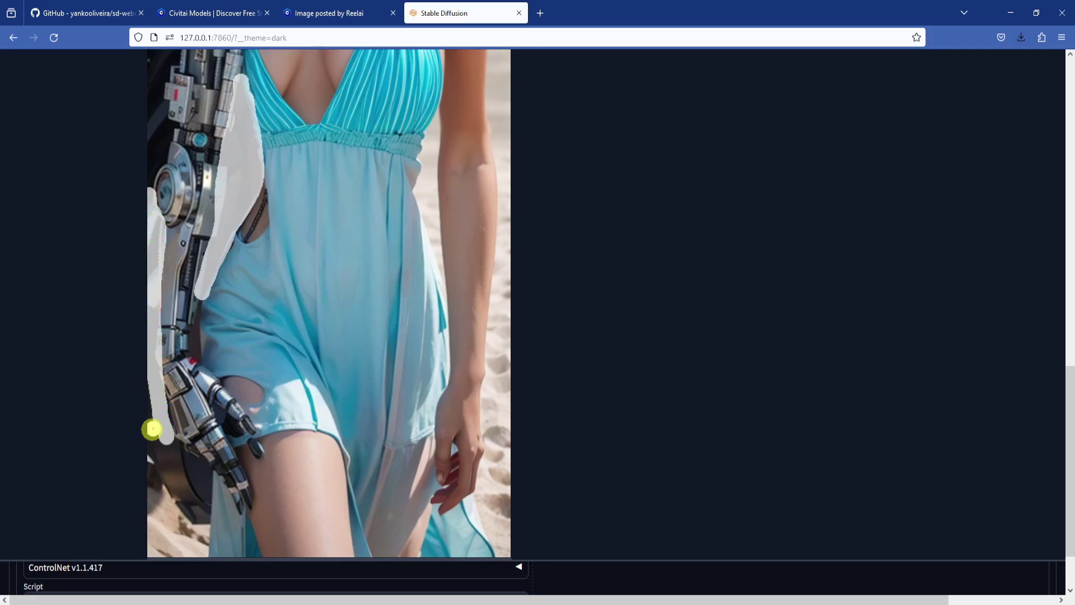
mouse_move(159, 392)
mouse_down()
mouse_move(168, 441)
mouse_move(201, 461)
mouse_move(206, 504)
mouse_move(178, 500)
mouse_move(149, 377)
mouse_move(161, 444)
mouse_move(151, 449)
mouse_move(189, 480)
mouse_up()
scroll(185, 468, up, 5)
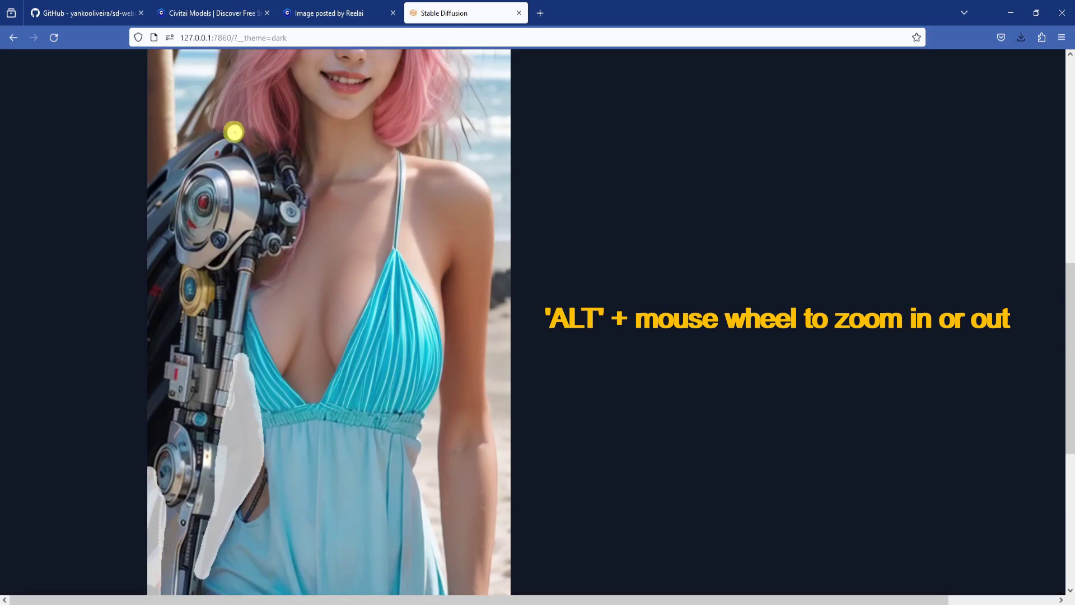
mouse_move(233, 132)
mouse_down()
mouse_move(199, 150)
mouse_move(174, 195)
mouse_move(175, 316)
mouse_move(161, 386)
mouse_up()
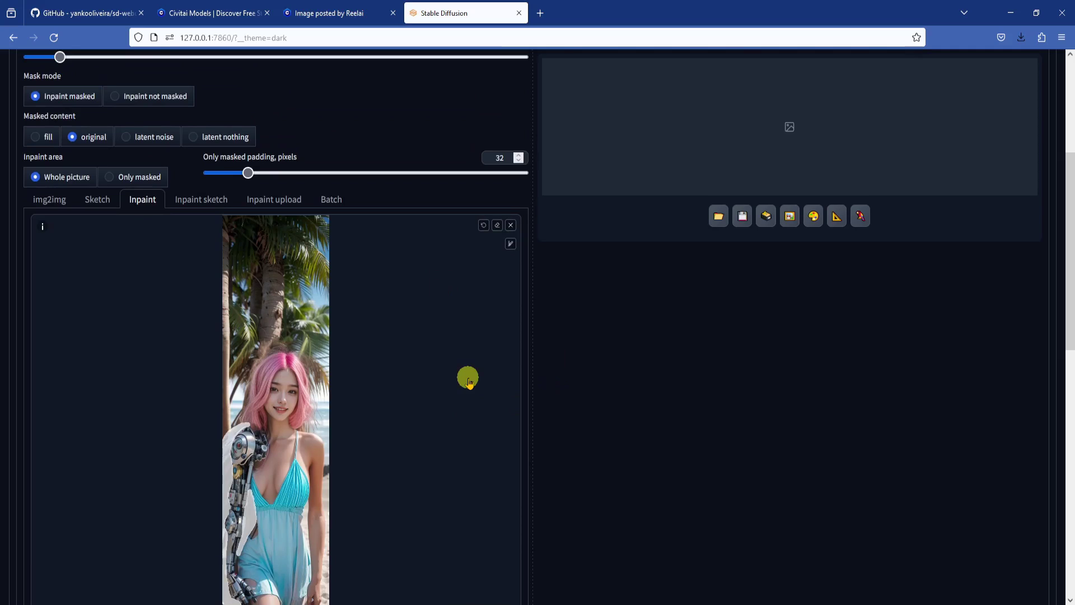
scroll(375, 346, up, 2)
Write the 'white sandy beach' inpainting prompt.
scroll(224, 210, up, 2)
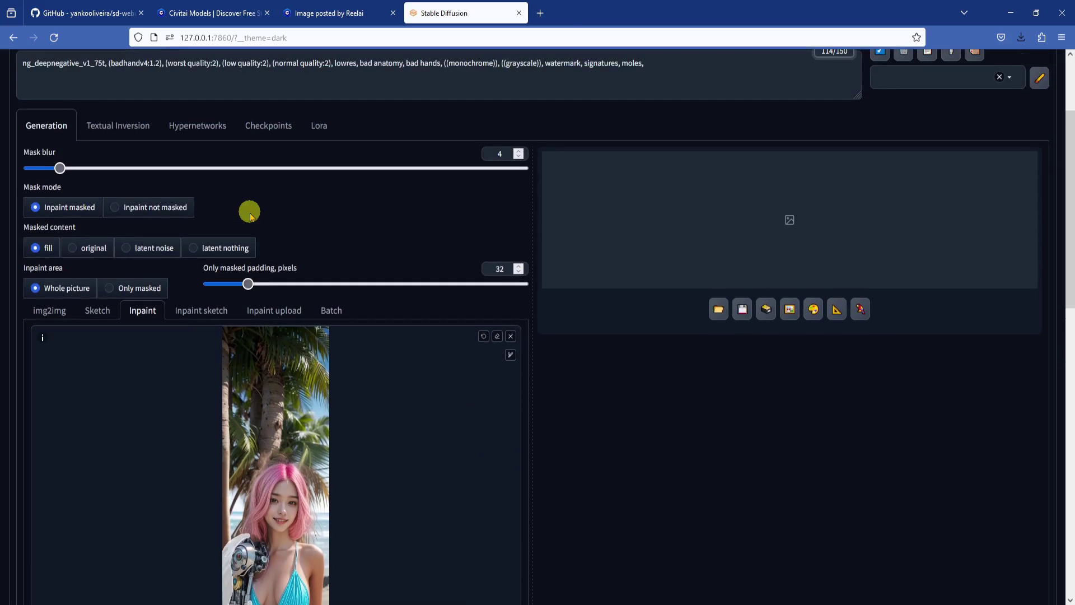
scroll(401, 280, up, 3)
click(101, 146)
text(white sandy beach)
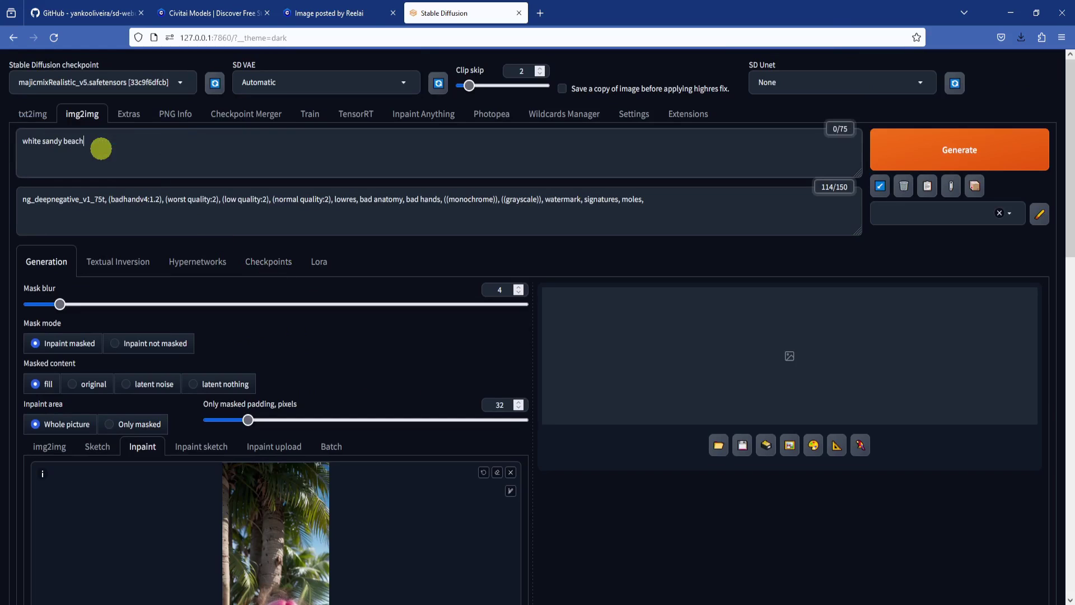
scroll(175, 144, down, 10)
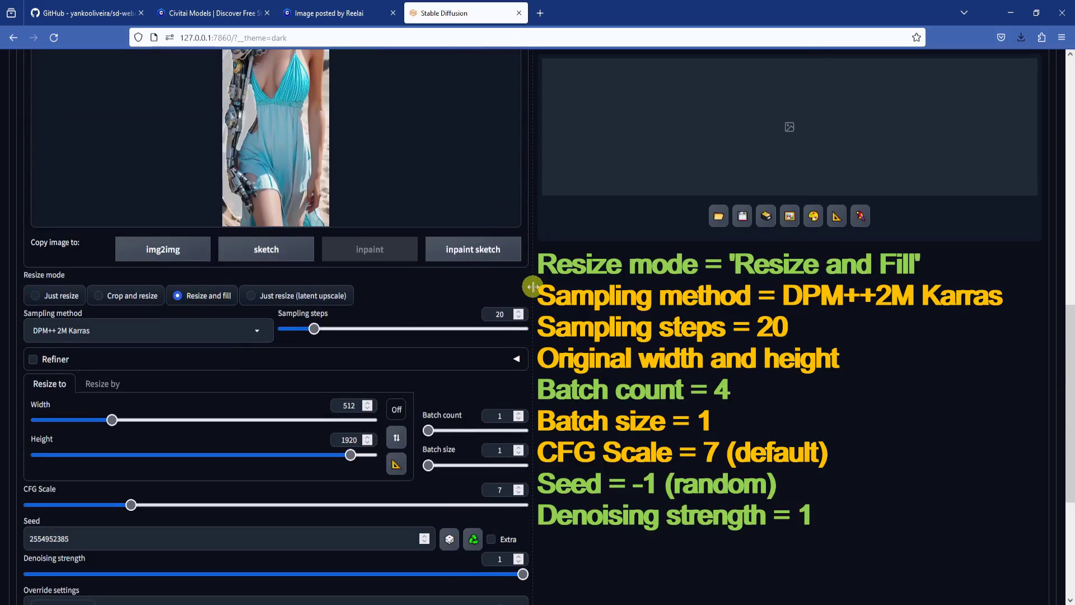
scroll(575, 284, down, 3)
Set batch count 4 and seed -1, generate, and view a result full-size.
double_click(498, 239)
text(4)
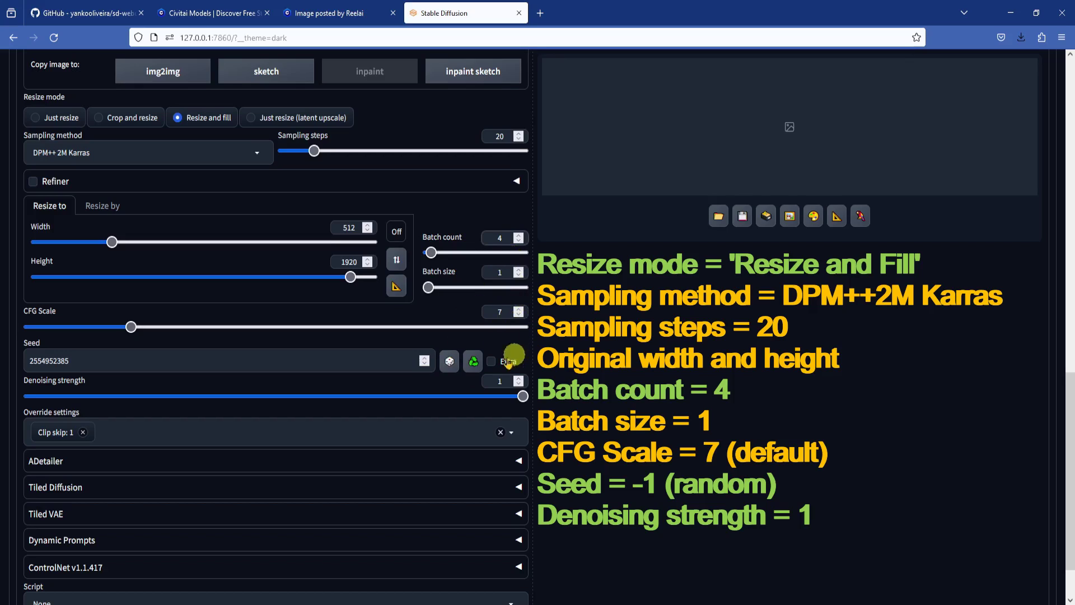
click(450, 361)
scroll(619, 369, down, 2)
scroll(619, 369, up, 10)
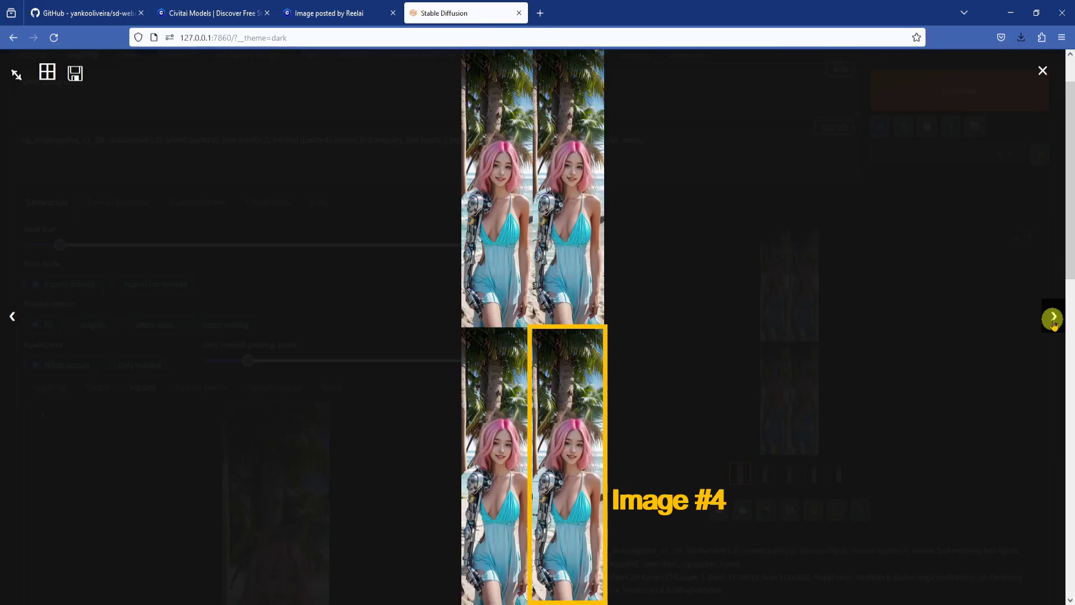
click(1054, 318)
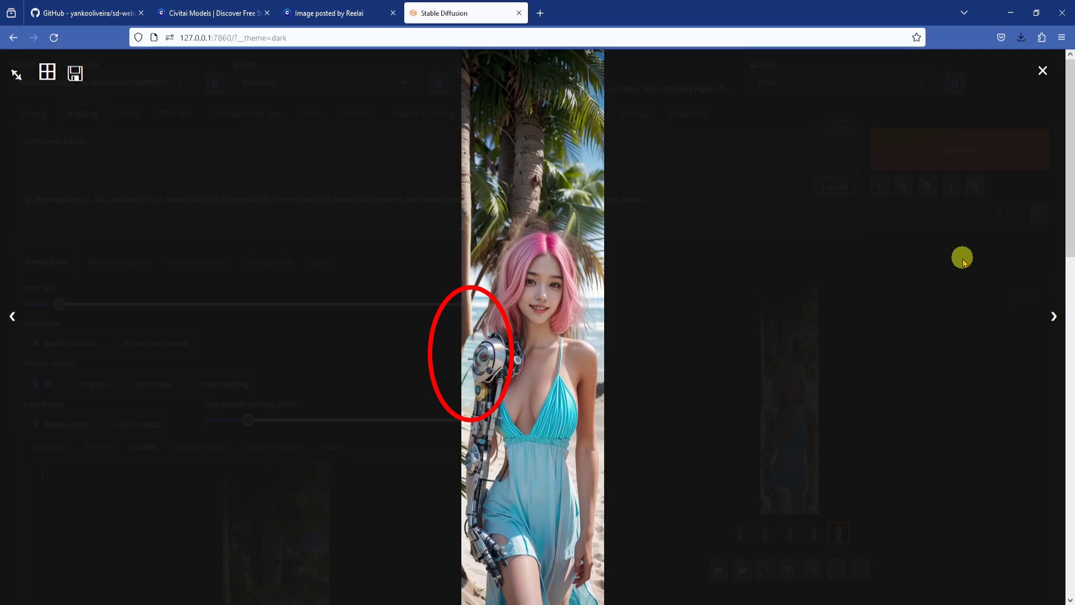
Send the result to Inpaint sketch and paint brown over the gap beside the arm.
click(962, 259)
scroll(568, 557, down, 3)
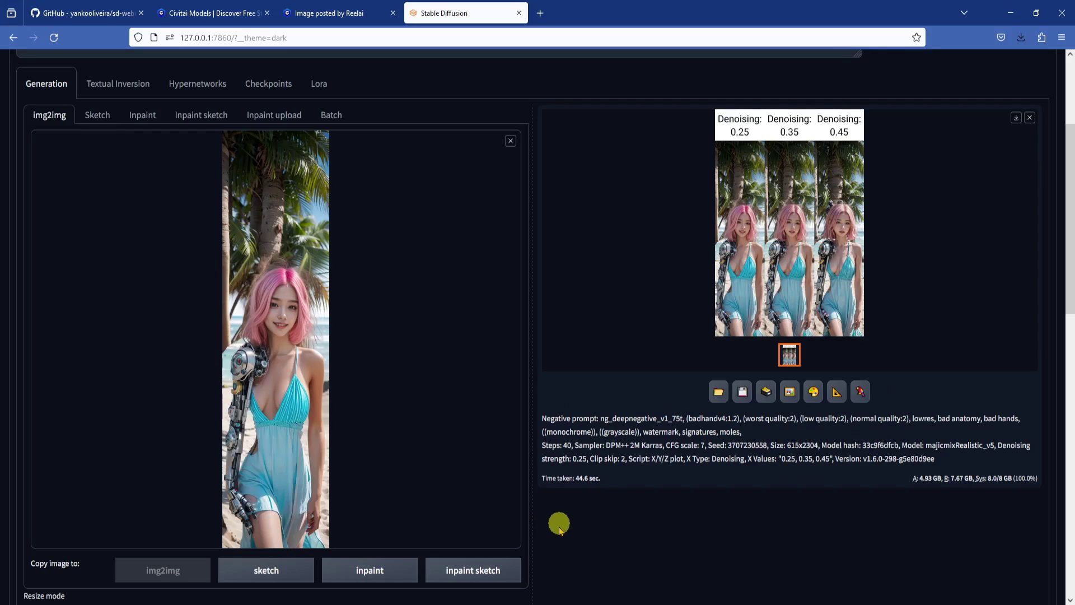
click(473, 571)
scroll(560, 235, down, 3)
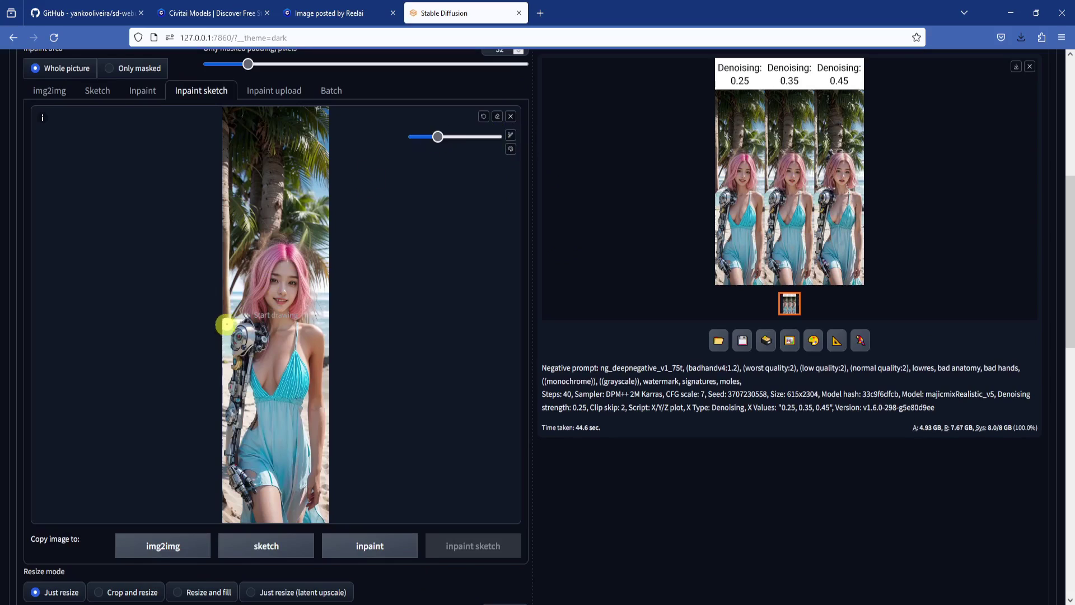
click(510, 148)
key(Return)
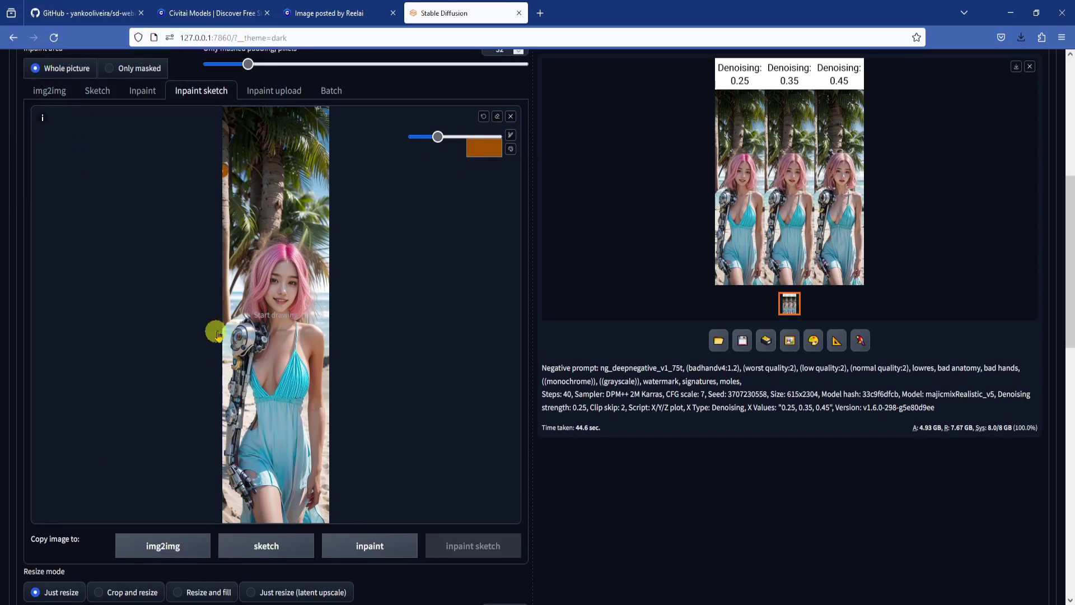
drag(224, 312, 223, 382)
scroll(395, 259, up, 6)
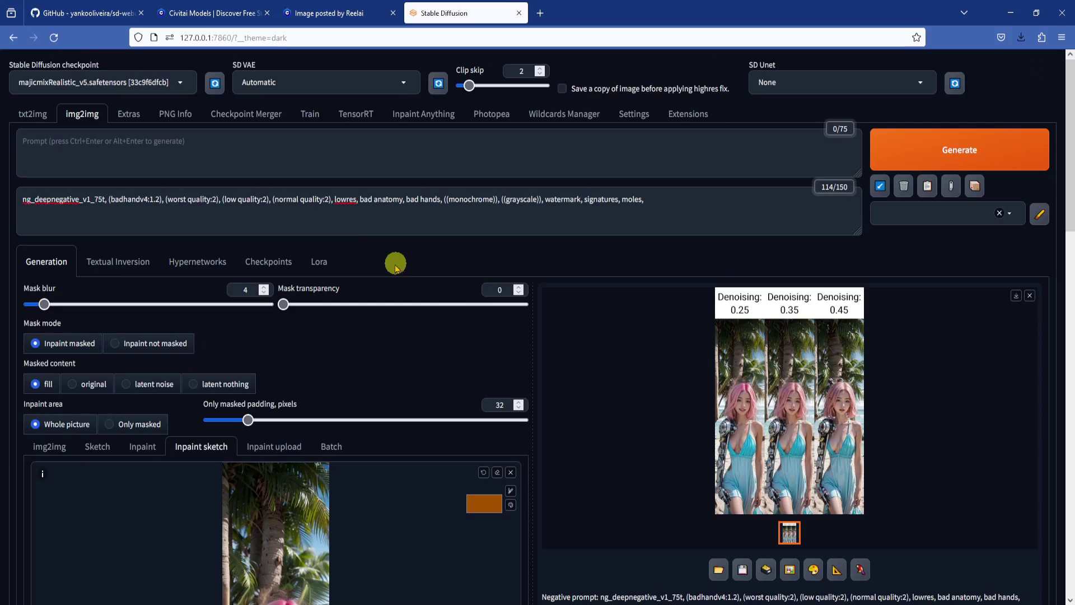
Prompt 'palm tree,' with batch count 4 and generate the variations.
click(231, 158)
text(palm tree,)
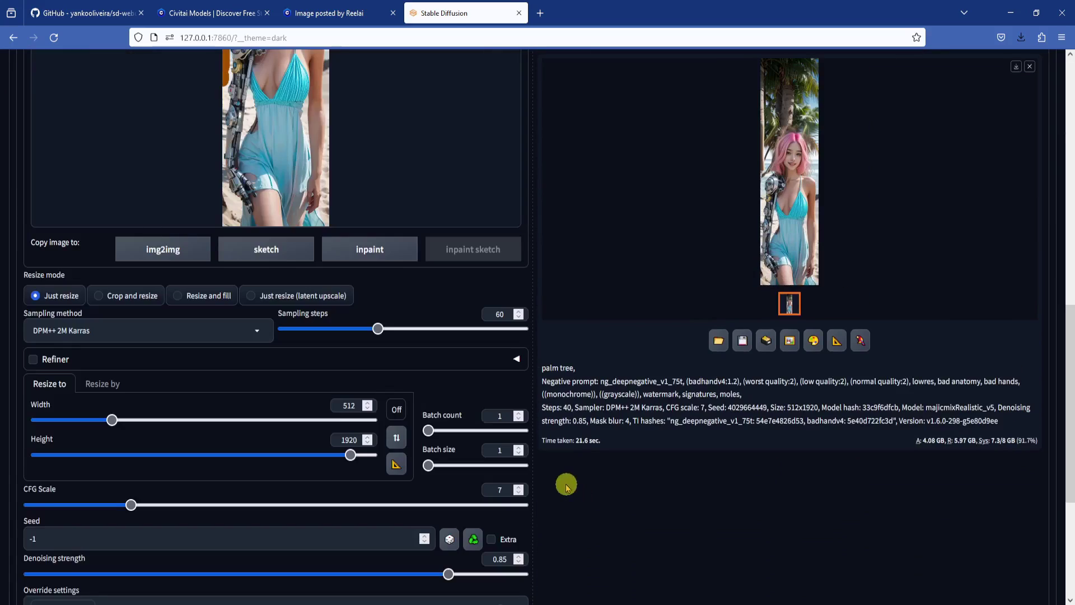
double_click(501, 416)
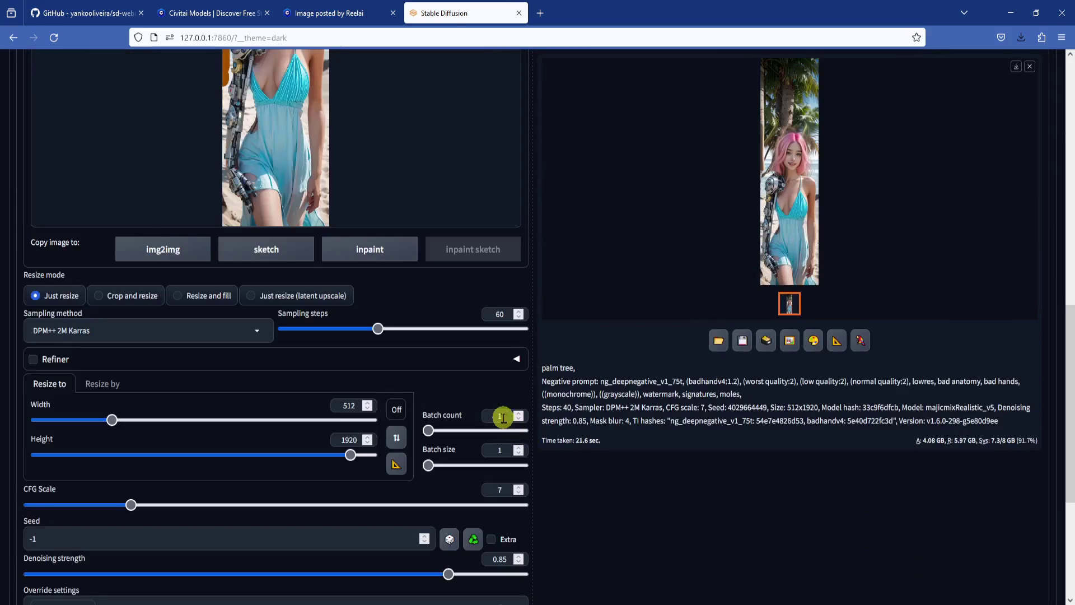
text(4)
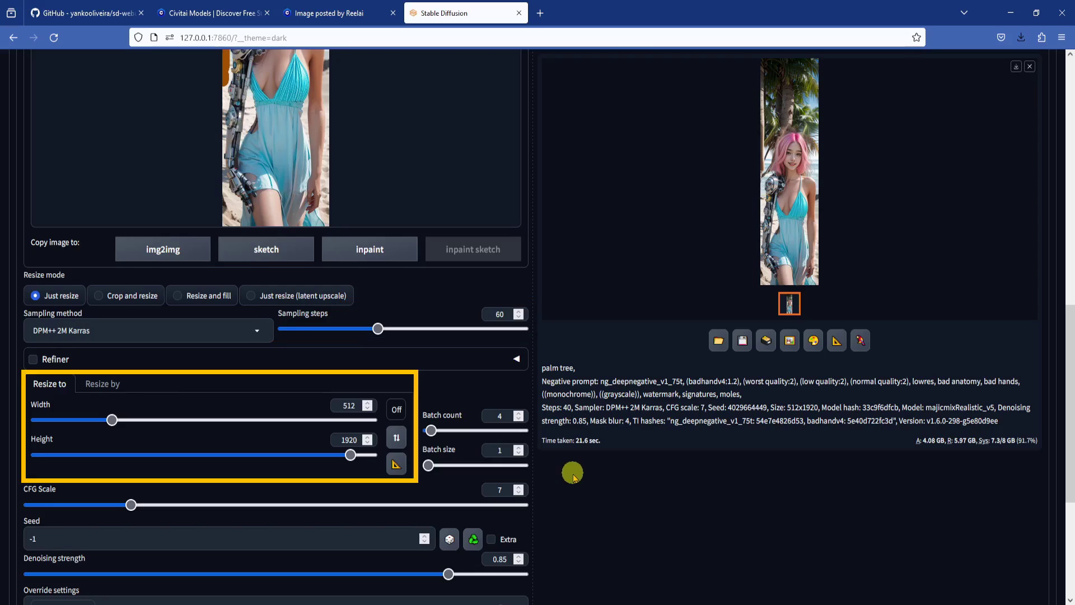
key(ctrl+Return)
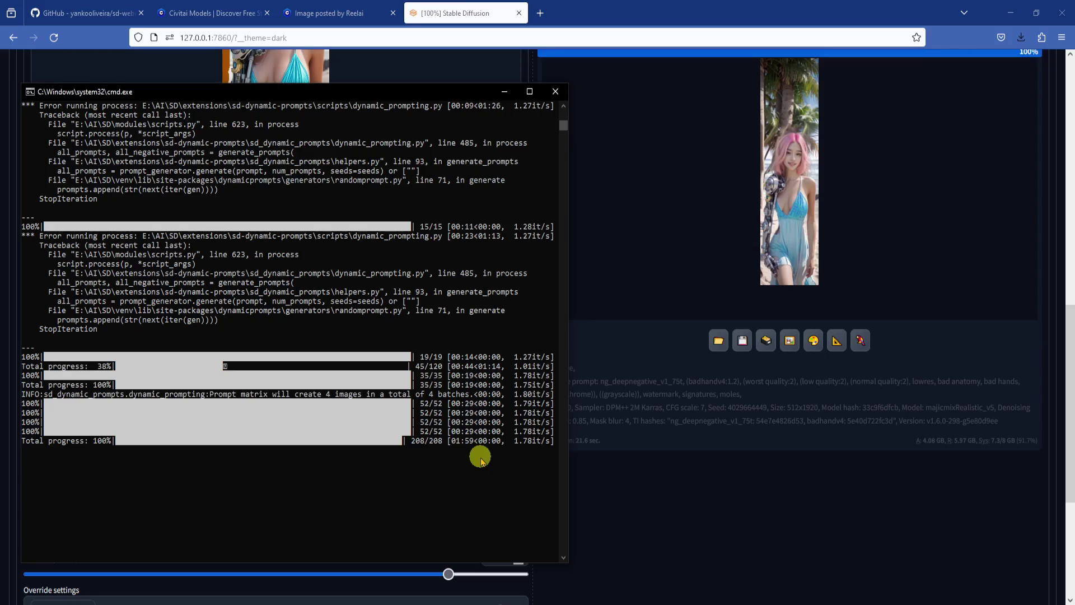
Open the palm tree output grid full-screen and step through results Image #1 to #4.
click(765, 267)
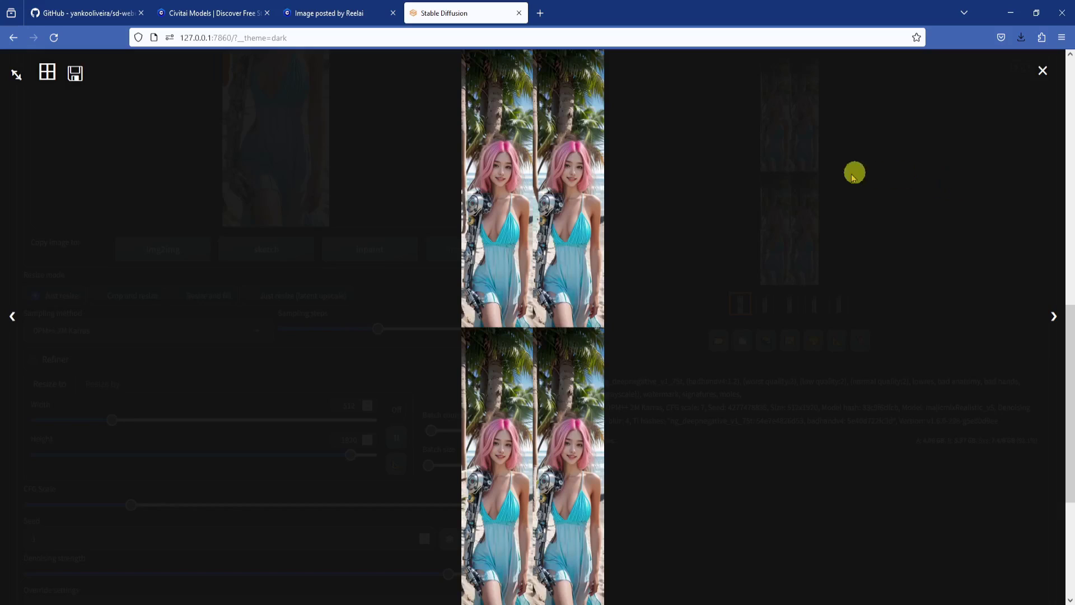
click(1053, 317)
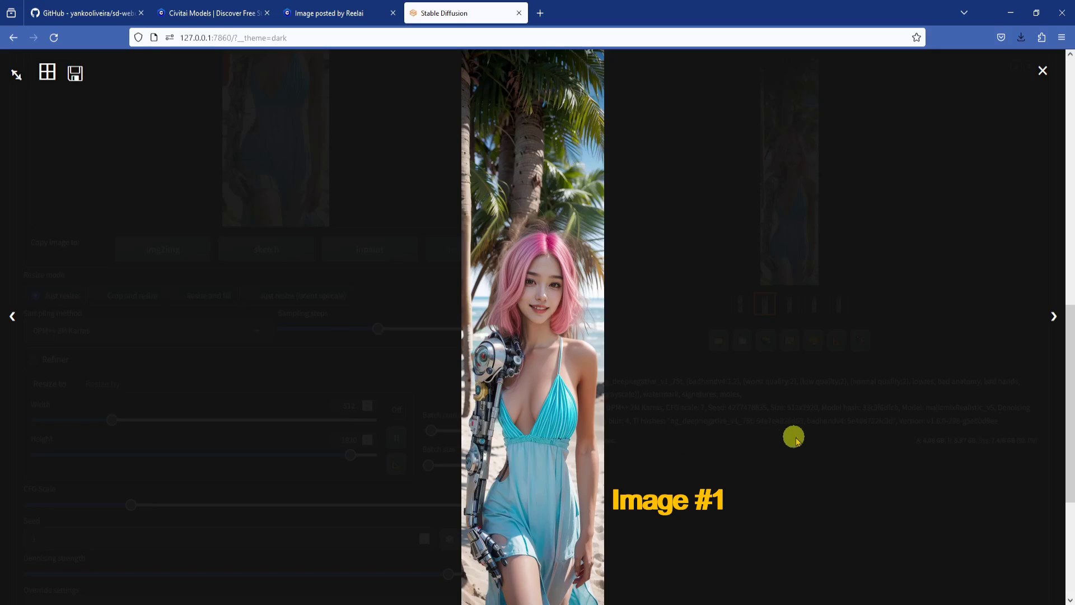
click(1052, 317)
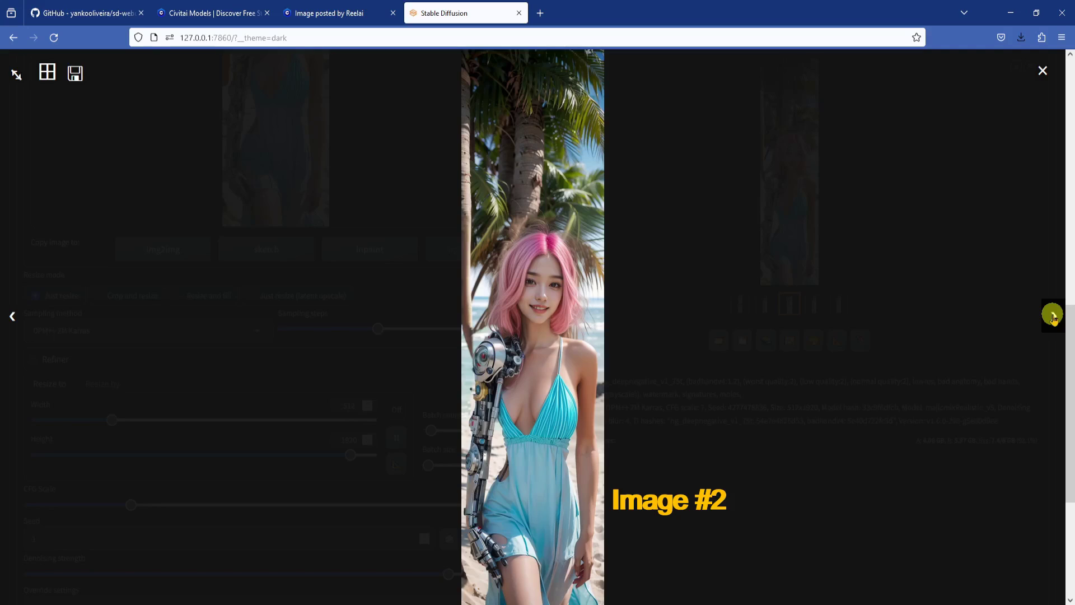
click(1052, 317)
click(1053, 317)
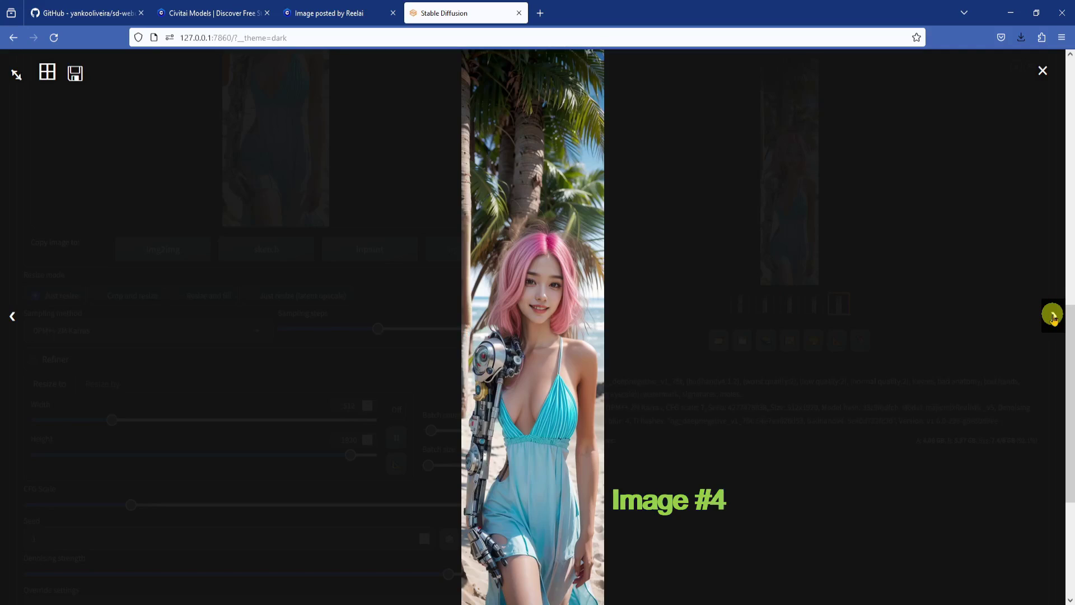
Send the chosen palm tree result to img2img and clear its prompt.
click(802, 483)
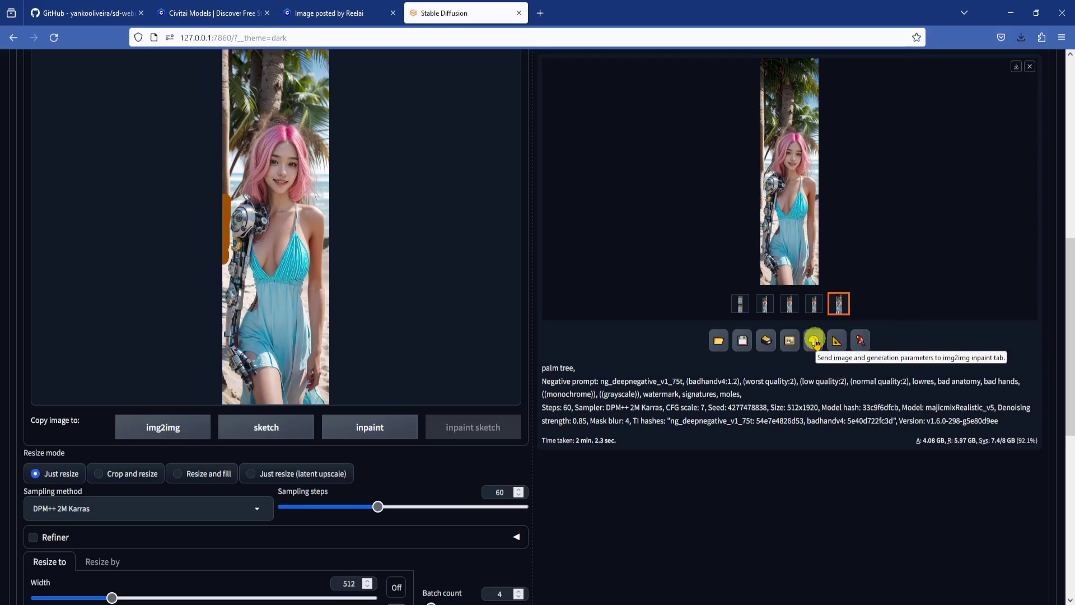
click(791, 342)
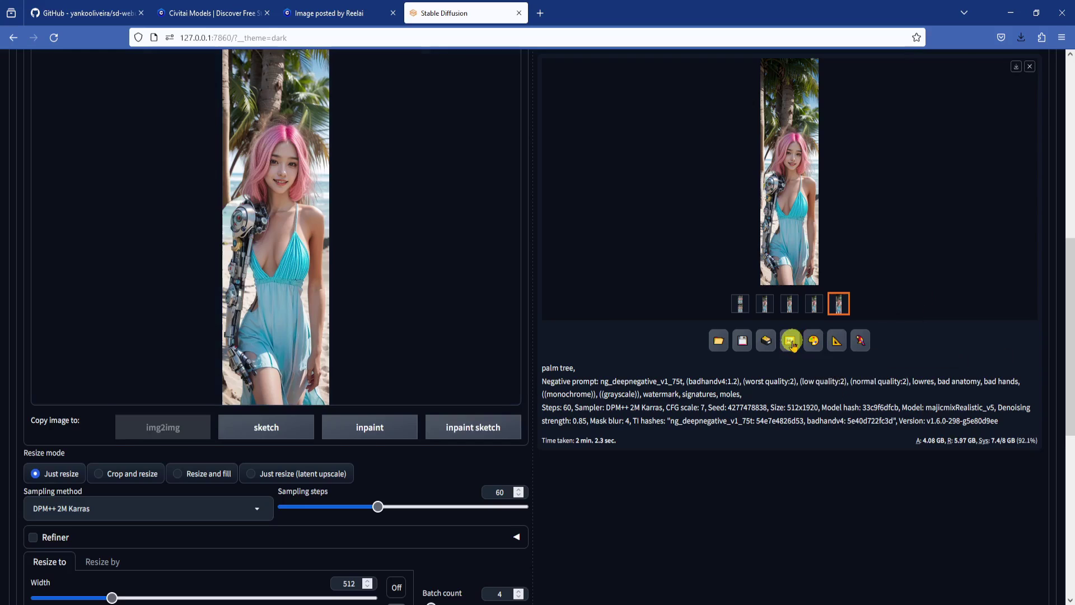
scroll(542, 314, up, 1)
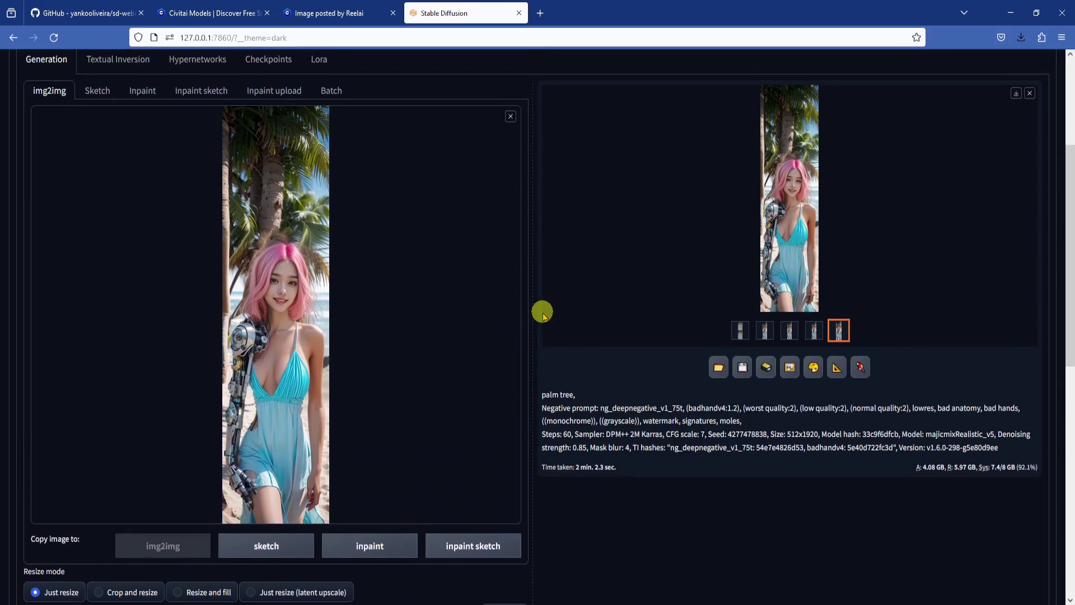
scroll(542, 314, up, 3)
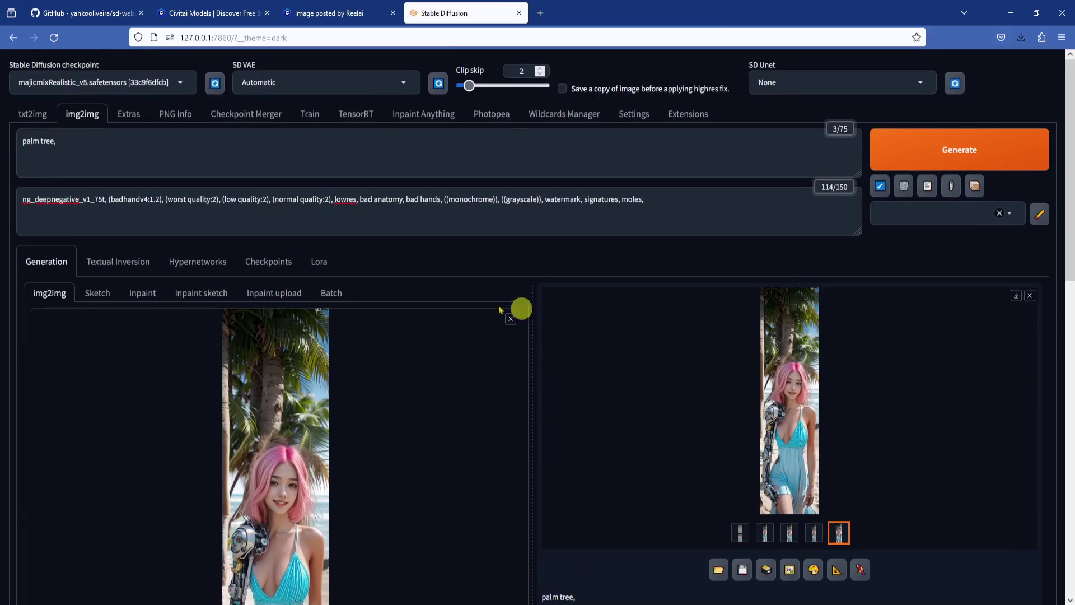
triple_click(101, 157)
key(BackSpace)
Set sampling steps to 40 and batch count to 1.
scroll(241, 189, down, 2)
scroll(442, 199, down, 4)
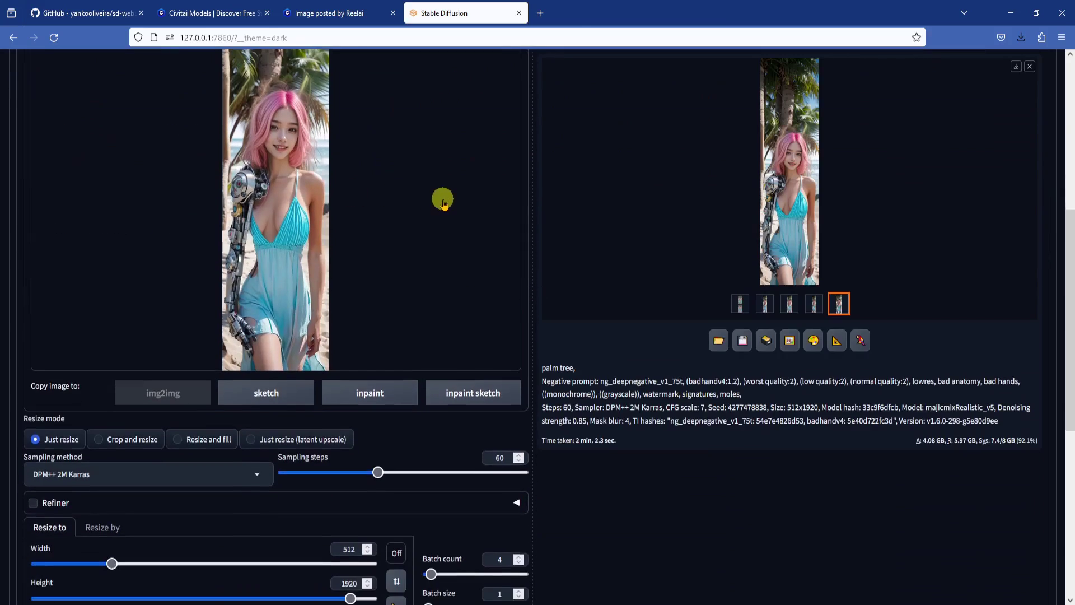
scroll(499, 241, down, 3)
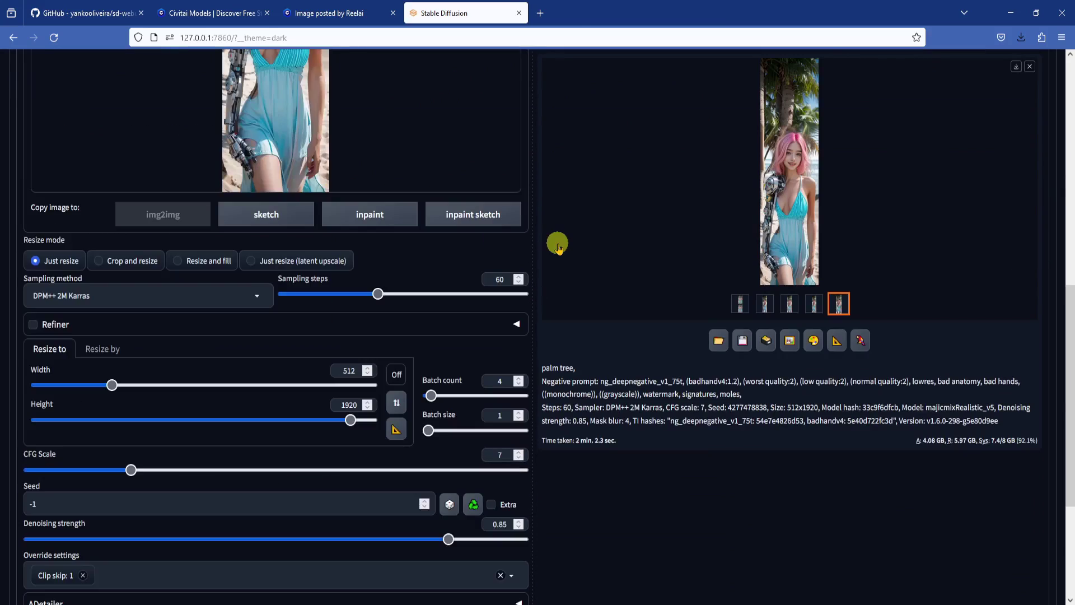
double_click(499, 279)
text(4)
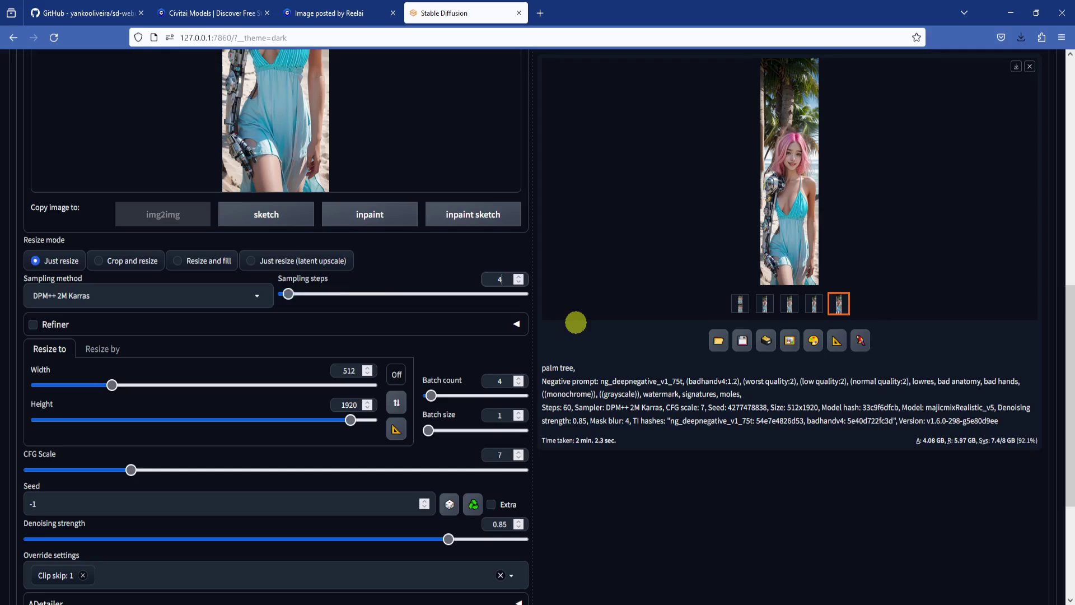
text(0)
double_click(500, 380)
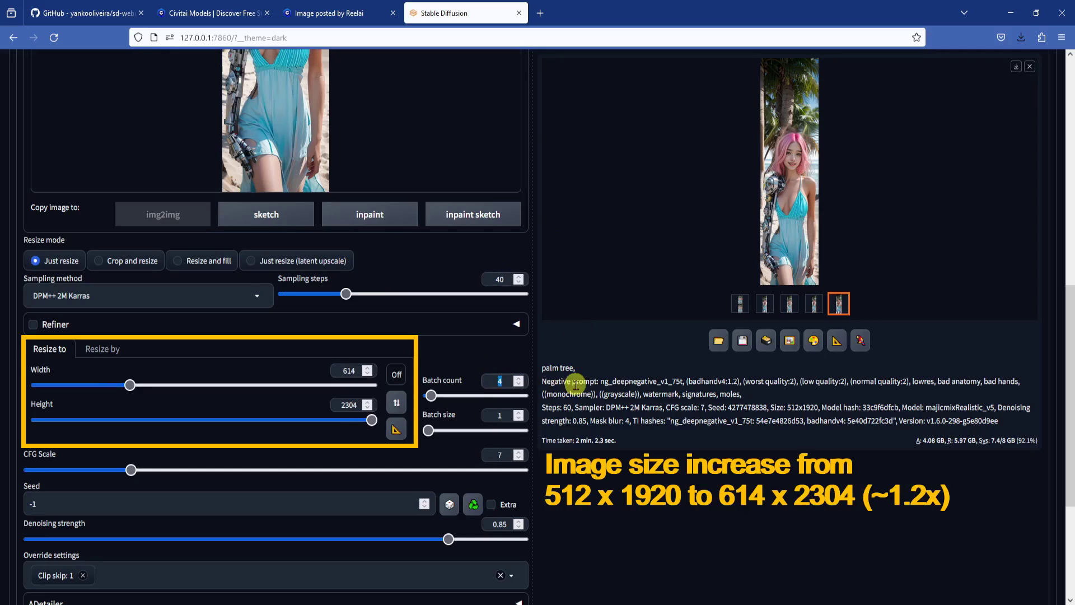
key(BackSpace)
text(1)
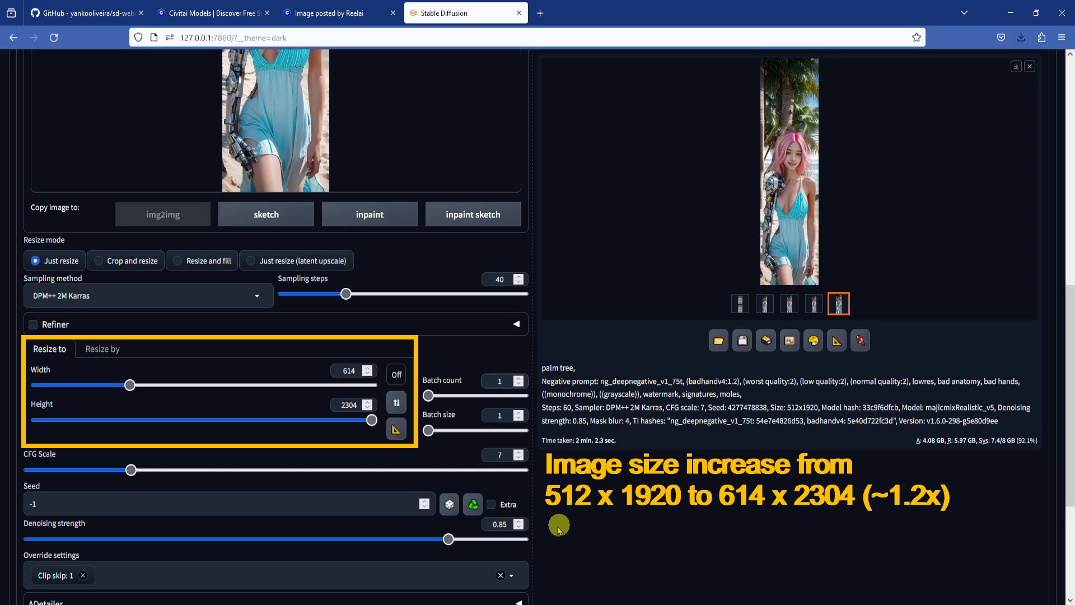
Set denoising strength to 0.30 and start the 614×2304 img2img generation.
double_click(500, 524)
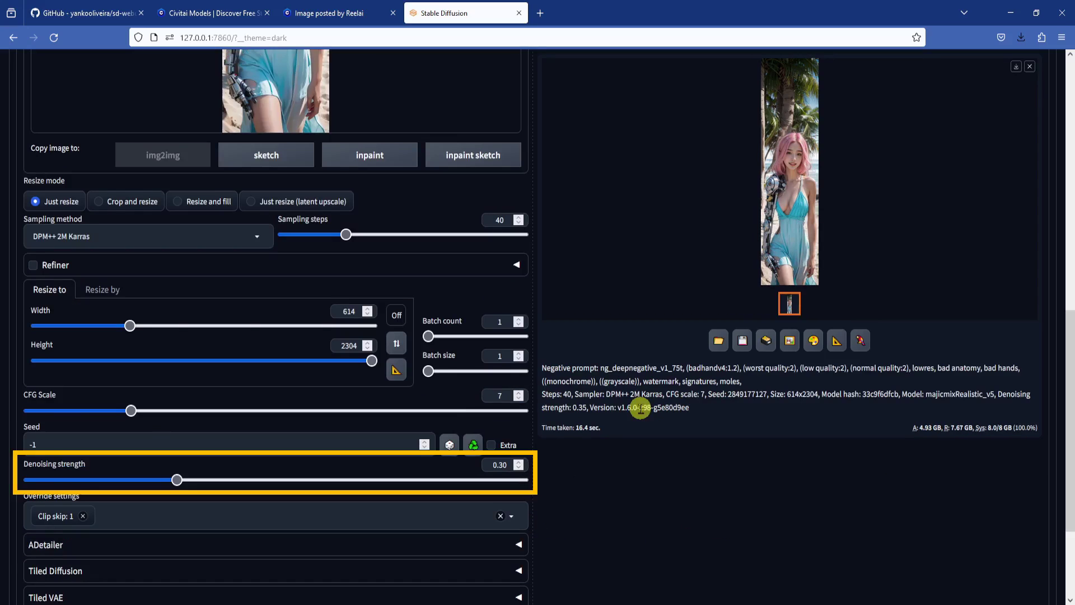
scroll(651, 431, up, 6)
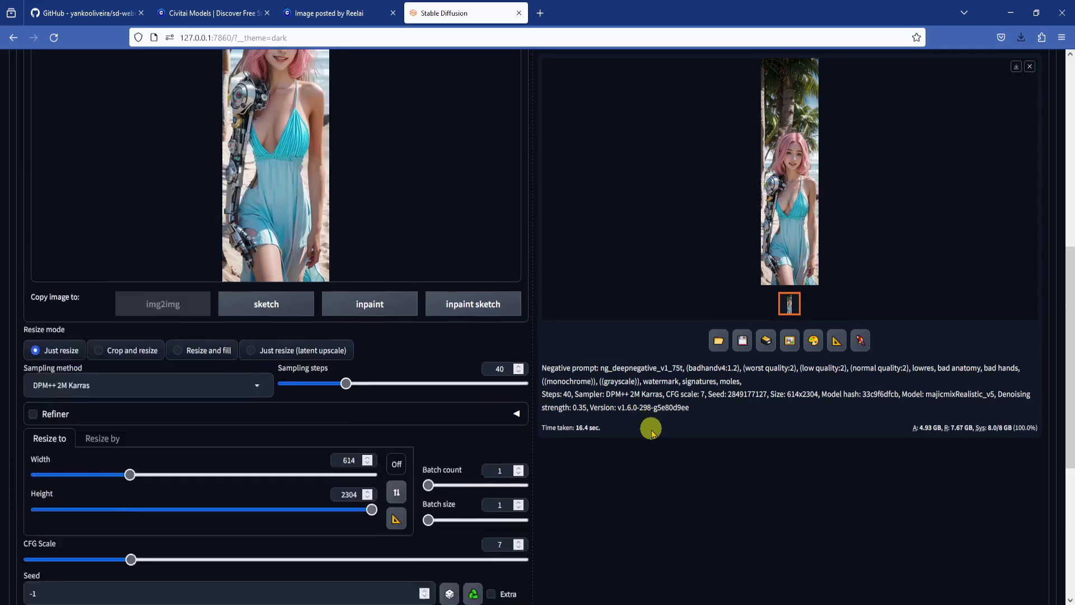
key(ctrl+Return)
scroll(652, 436, up, 2)
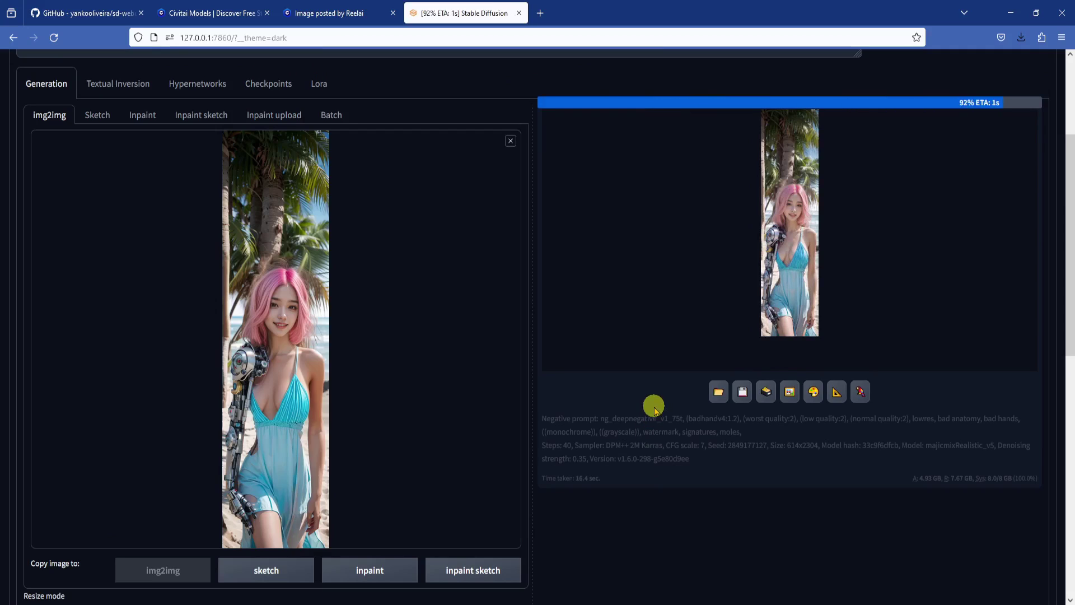
View the finished 614×2304 palm tree robot-arm portrait full-screen.
click(776, 224)
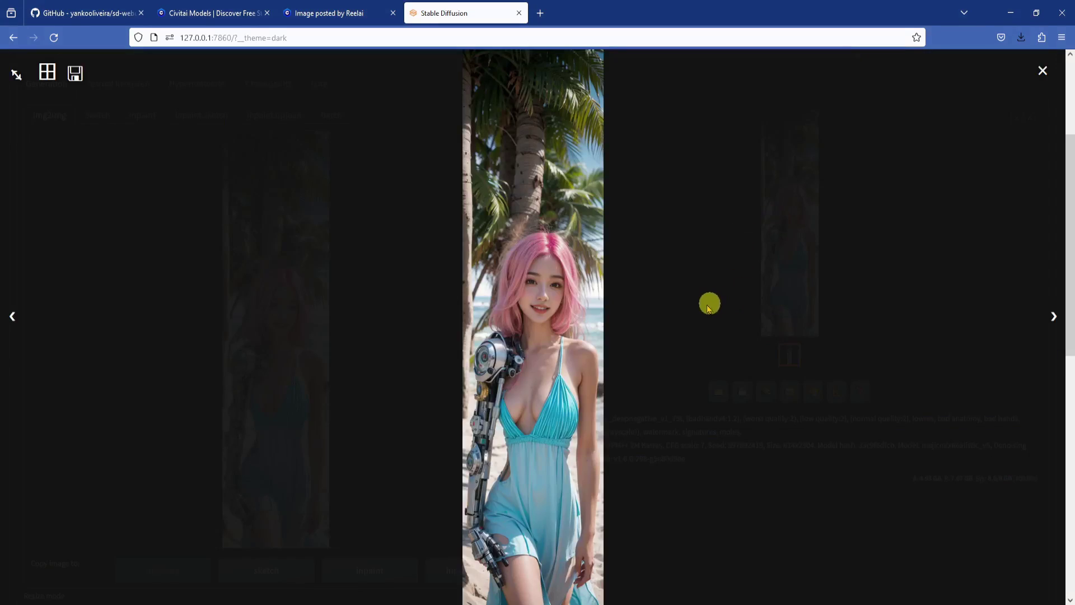